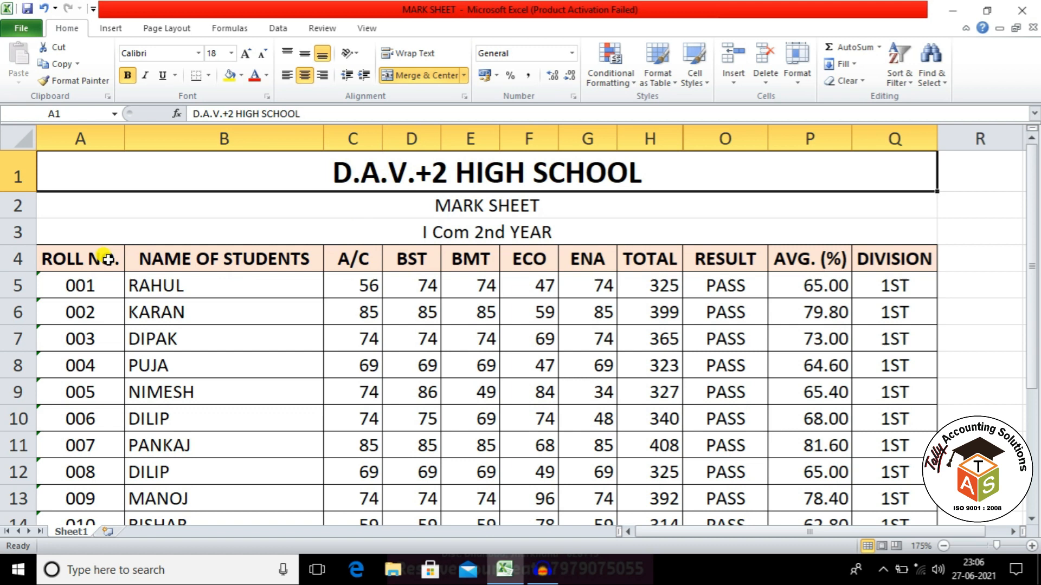
# Review the mark sheet's columns, from roll number, student names and subject marks through total, result, average and division.
pyautogui.moveTo(97, 255); pyautogui.dragTo(89, 472)
pyautogui.moveTo(228, 258); pyautogui.dragTo(226, 474)
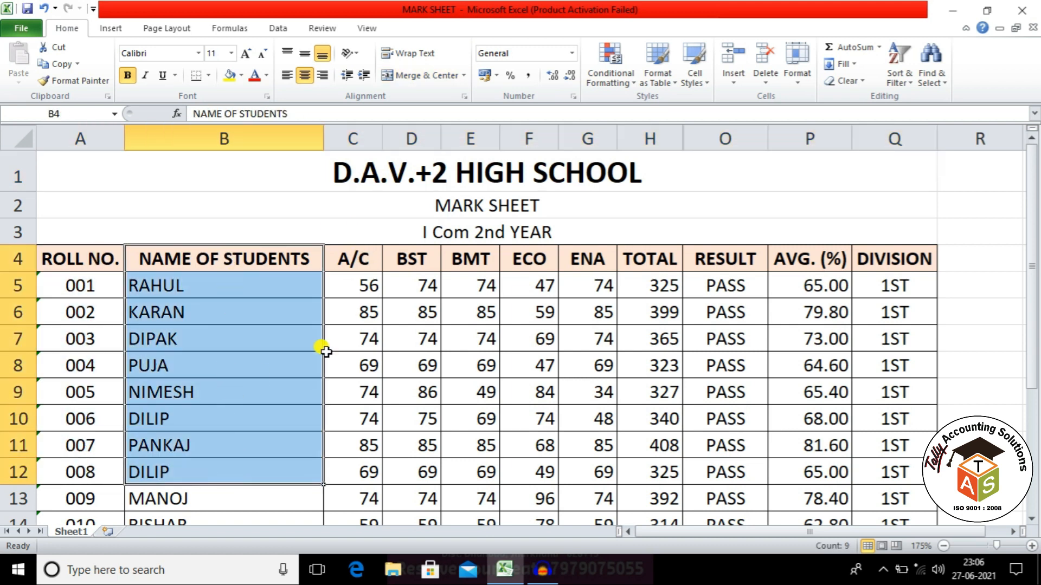
pyautogui.moveTo(350, 256); pyautogui.dragTo(585, 261)
pyautogui.write('WWWWWWWWWWWWWWWWWWWWWWWWWWWWWWWWWWWWWWW')
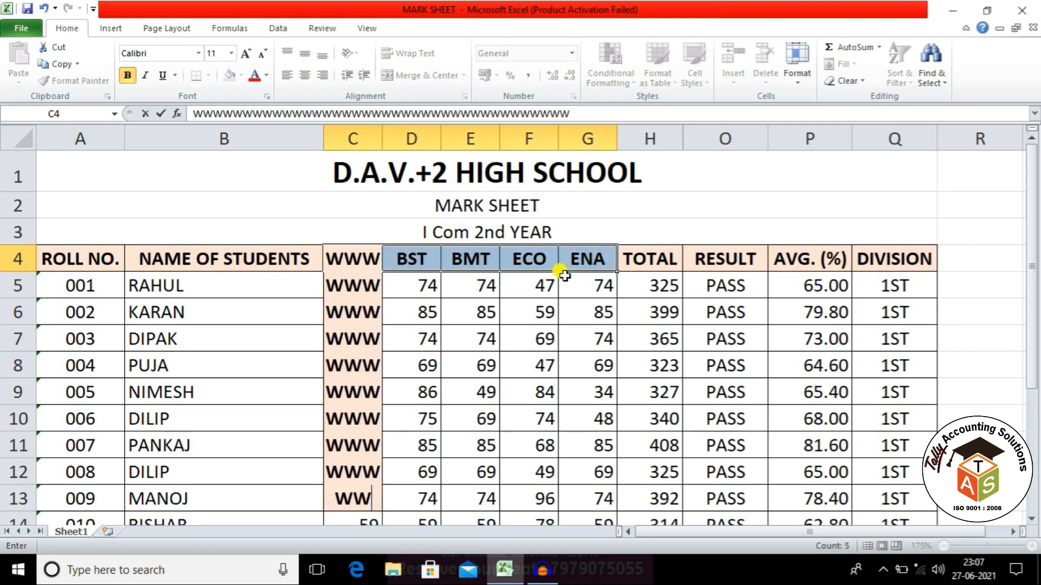
pyautogui.press('Escape')
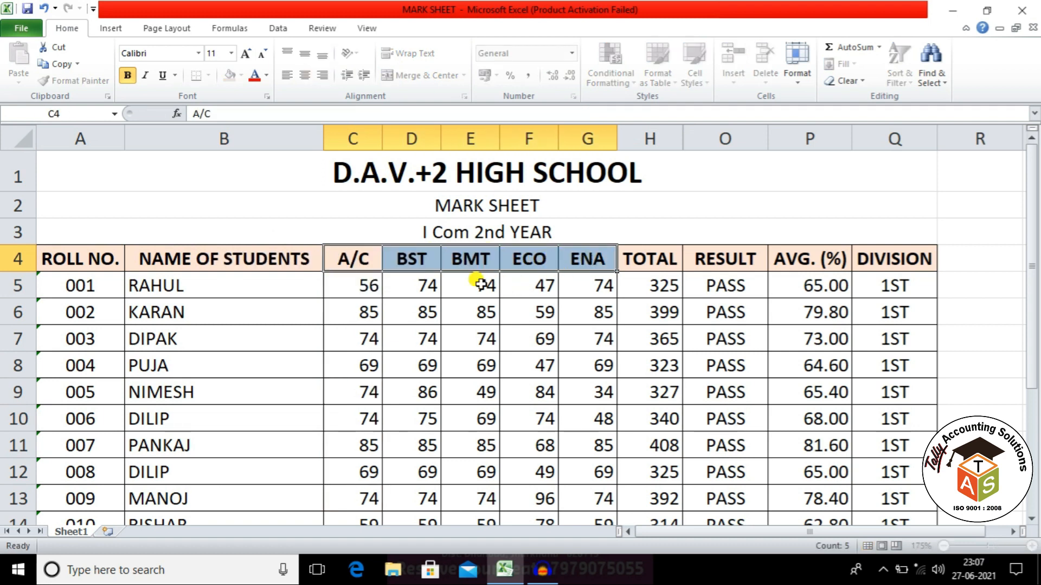
pyautogui.click(541, 310)
pyautogui.moveTo(638, 260); pyautogui.dragTo(650, 467)
pyautogui.moveTo(716, 259); pyautogui.dragTo(721, 496)
pyautogui.moveTo(810, 261); pyautogui.dragTo(816, 503)
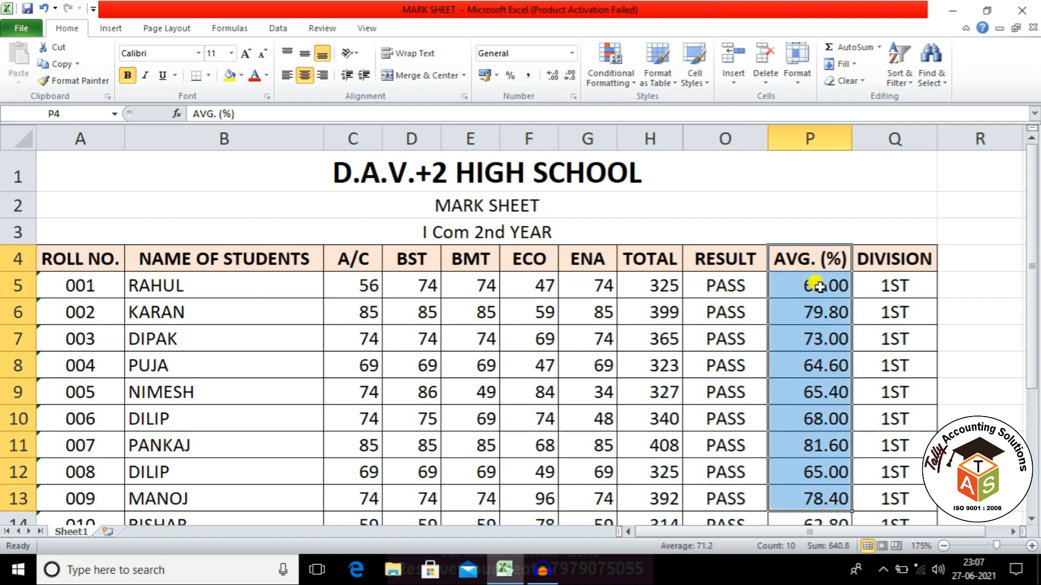
pyautogui.moveTo(889, 258); pyautogui.dragTo(893, 454)
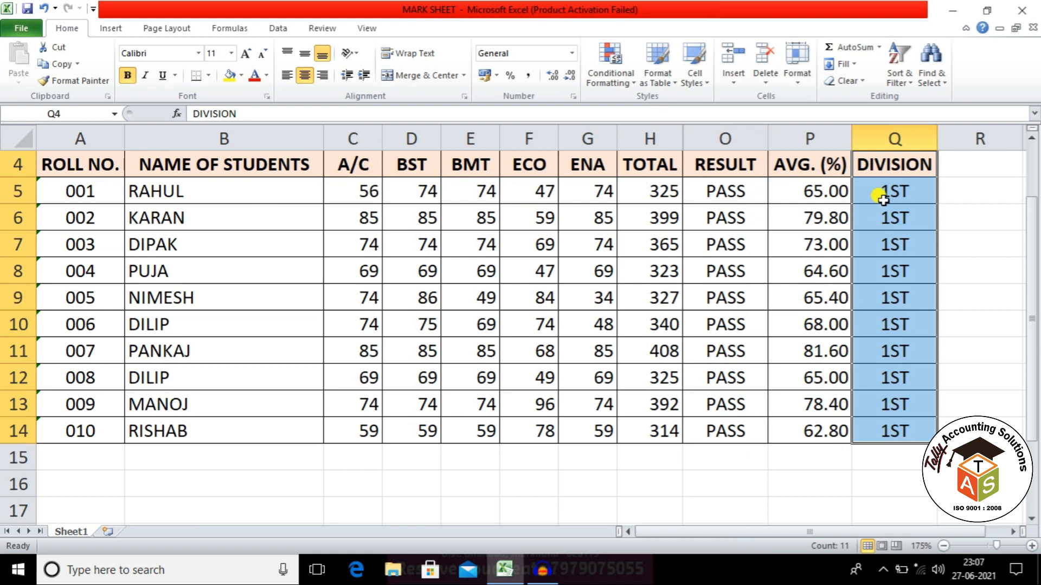
pyautogui.scroll(3, 582, 273)
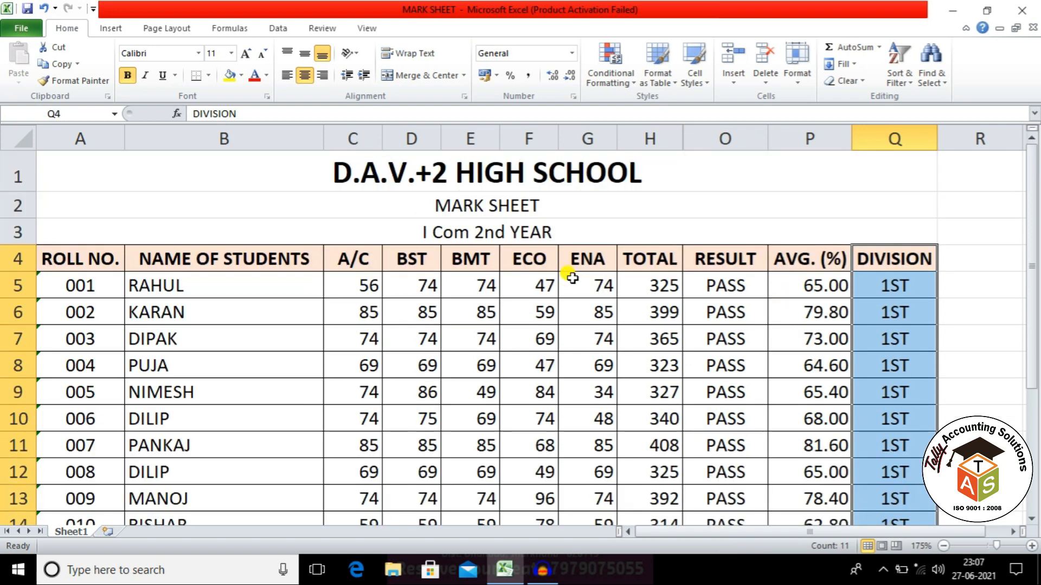
pyautogui.scroll(-3, 662, 263)
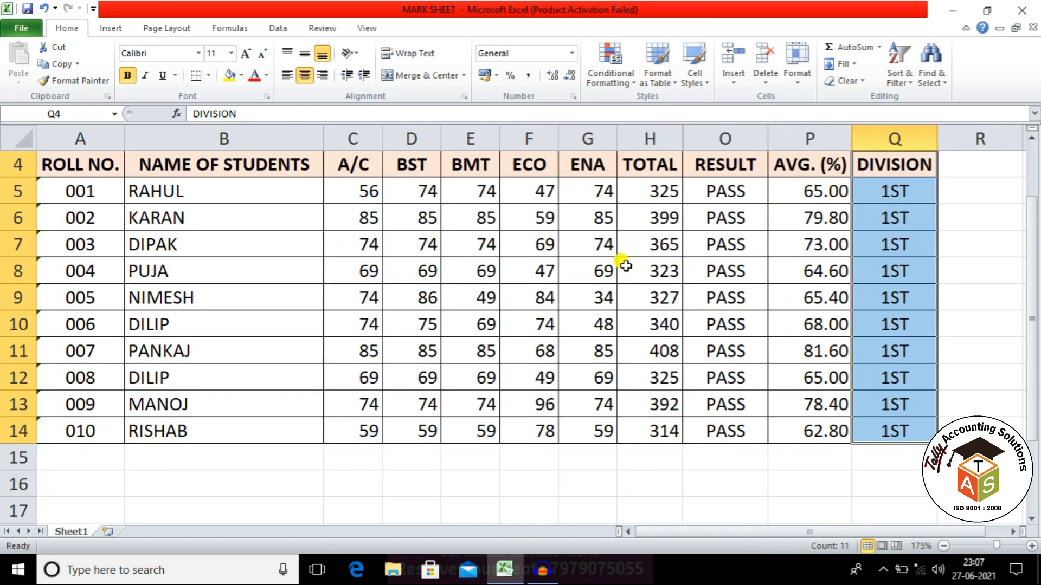
# Set the BMT mark in cell E10 to 33.
pyautogui.click(486, 271)
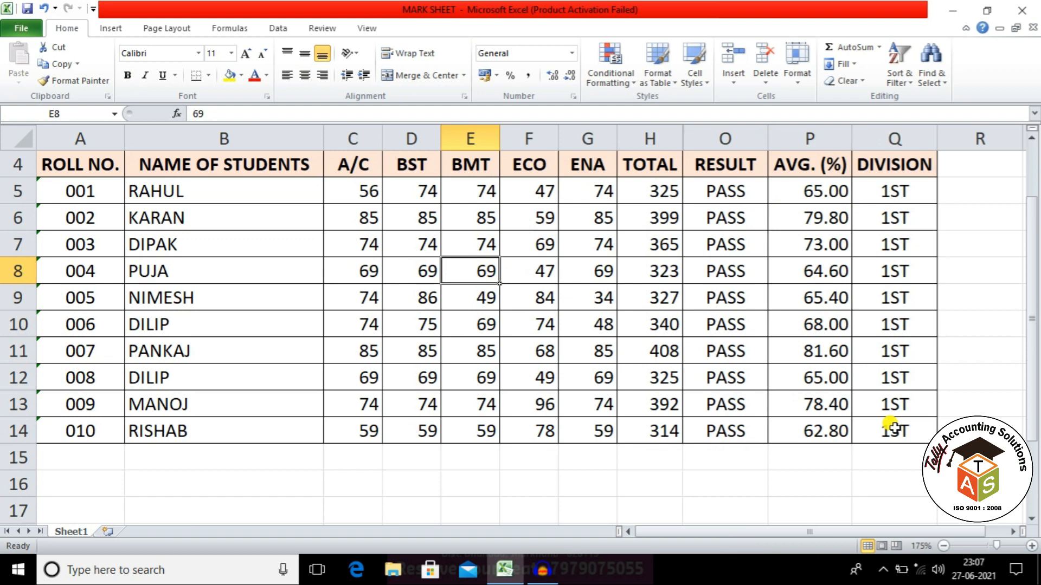
pyautogui.press('Down')
pyautogui.press('Down')
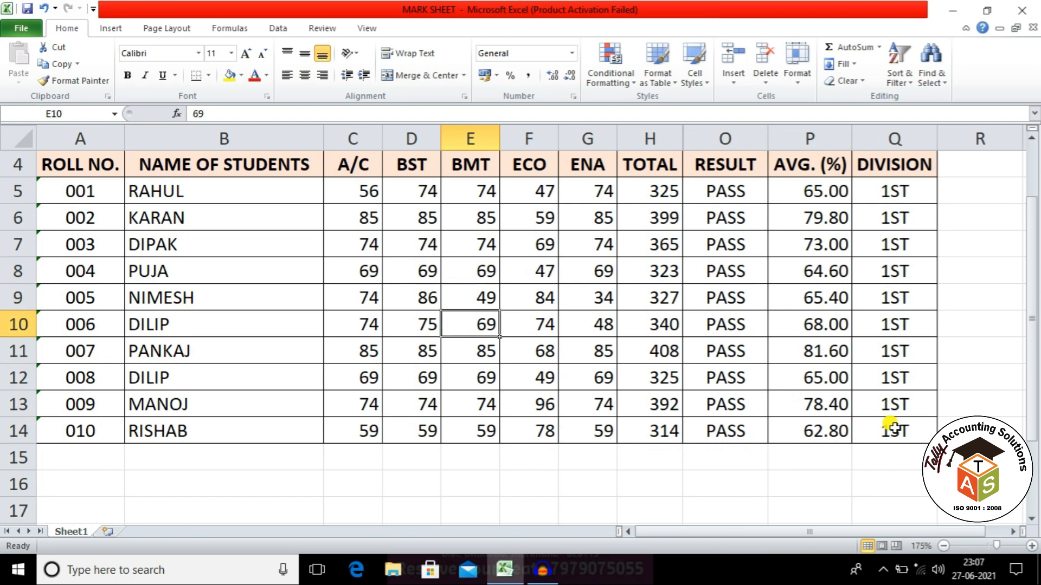
pyautogui.write('4')
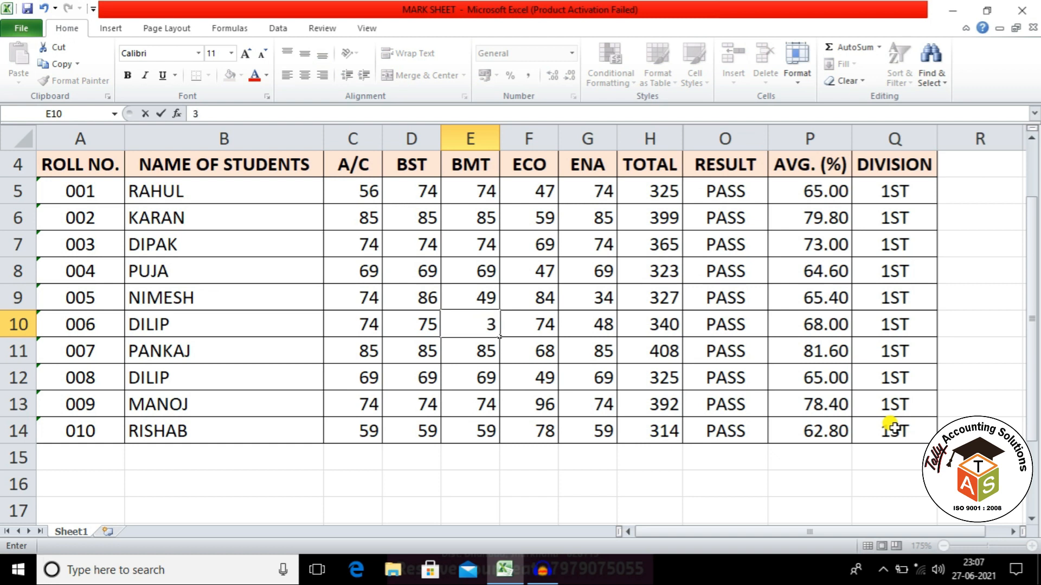
pyautogui.press('Return')
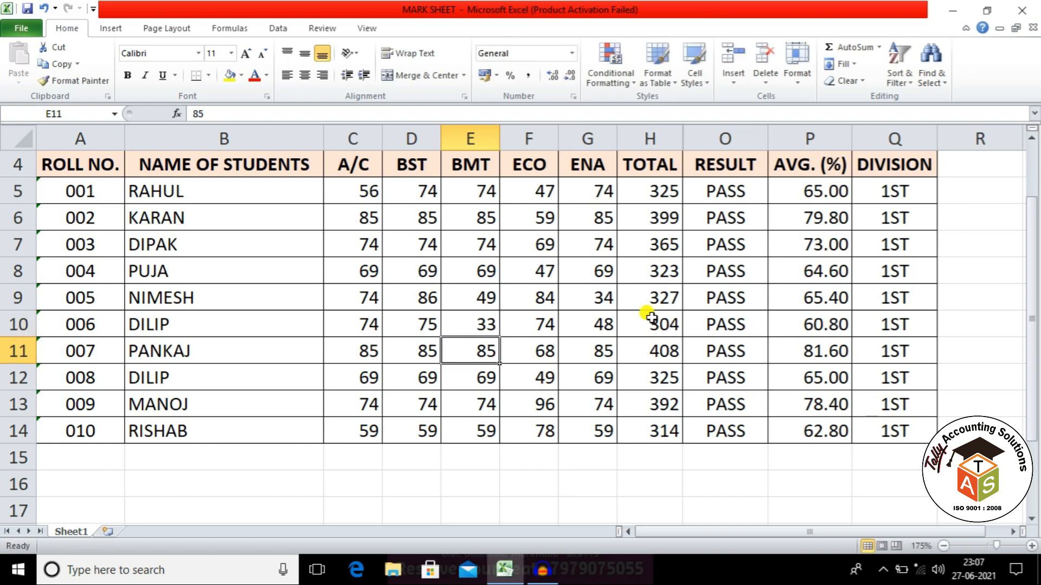
# Change the BMT mark in cell E10 to 32 to test the pass/fail rule.
pyautogui.click(480, 324)
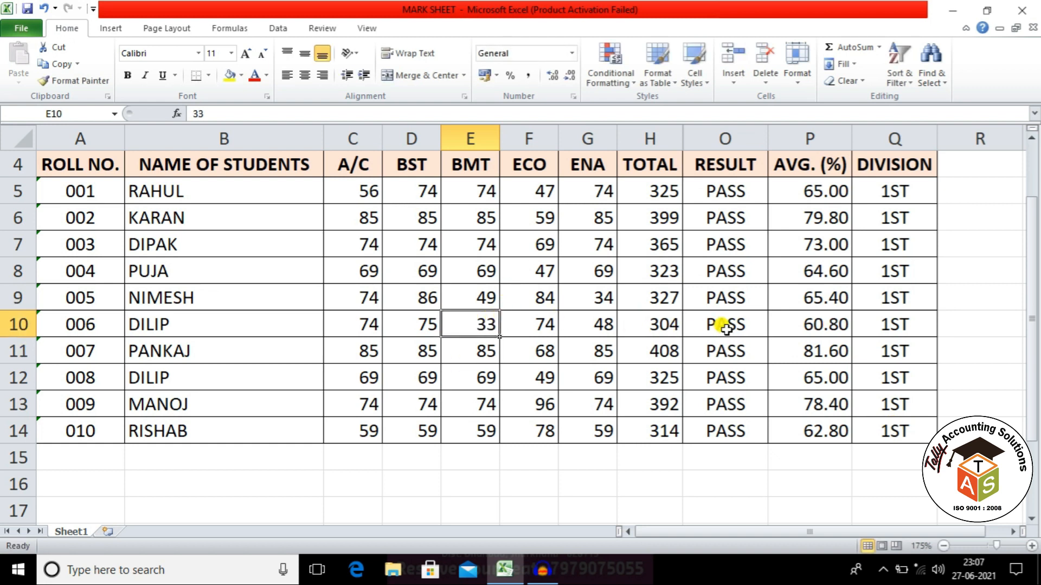
pyautogui.write('32')
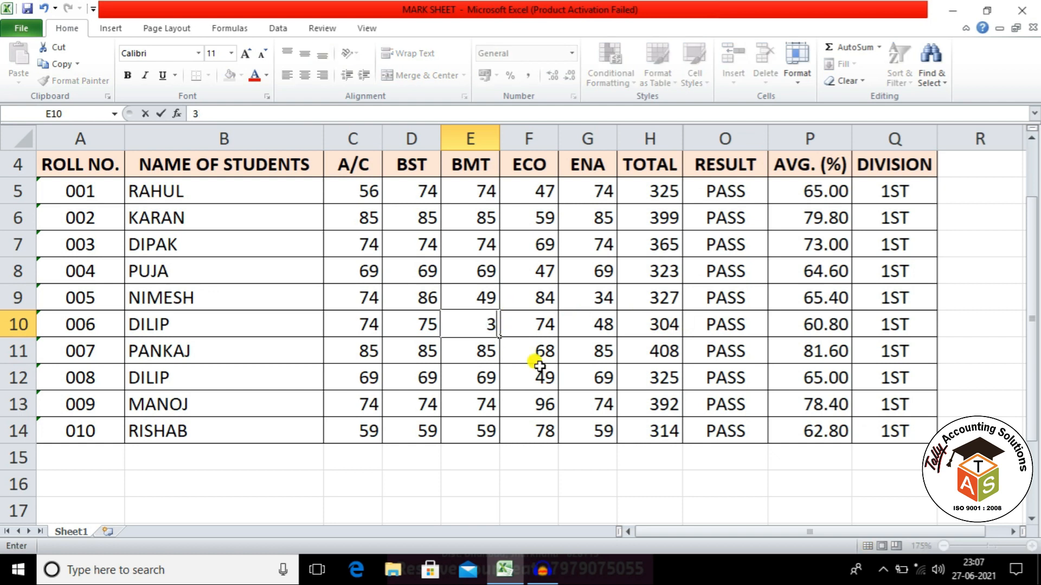
pyautogui.press('Return')
pyautogui.click(476, 321)
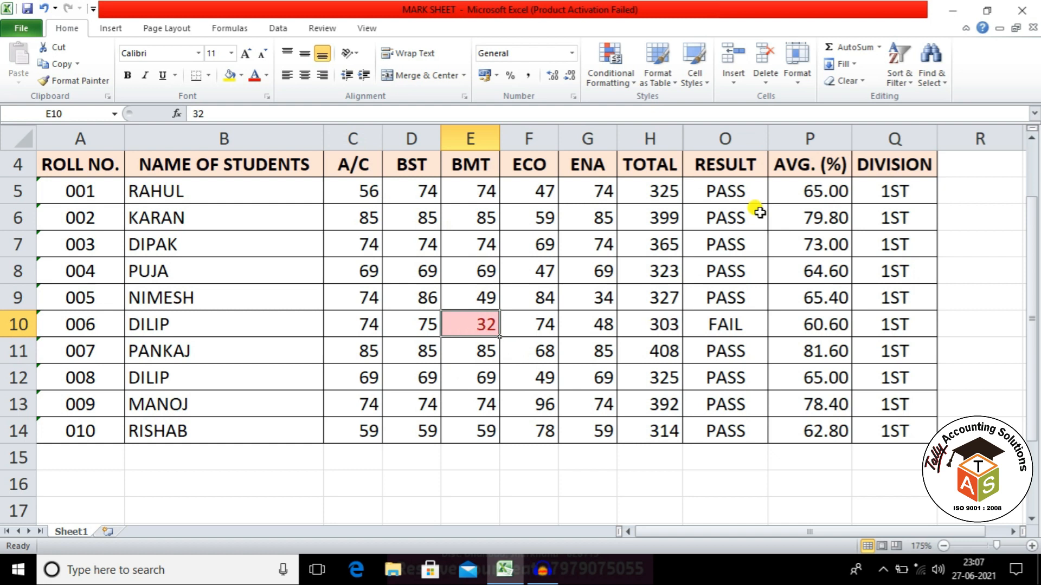
# Inspect the formulas behind the RESULT and DIVISION cells in row 10.
pyautogui.click(729, 322)
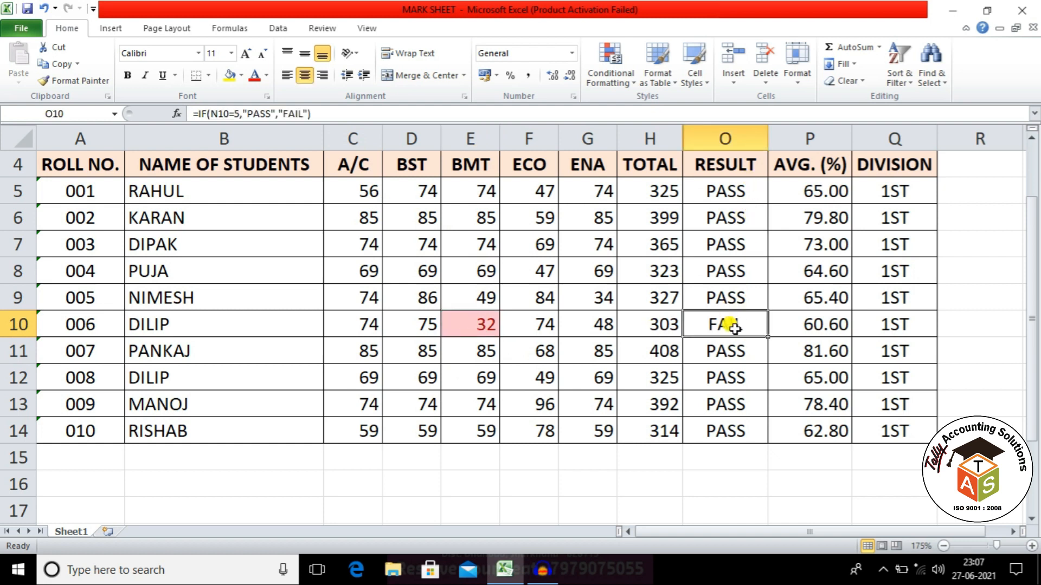
pyautogui.click(902, 327)
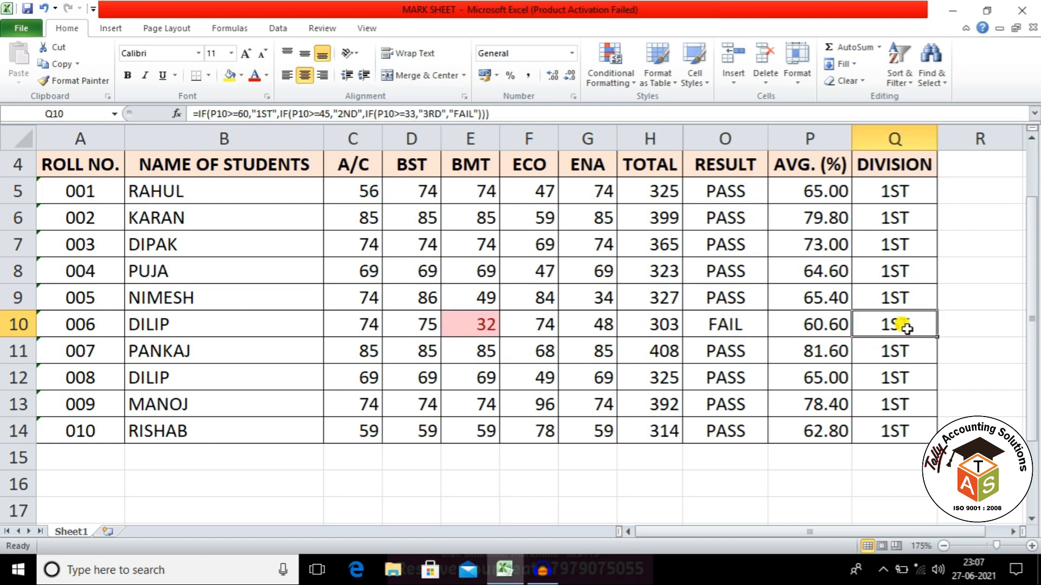
pyautogui.click(729, 323)
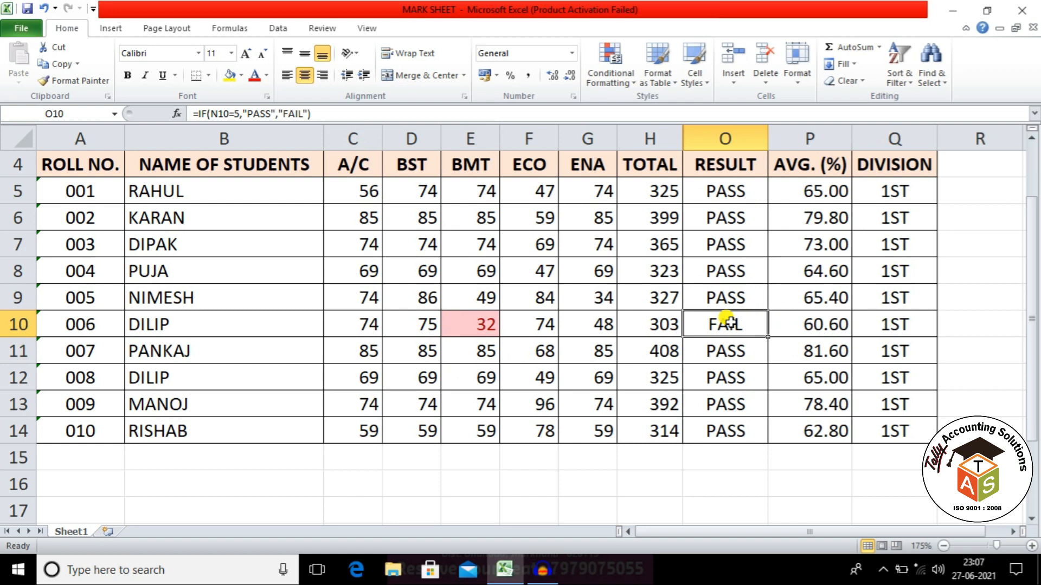
# Set the BST mark in cell D6 to 15.
pyautogui.scroll(1, 536, 296)
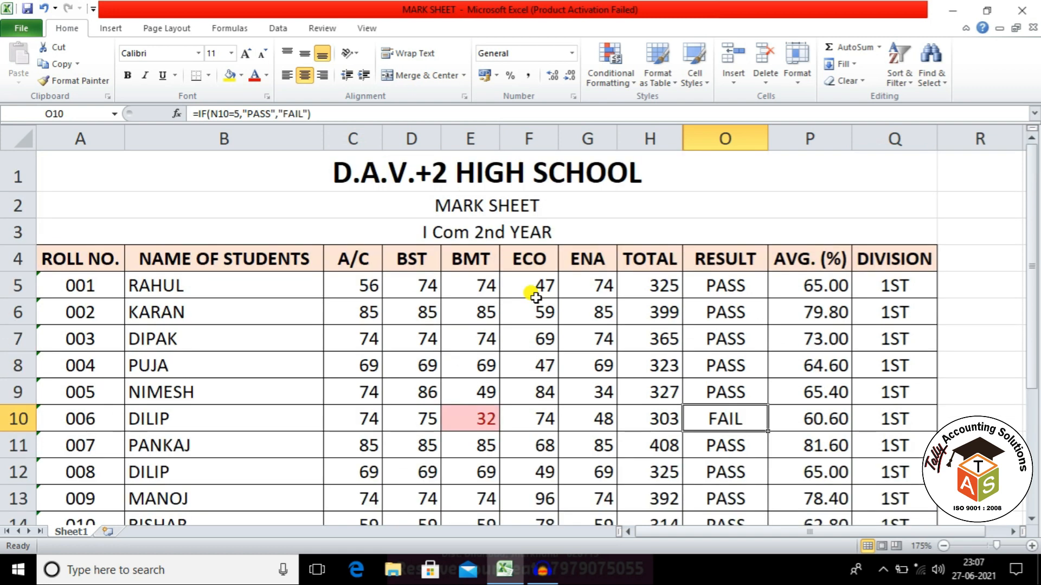
pyautogui.click(427, 311)
pyautogui.write('15')
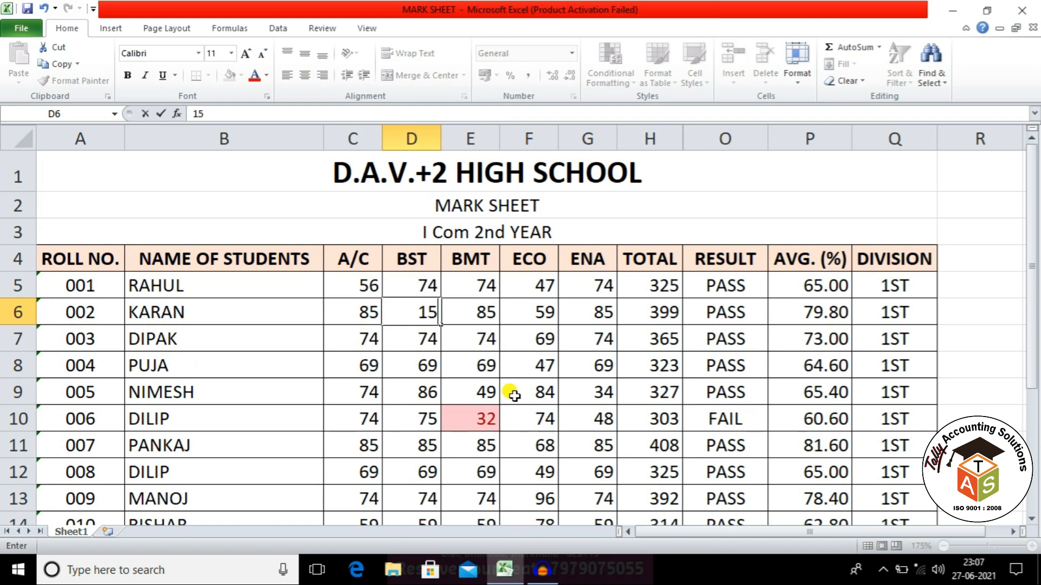
pyautogui.press('Return')
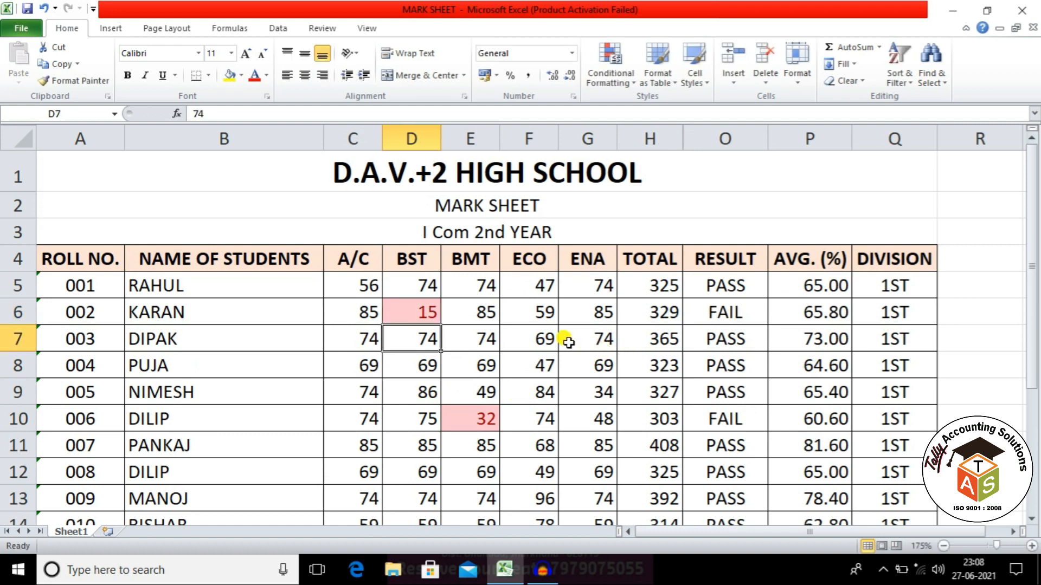
pyautogui.click(561, 360)
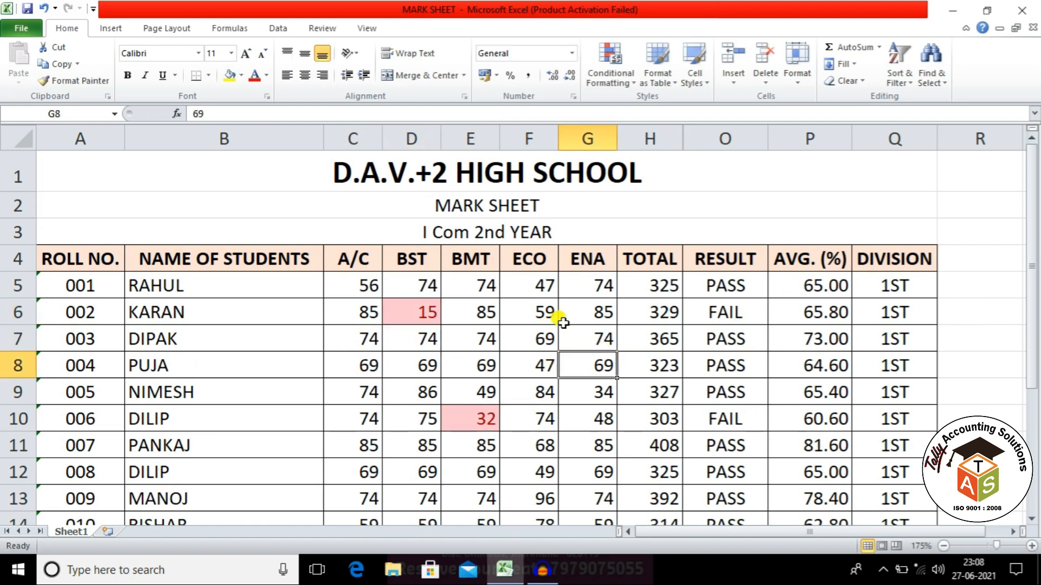
pyautogui.click(550, 335)
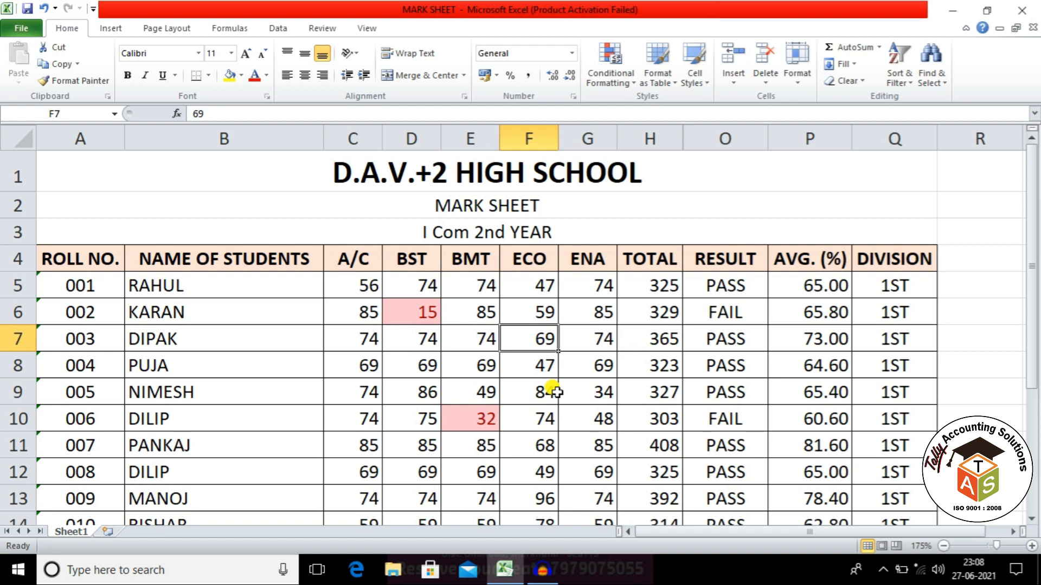
pyautogui.press('super+d')
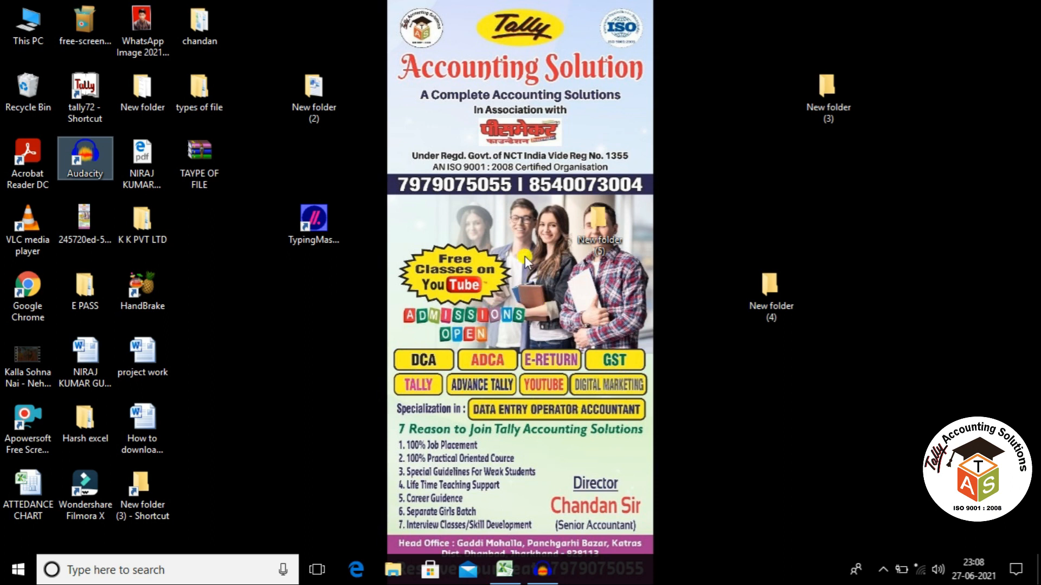
pyautogui.hotkey('alt', 'Tab')
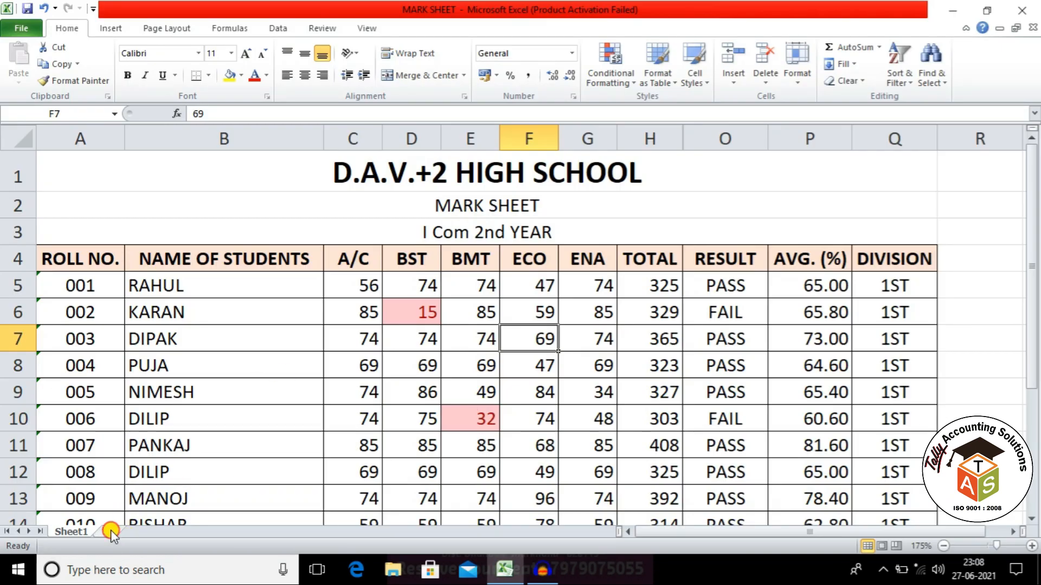
# Add a new blank worksheet to the mark sheet workbook.
pyautogui.click(111, 532)
pyautogui.click(346, 237)
pyautogui.keyDown('ctrl'); pyautogui.scroll(2, 457, 275); pyautogui.keyUp('ctrl')
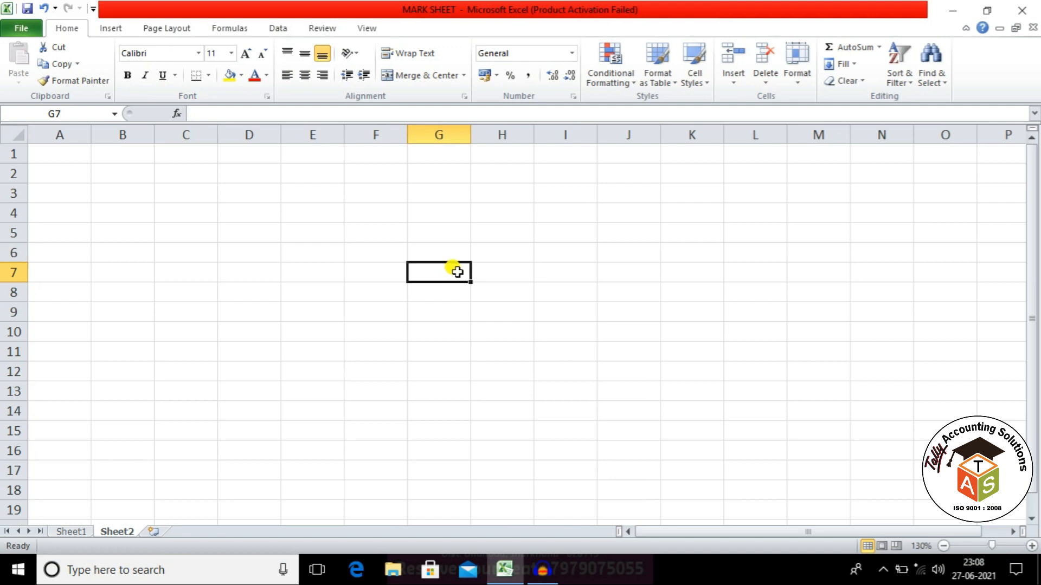
pyautogui.click(340, 232)
pyautogui.click(485, 312)
pyautogui.click(290, 252)
pyautogui.click(170, 281)
pyautogui.press('Right')
pyautogui.press('Right')
pyautogui.press('Down')
pyautogui.press('Down')
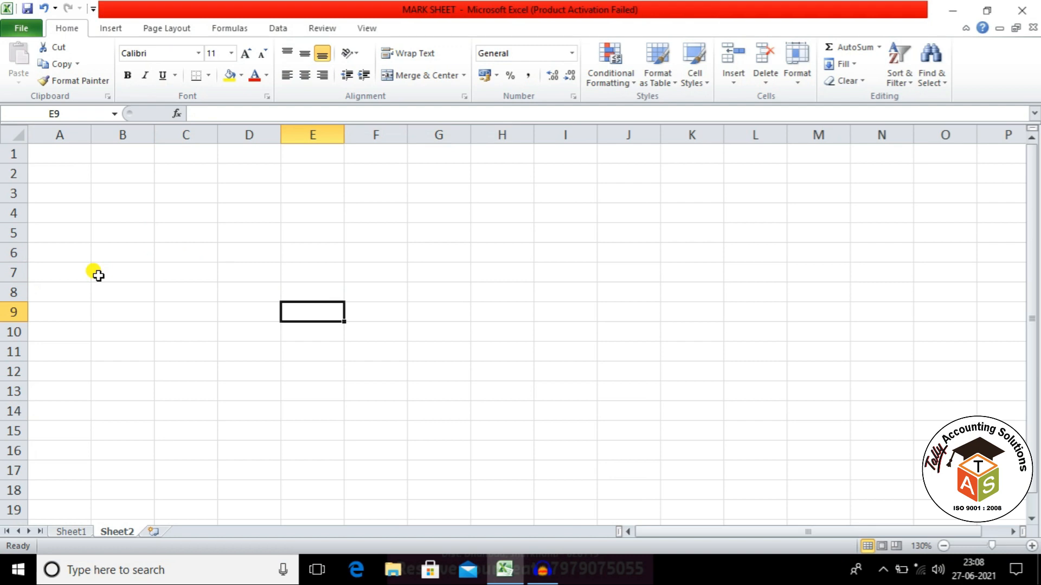
pyautogui.click(74, 259)
pyautogui.click(284, 255)
pyautogui.click(83, 251)
pyautogui.click(163, 216)
pyautogui.click(64, 228)
pyautogui.click(347, 227)
pyautogui.click(590, 230)
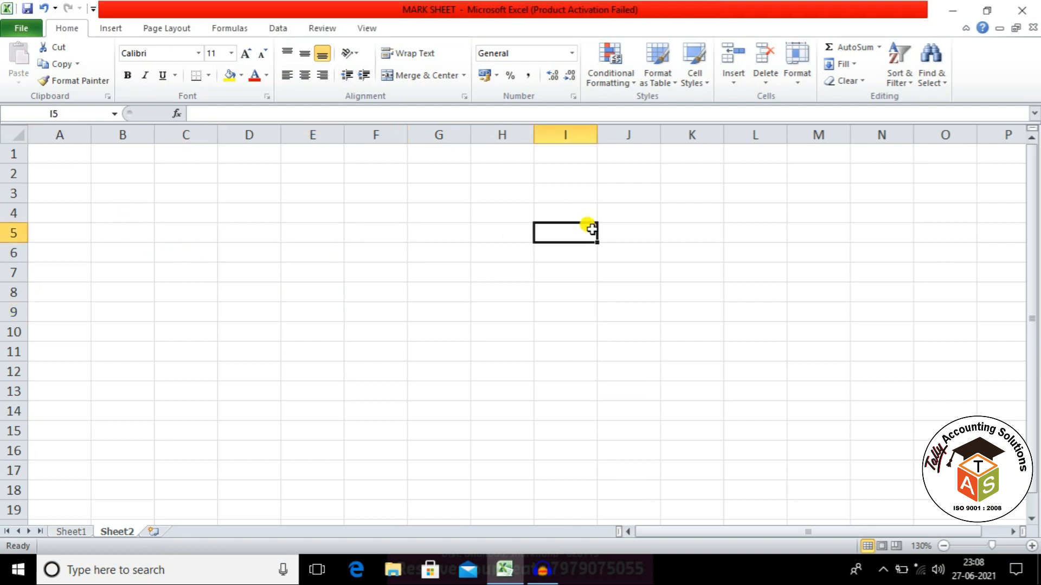
pyautogui.click(37, 248)
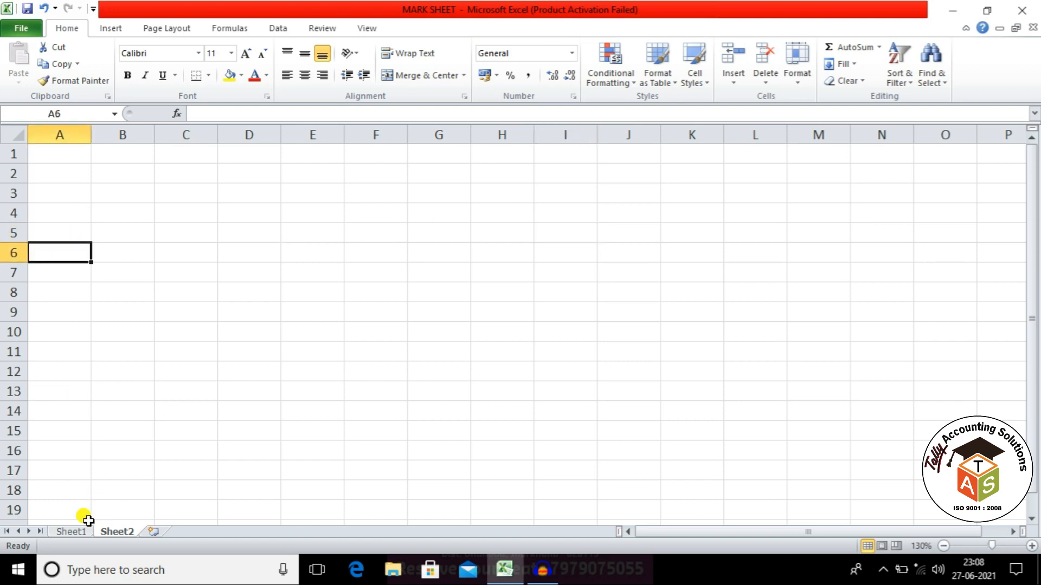
# Check the header row on Sheet1, and enter ROLL NO. and NAME OF STUDENTS in cells A5 and B5 of Sheet2.
pyautogui.click(71, 533)
pyautogui.moveTo(88, 260); pyautogui.dragTo(813, 265)
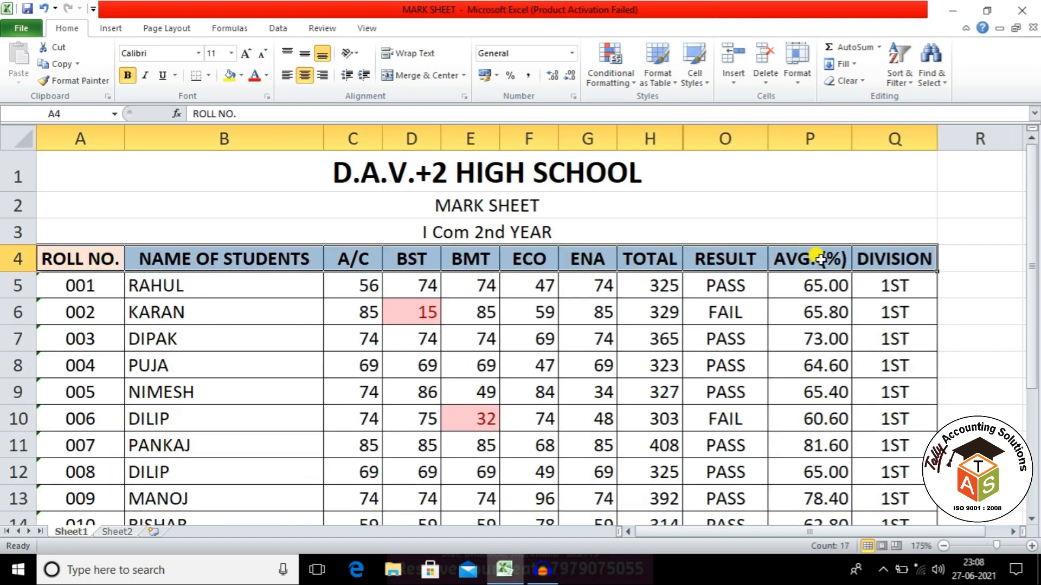
pyautogui.click(115, 533)
pyautogui.click(63, 227)
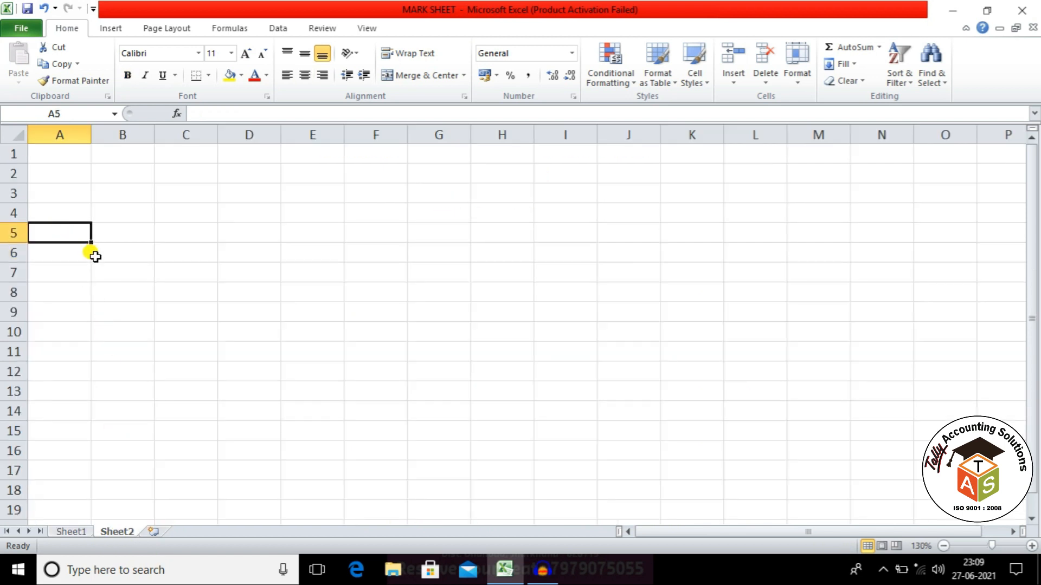
pyautogui.write('ROLL NO.')
pyautogui.press('Tab')
pyautogui.write('N')
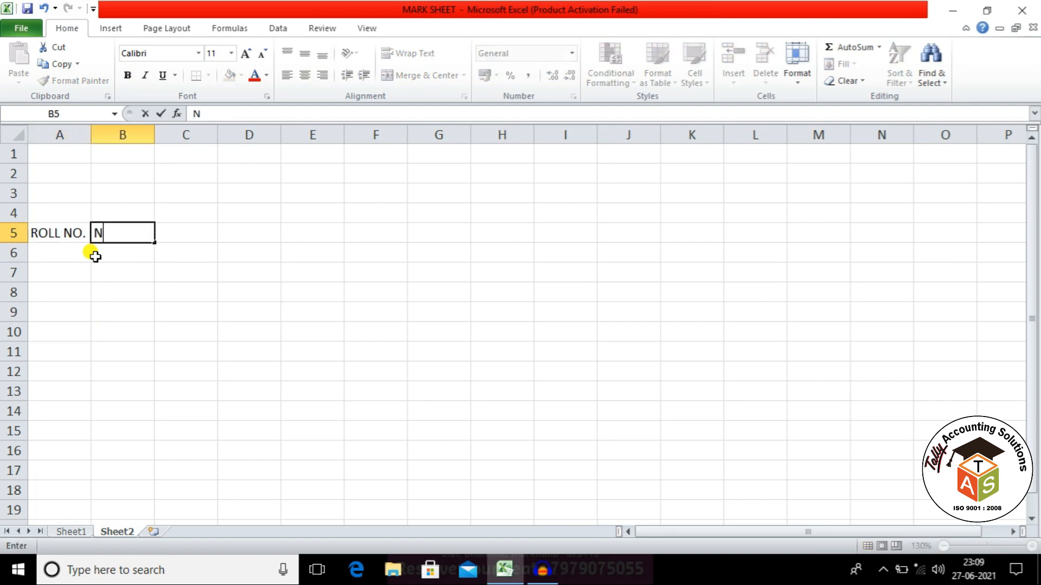
pyautogui.write('AME OF STUDENTS')
pyautogui.press('Tab')
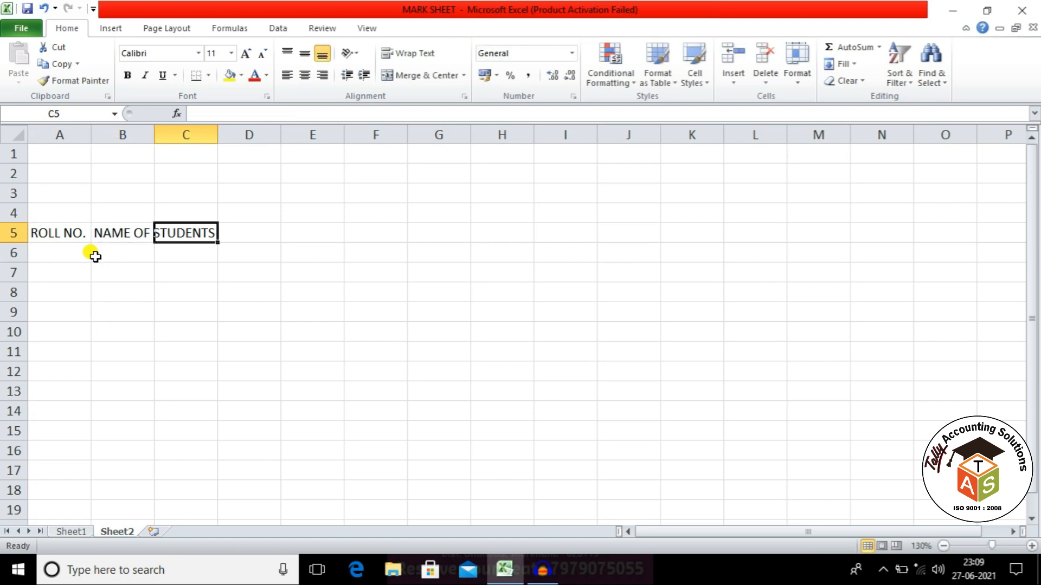
# Enter the subject headings A/C, BST, BMT, ECO and ENA in cells C5 to G5.
pyautogui.write('A/C')
pyautogui.press('Tab')
pyautogui.press('Tab')
pyautogui.hotkey('shift', 'Tab')
pyautogui.write('BS')
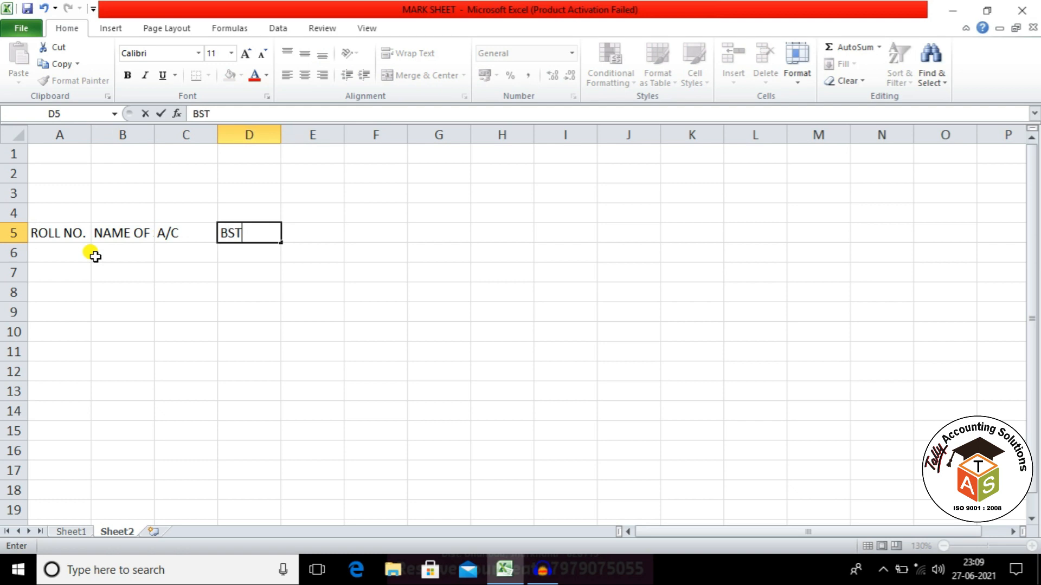
pyautogui.press('Tab')
pyautogui.write('BMT')
pyautogui.press('Tab')
pyautogui.write('ECO')
pyautogui.press('Tab')
pyautogui.write('ENA')
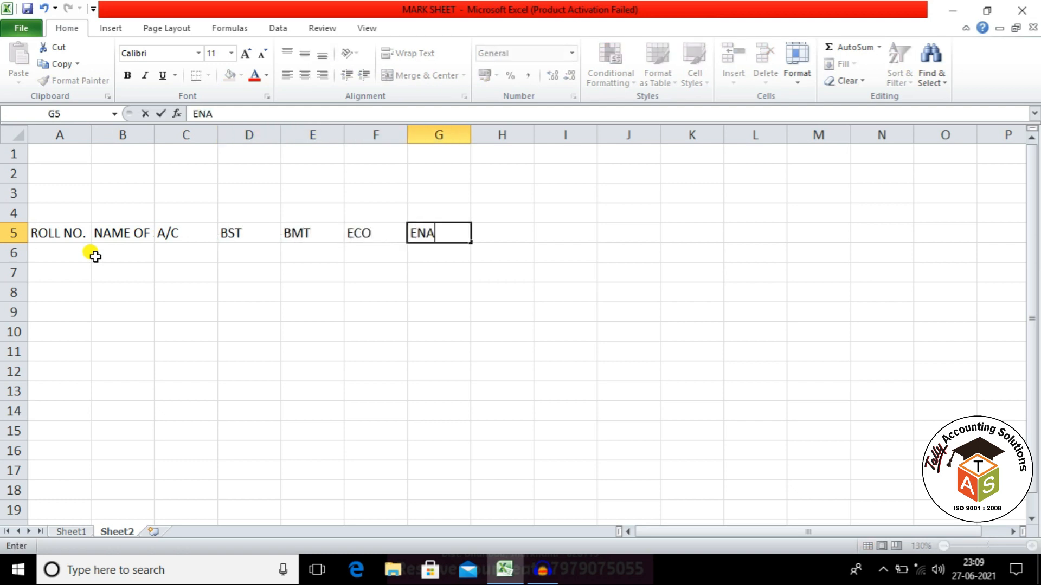
pyautogui.press('Tab')
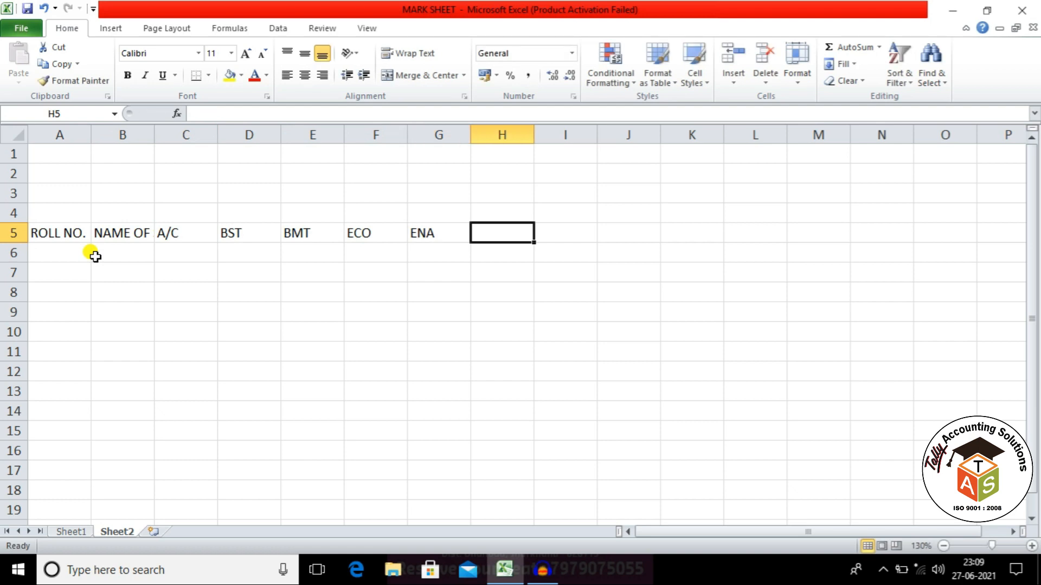
# Enter the headings TOTAL, DIV. [%] and RESULT in cells H5 to J5.
pyautogui.write('TOTAL')
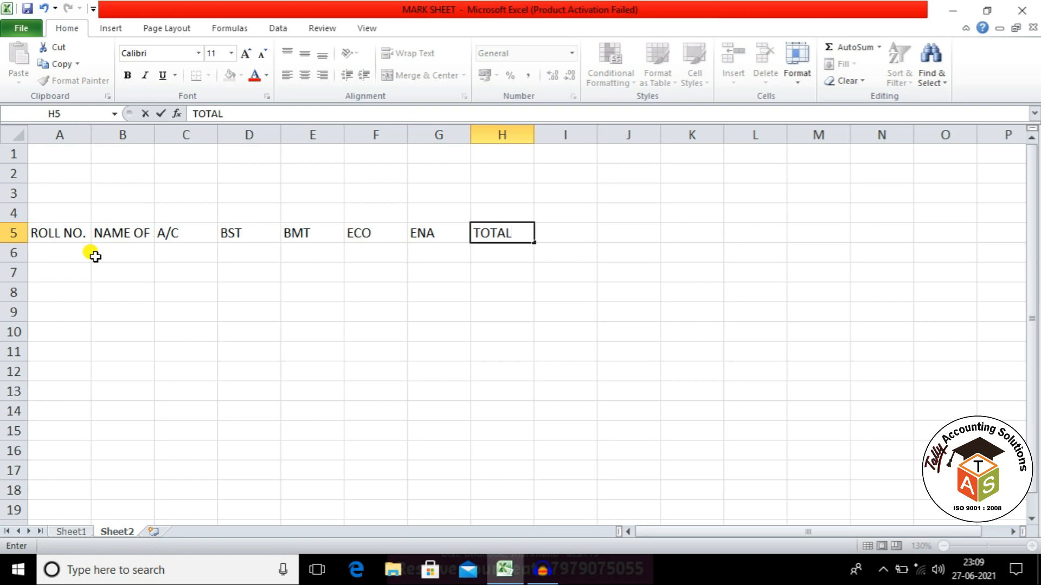
pyautogui.press('Tab')
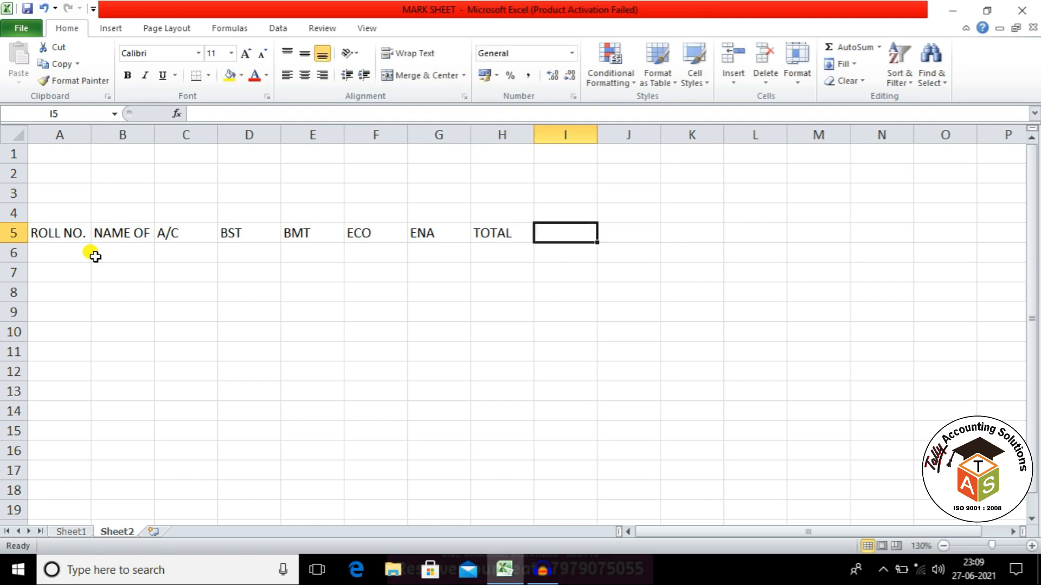
pyautogui.write('DIV. [%')
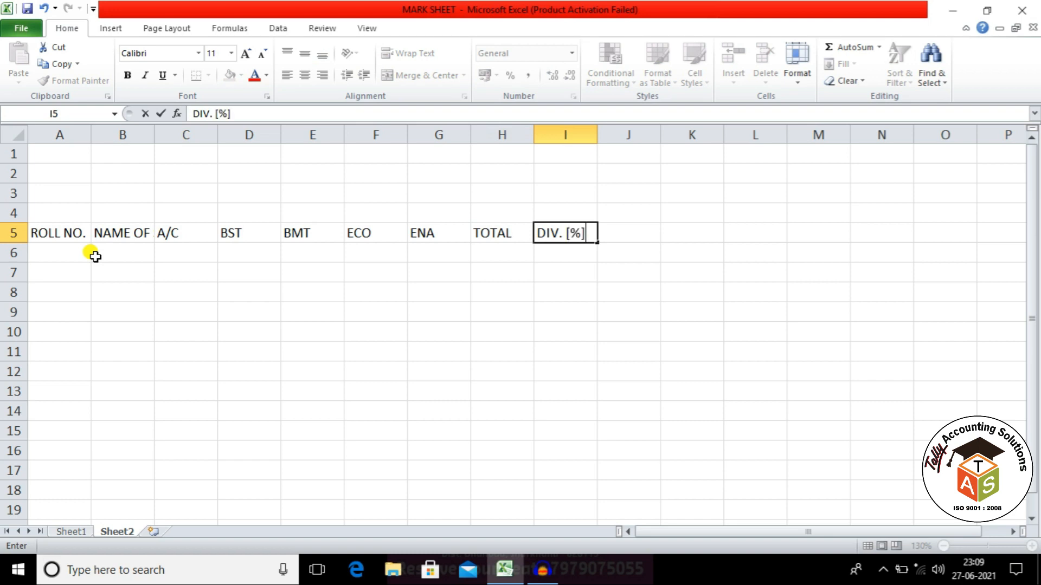
pyautogui.press('Tab')
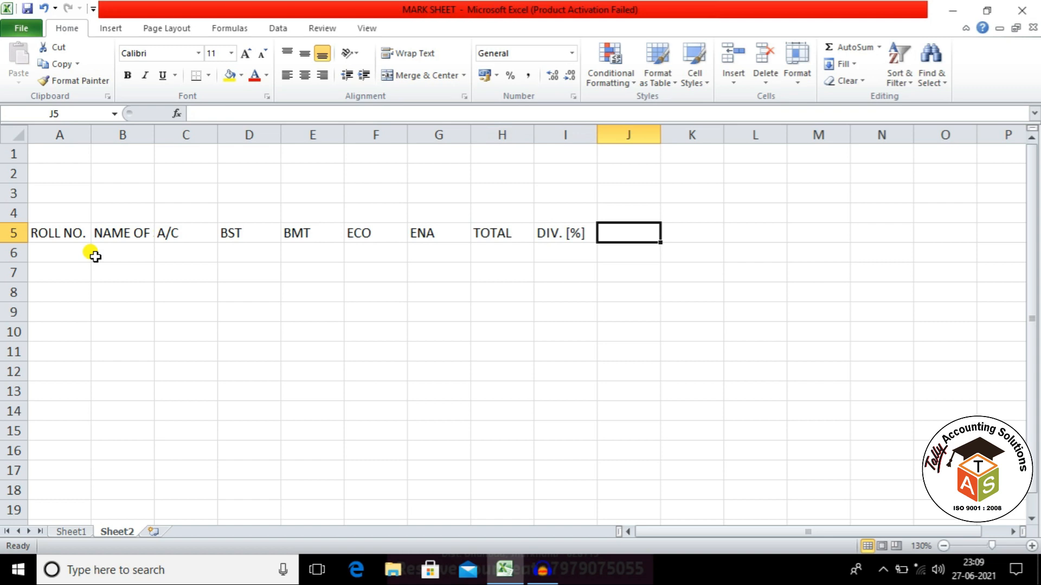
pyautogui.write('RESULT')
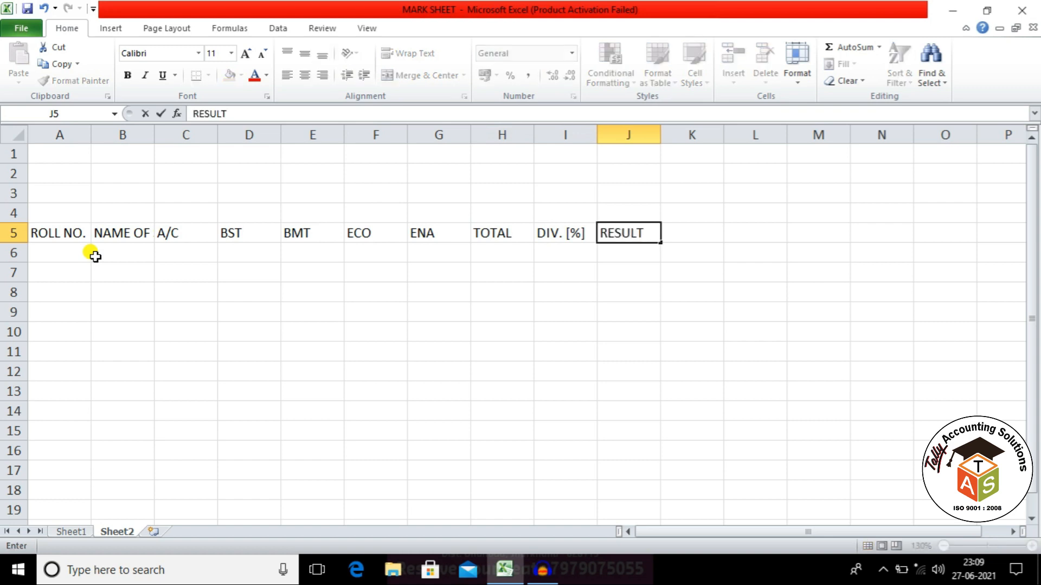
pyautogui.press('Return')
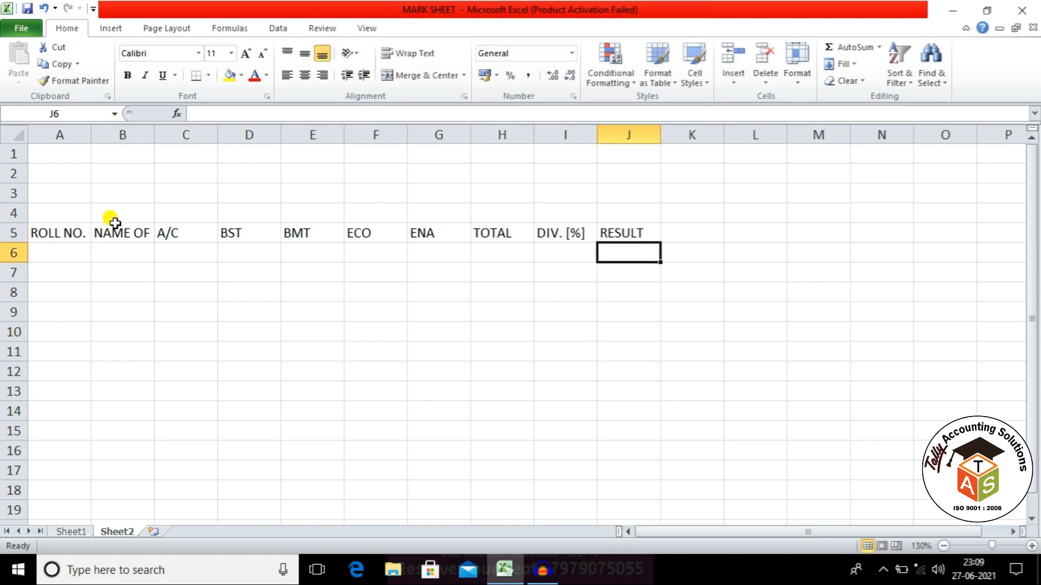
# Widen column B to fit the full NAME OF STUDENTS heading.
pyautogui.click(69, 233)
pyautogui.click(116, 238)
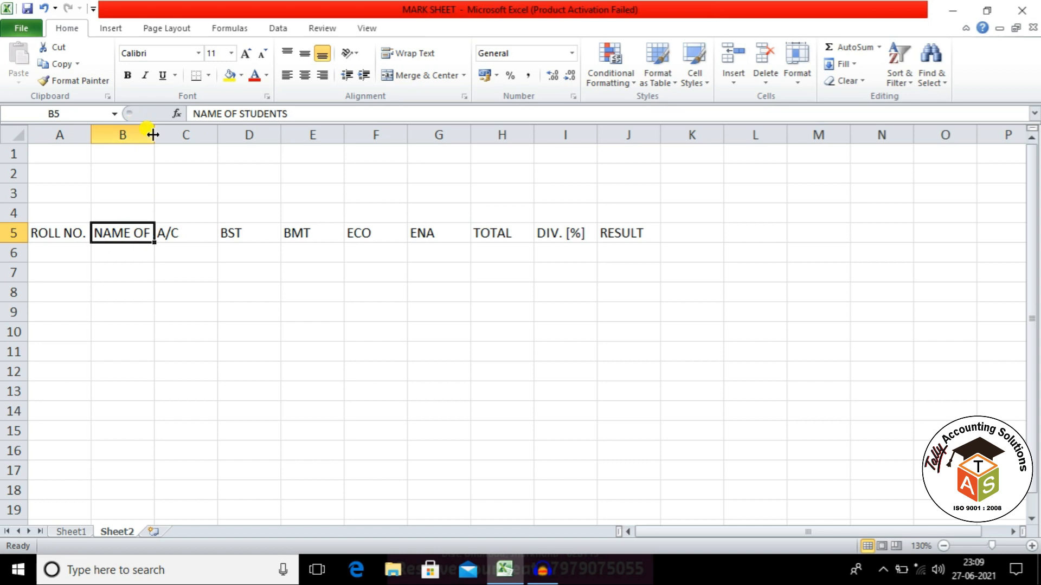
pyautogui.click(118, 132)
pyautogui.click(179, 133)
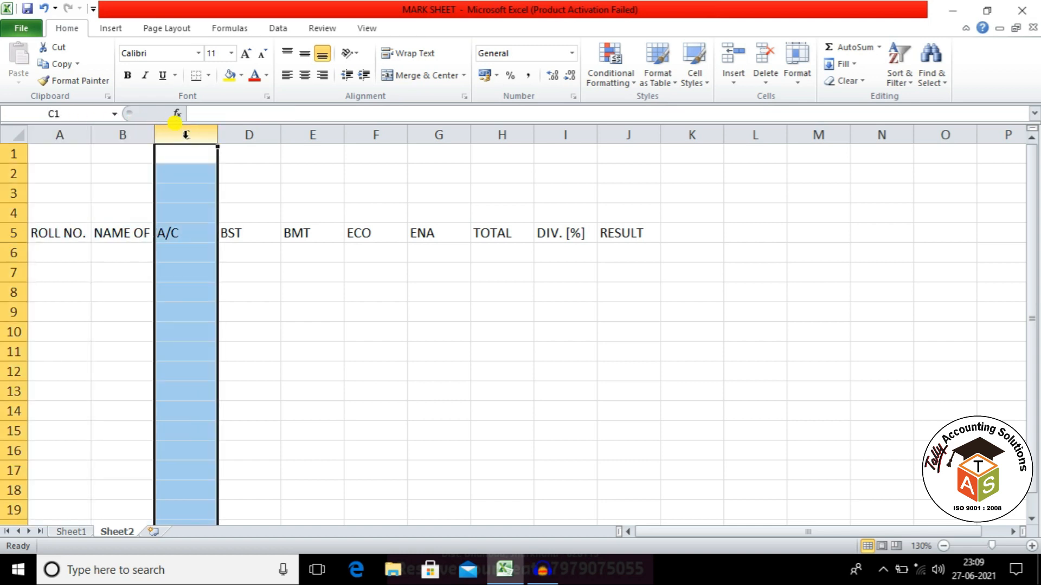
pyautogui.click(225, 133)
pyautogui.click(13, 154)
pyautogui.click(14, 174)
pyautogui.click(14, 193)
pyautogui.click(13, 233)
pyautogui.click(18, 273)
pyautogui.click(176, 292)
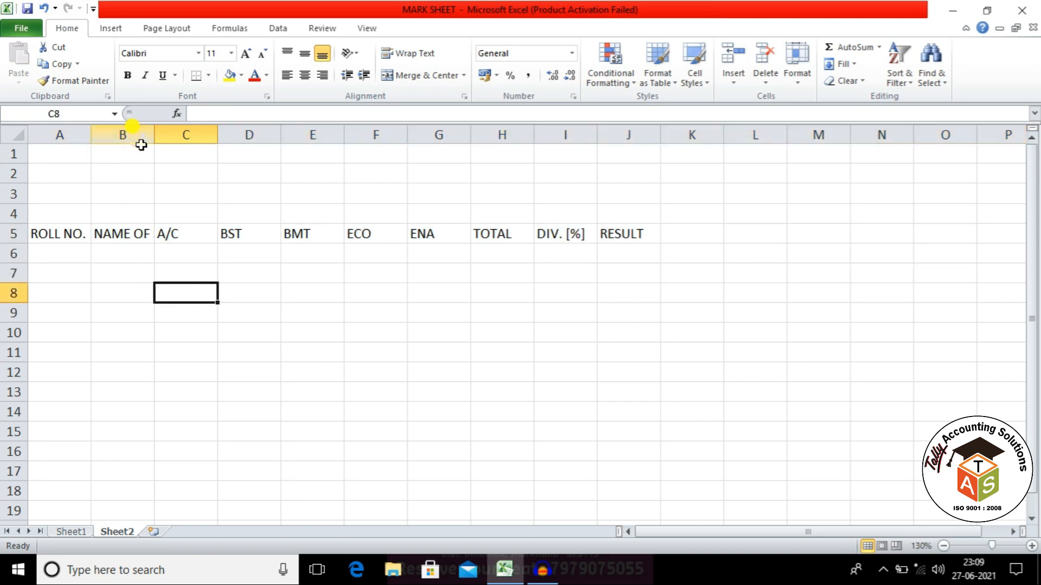
pyautogui.moveTo(152, 134); pyautogui.dragTo(239, 136)
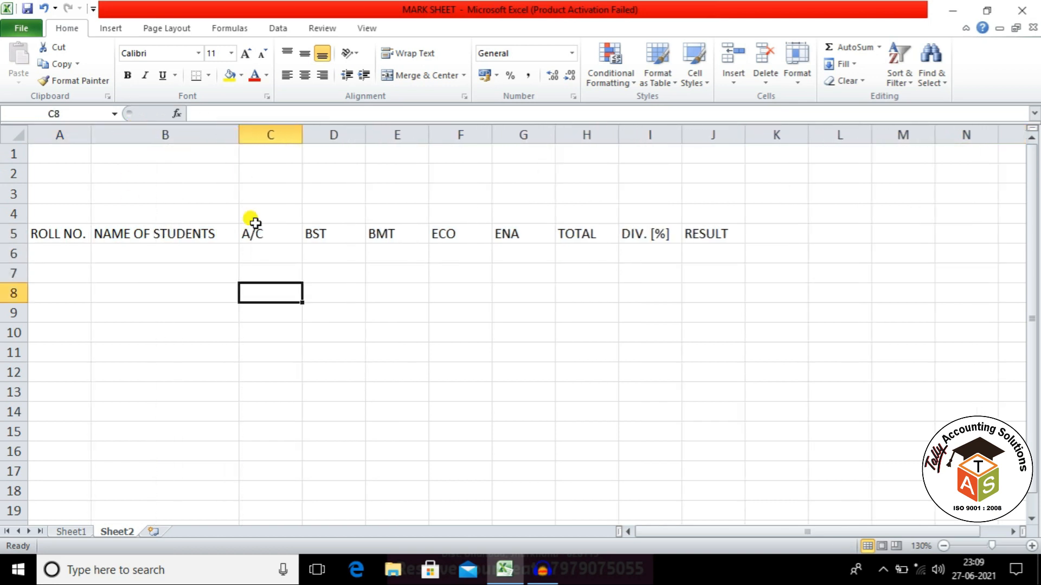
# Set up the Sheet2 page as A4 in portrait orientation with narrow margins.
pyautogui.click(702, 237)
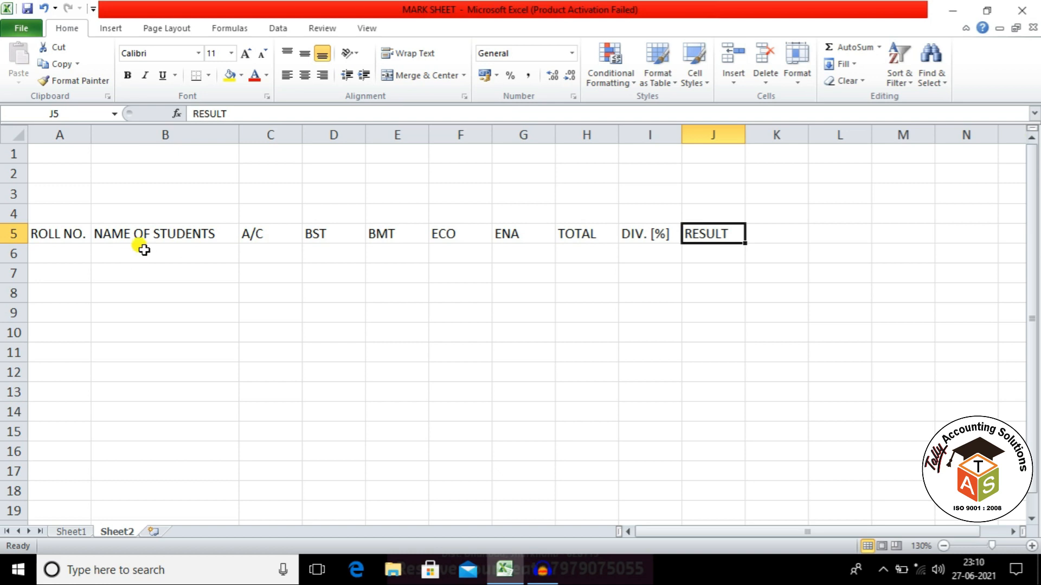
pyautogui.click(164, 30)
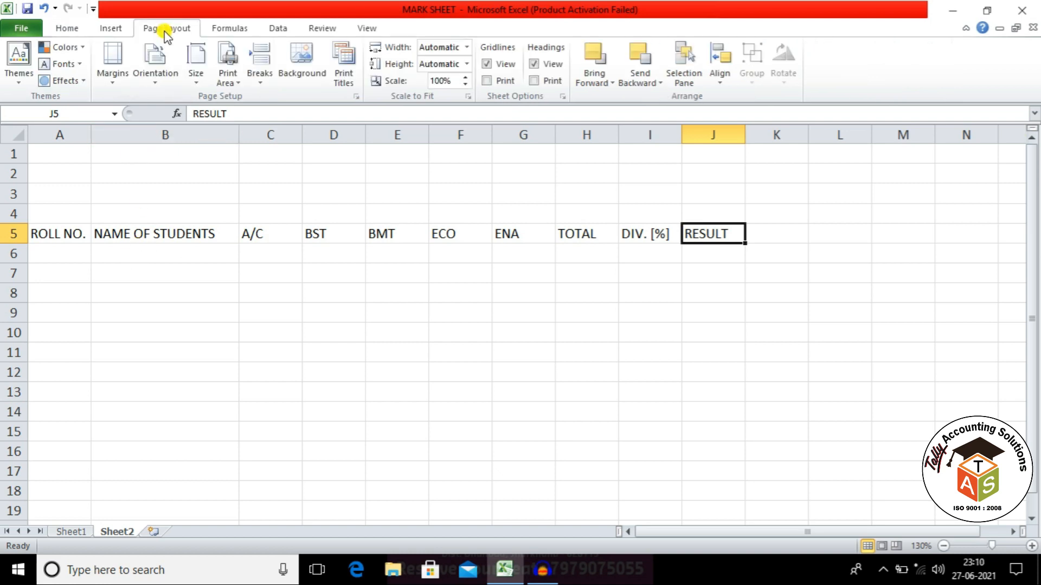
pyautogui.click(197, 79)
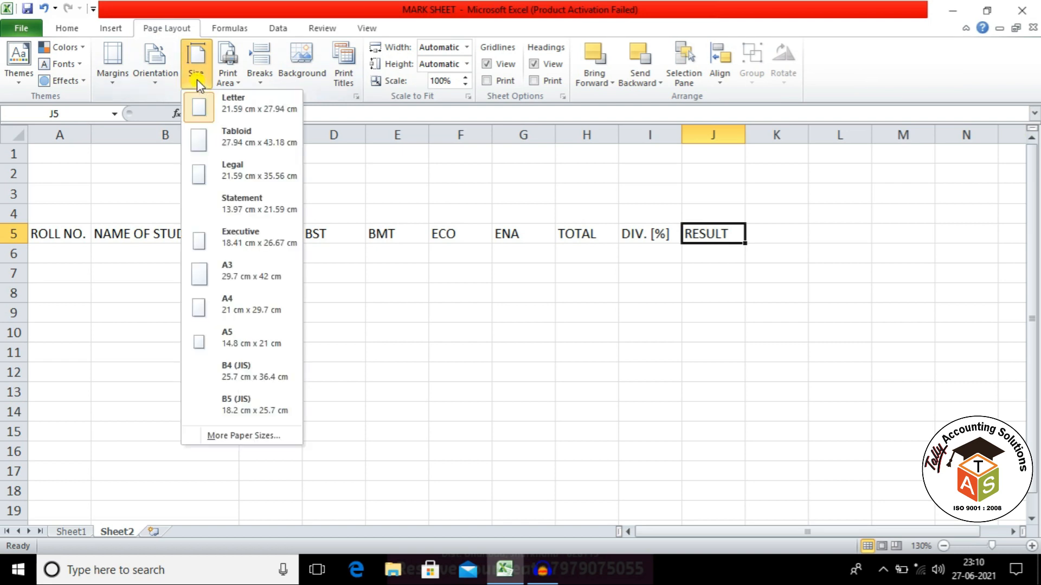
pyautogui.click(242, 299)
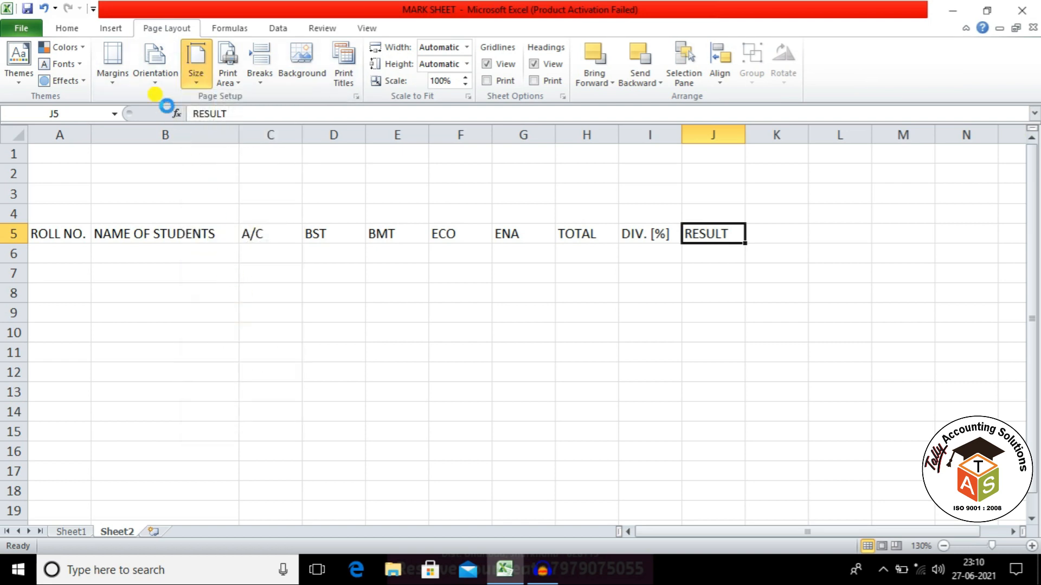
pyautogui.click(149, 70)
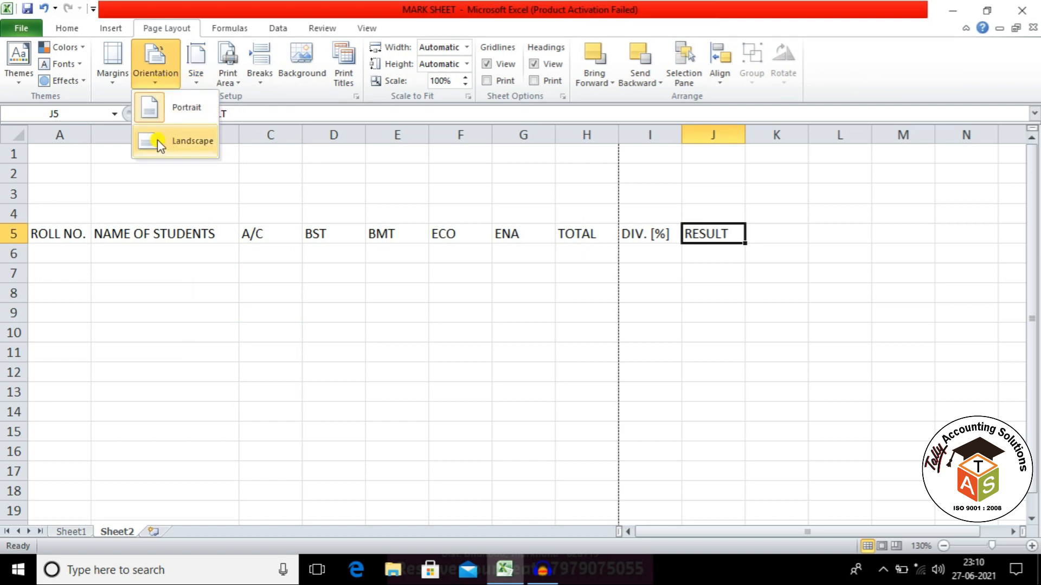
pyautogui.click(177, 105)
pyautogui.click(112, 70)
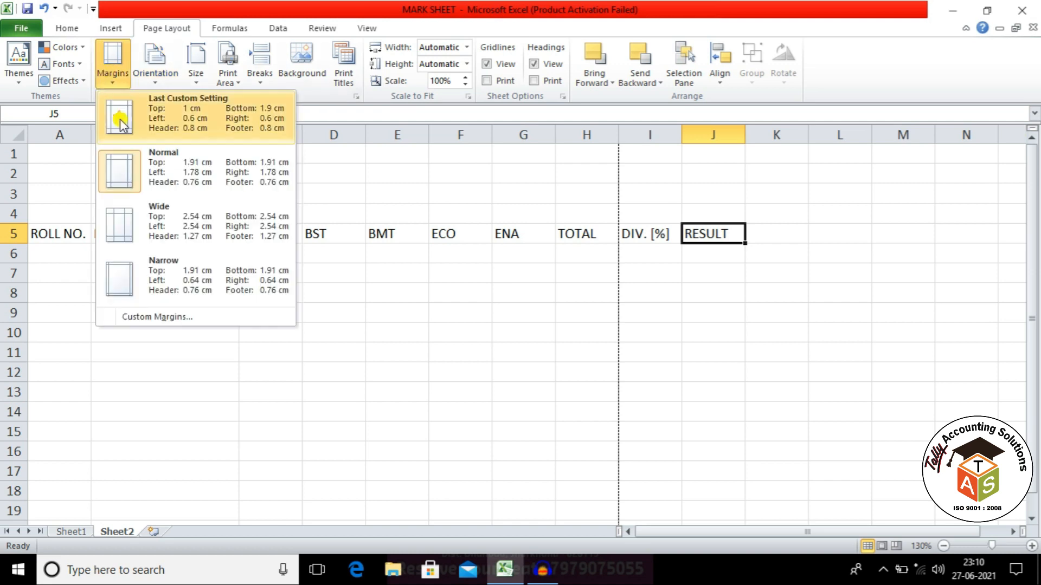
pyautogui.click(158, 289)
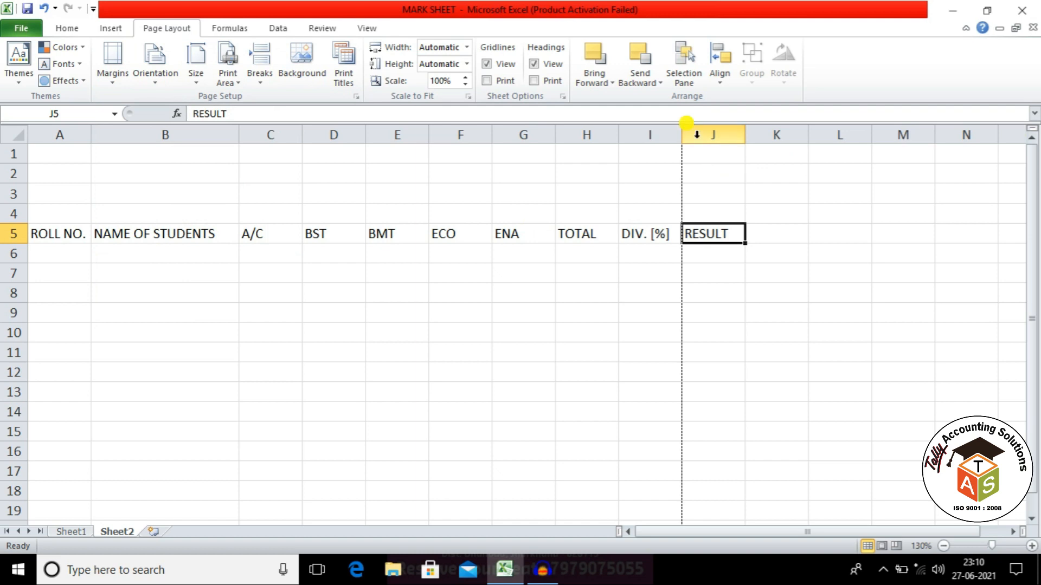
# Narrow the subject columns C to G together to a width of about 6.43.
pyautogui.moveTo(684, 153); pyautogui.dragTo(686, 439)
pyautogui.click(607, 270)
pyautogui.moveTo(298, 134); pyautogui.dragTo(542, 132)
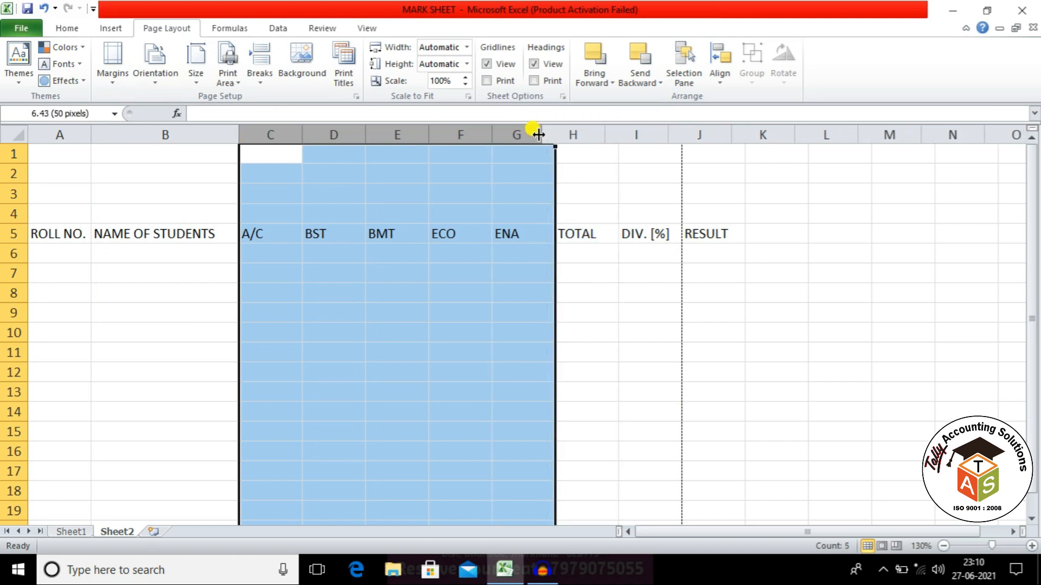
pyautogui.click(626, 256)
# Widen the RESULT and TOTAL columns slightly within the printable page width.
pyautogui.click(664, 236)
pyautogui.moveTo(678, 133); pyautogui.dragTo(682, 132)
pyautogui.click(600, 134)
pyautogui.click(589, 184)
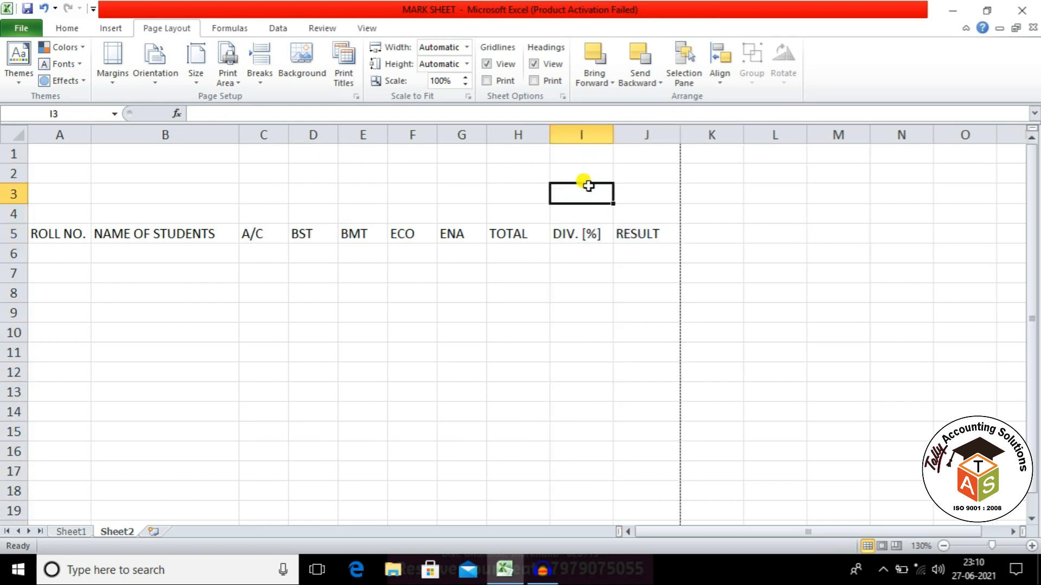
pyautogui.moveTo(550, 132); pyautogui.dragTo(554, 132)
# Format the headings in A5 to J5 as bold, size 12 and centred.
pyautogui.click(40, 234)
pyautogui.moveTo(39, 234); pyautogui.dragTo(638, 234)
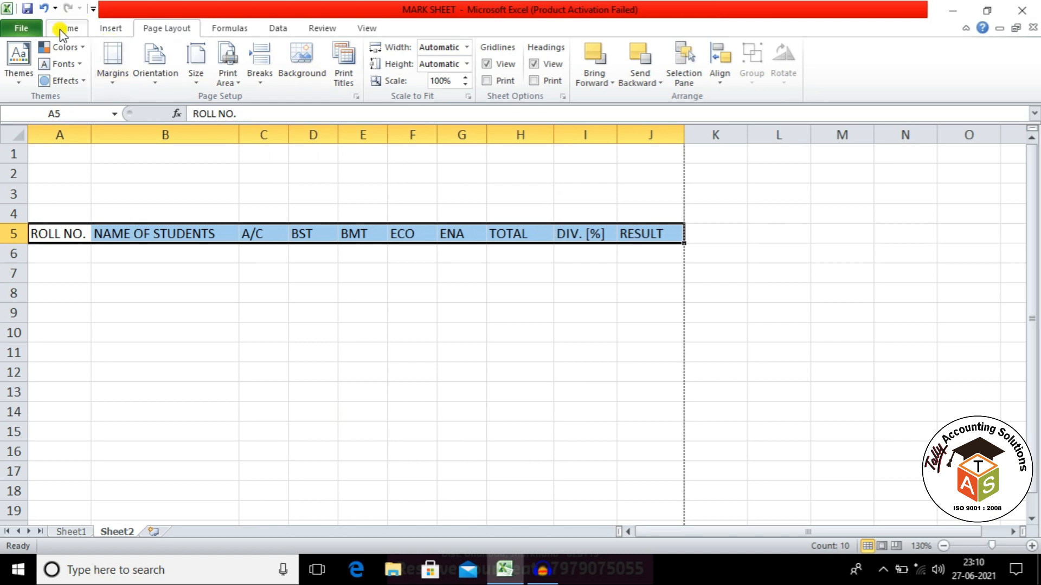
pyautogui.click(61, 28)
pyautogui.click(130, 78)
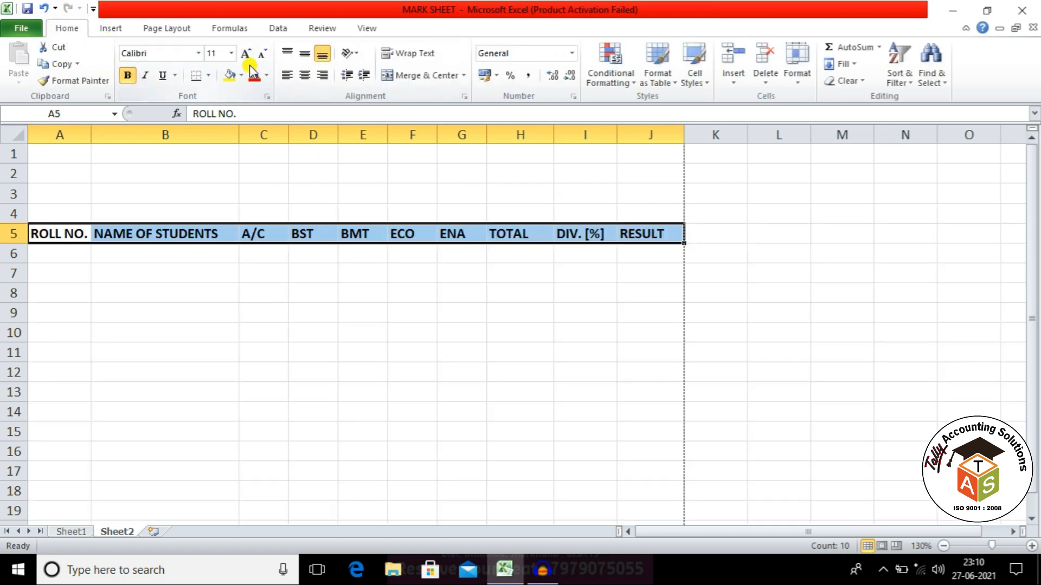
pyautogui.click(245, 54)
pyautogui.click(305, 75)
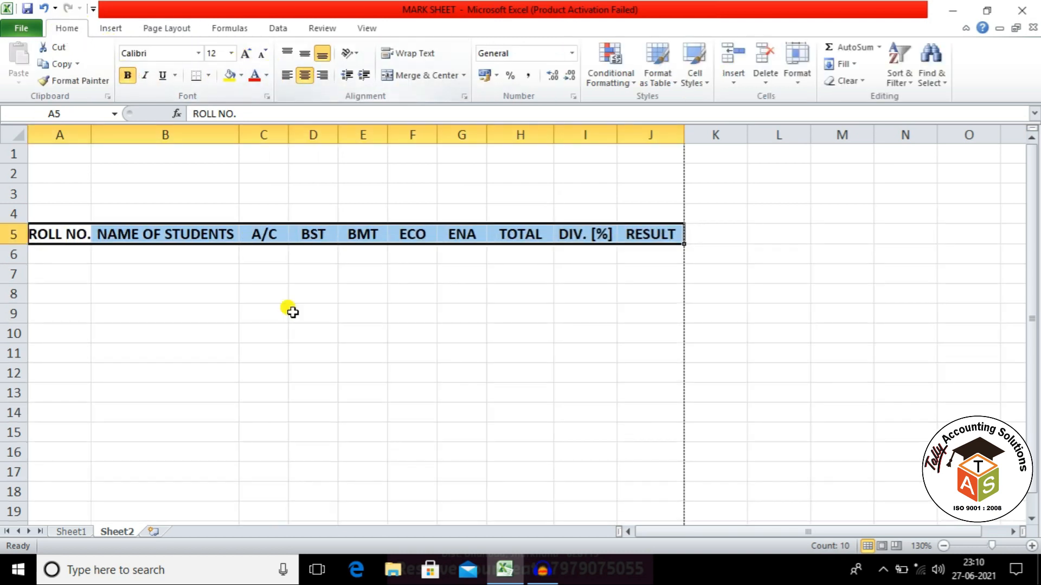
# Auto-fit columns A and B to their headings and widen the RESULT column to the page edge.
pyautogui.click(295, 331)
pyautogui.doubleClick(91, 134)
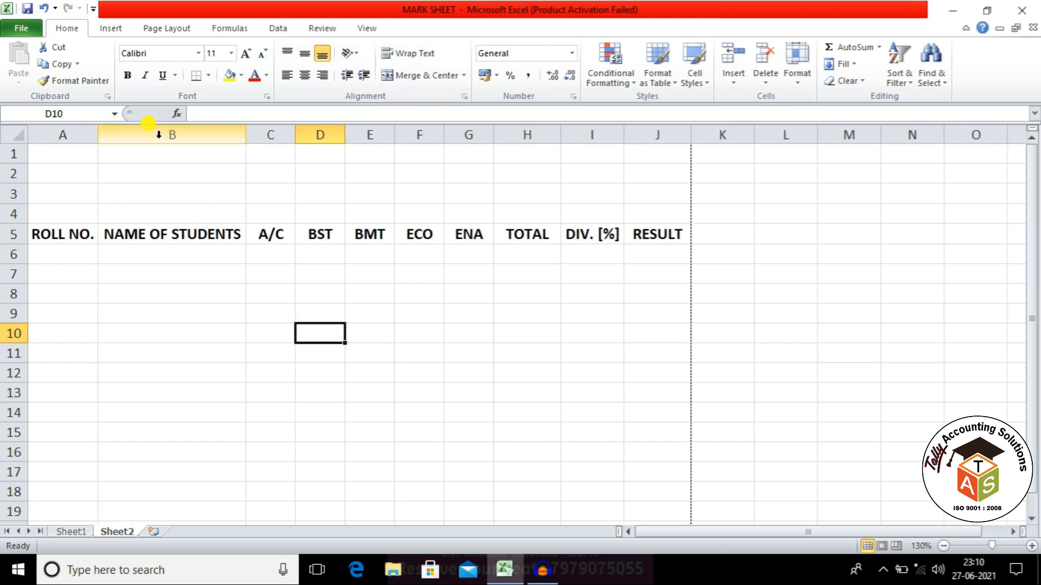
pyautogui.doubleClick(245, 134)
pyautogui.moveTo(691, 135); pyautogui.dragTo(704, 135)
# Merge and center cells A1 to J1 for the sheet title.
pyautogui.moveTo(59, 153); pyautogui.dragTo(672, 191)
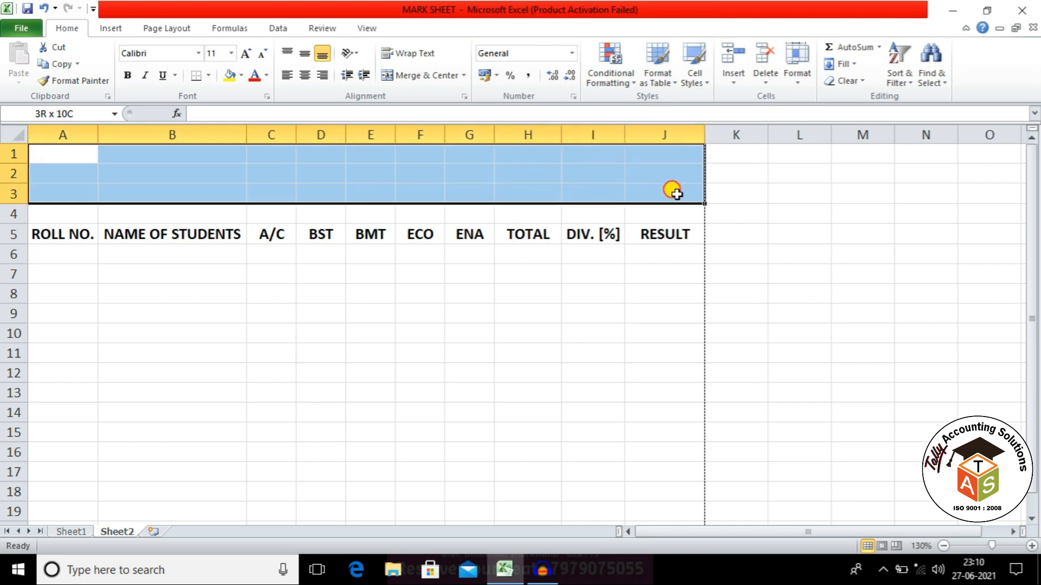
pyautogui.click(319, 157)
pyautogui.click(71, 154)
pyautogui.moveTo(71, 154); pyautogui.dragTo(659, 155)
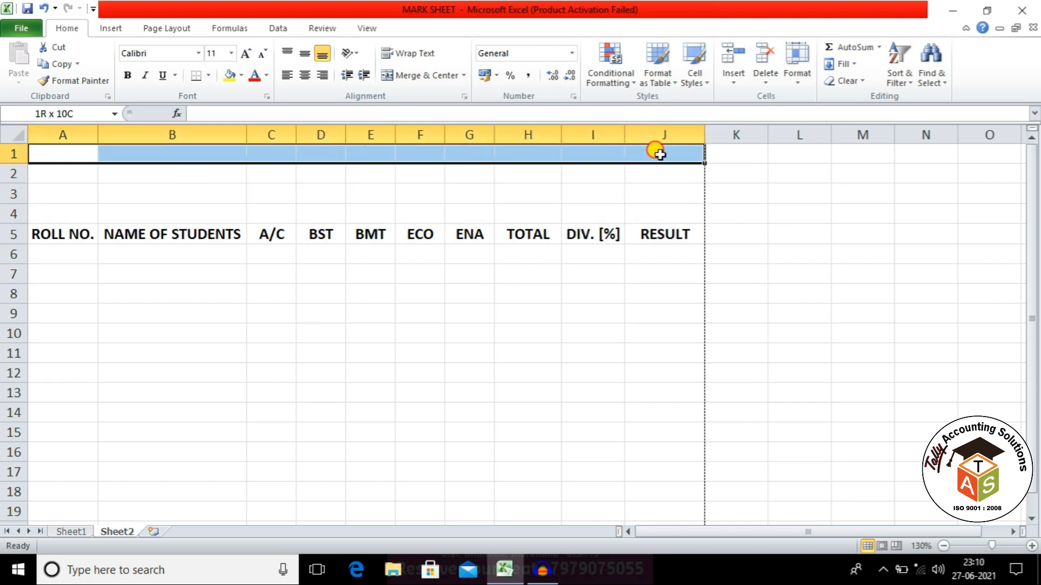
pyautogui.click(427, 80)
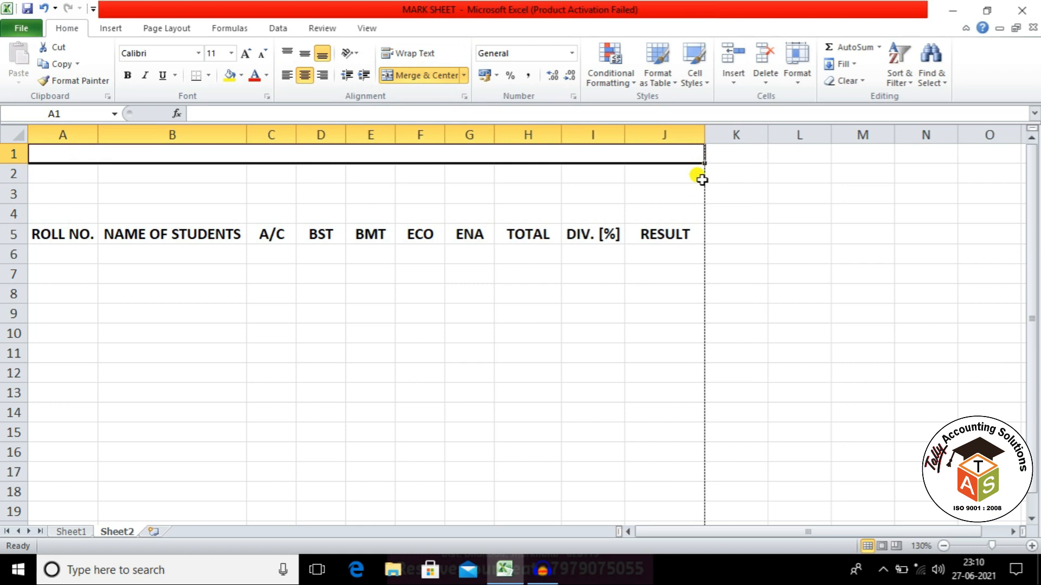
# Fill the merged layout of row 1 down through row 4.
pyautogui.moveTo(704, 163); pyautogui.dragTo(705, 215)
pyautogui.click(468, 170)
pyautogui.click(453, 213)
pyautogui.click(452, 190)
pyautogui.click(450, 156)
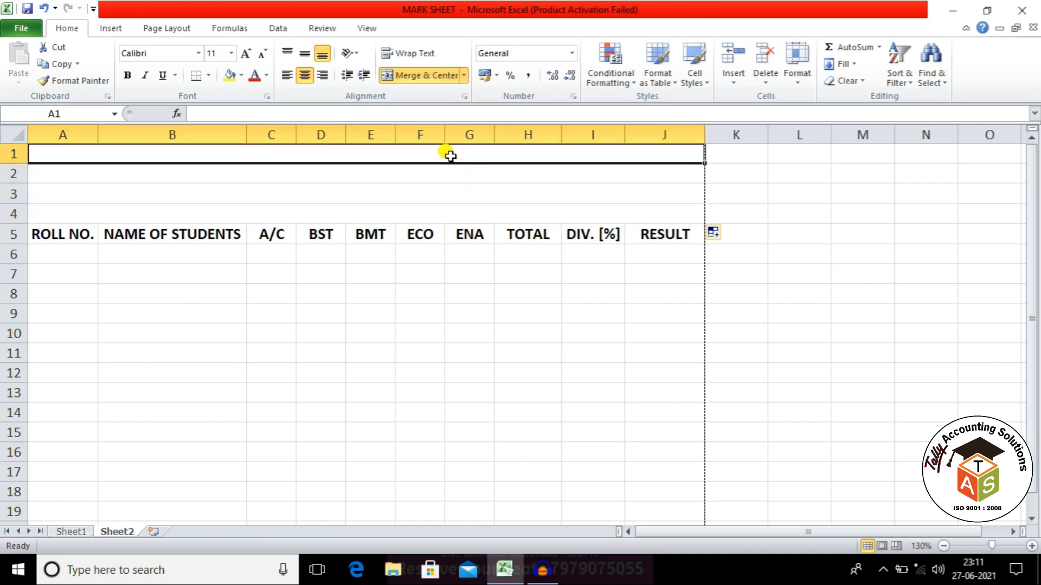
pyautogui.write('S.')
pyautogui.press('Escape')
pyautogui.write('D.')
pyautogui.press('Escape')
pyautogui.write('WWWWWWWWWWWW')
# Copy the three title rows, from D.A.V.+2 HIGH SCHOOL to I Com 2nd YEAR, from Sheet1 and paste them at A1 of Sheet2.
pyautogui.click(71, 532)
pyautogui.write('WWWWW')
pyautogui.moveTo(325, 162); pyautogui.dragTo(334, 195)
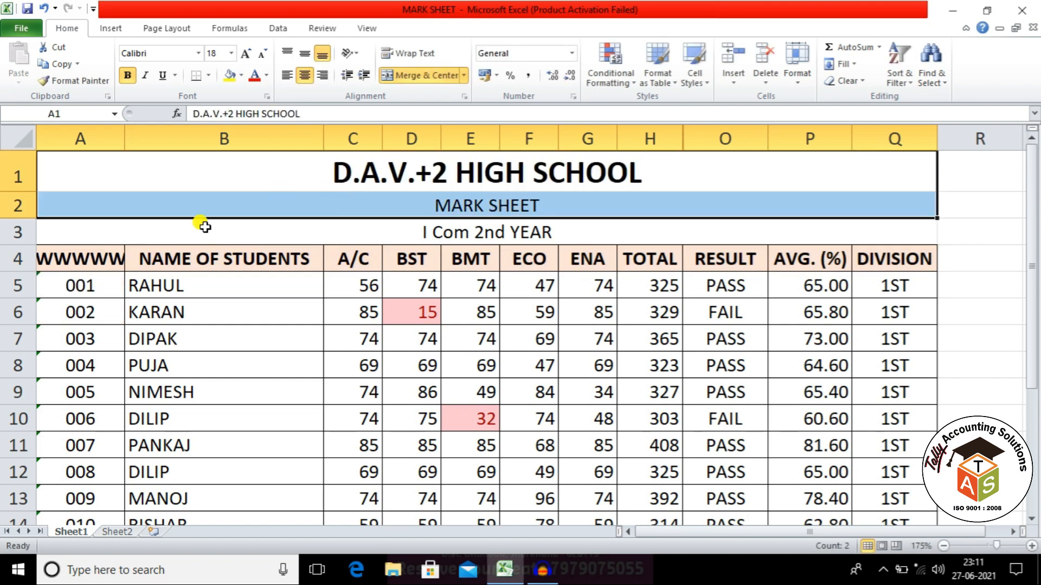
pyautogui.hotkey('ctrl', 'z')
pyautogui.moveTo(196, 181); pyautogui.dragTo(210, 229)
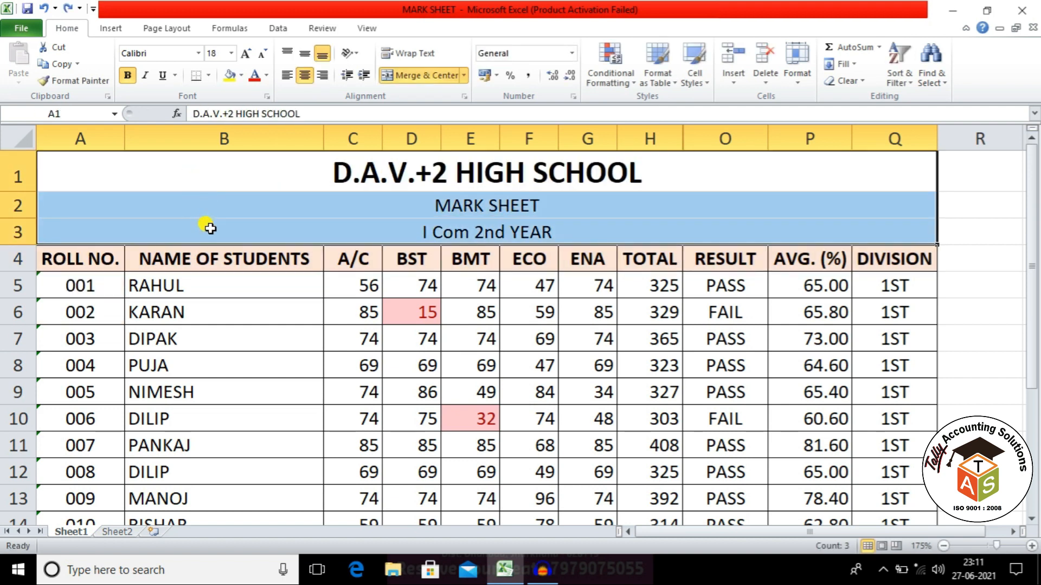
pyautogui.hotkey('ctrl', 'c')
pyautogui.click(117, 531)
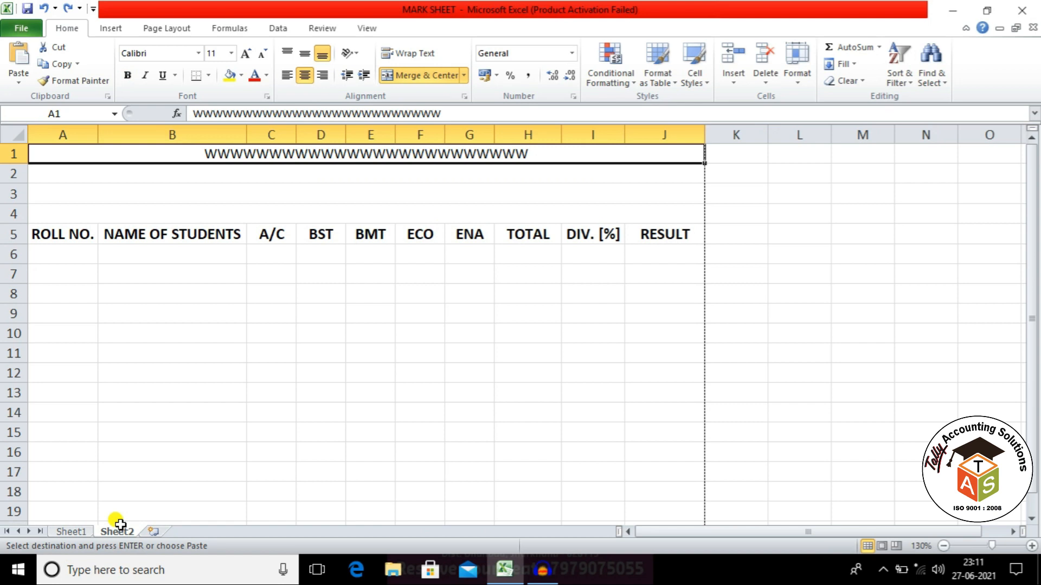
pyautogui.hotkey('ctrl', 'v')
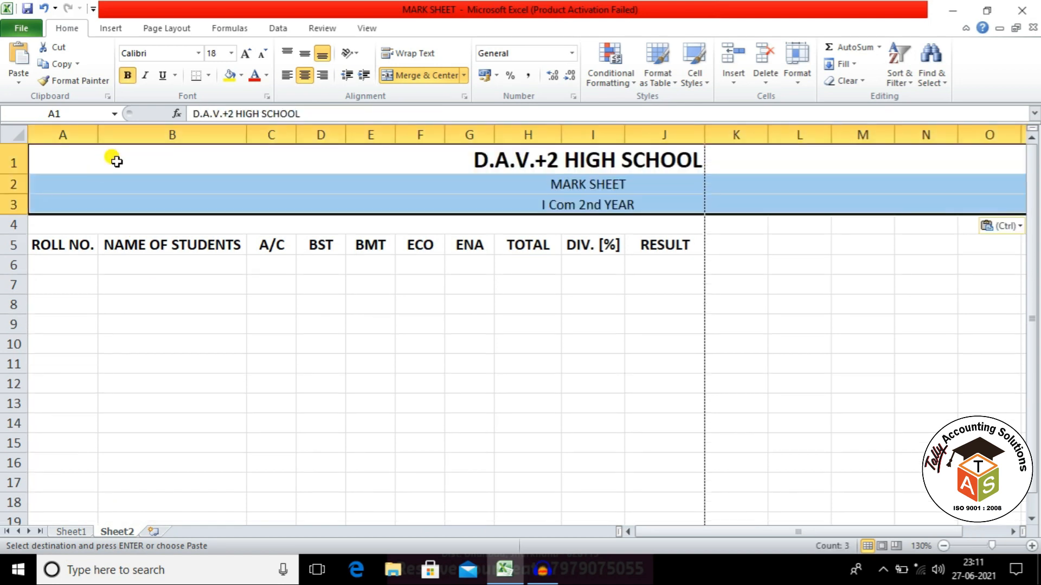
# Check how far the pasted title rows extend beyond column J.
pyautogui.click(773, 182)
pyautogui.click(775, 160)
pyautogui.click(770, 181)
pyautogui.click(765, 157)
pyautogui.click(770, 186)
pyautogui.click(761, 163)
pyautogui.click(750, 163)
pyautogui.moveTo(755, 201)
pyautogui.mouseDown()
pyautogui.moveTo(753, 187)
pyautogui.moveTo(742, 201)
pyautogui.mouseUp()
pyautogui.click(731, 163)
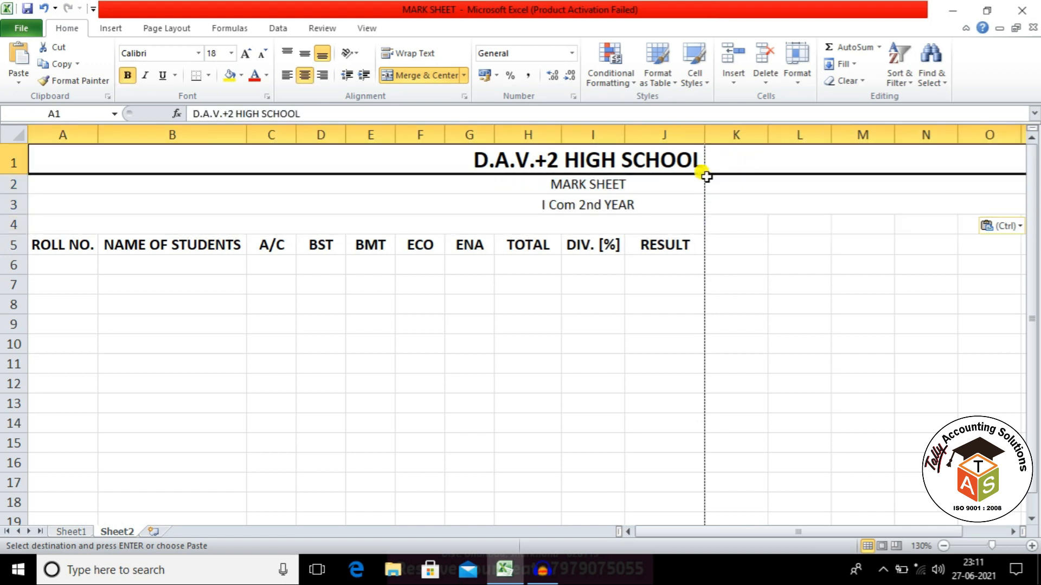
# Delete the surplus columns K to R from Sheet2 to limit the title rows to the table's width.
pyautogui.click(748, 199)
pyautogui.click(740, 184)
pyautogui.moveTo(732, 133); pyautogui.dragTo(932, 133)
pyautogui.rightClick(938, 135)
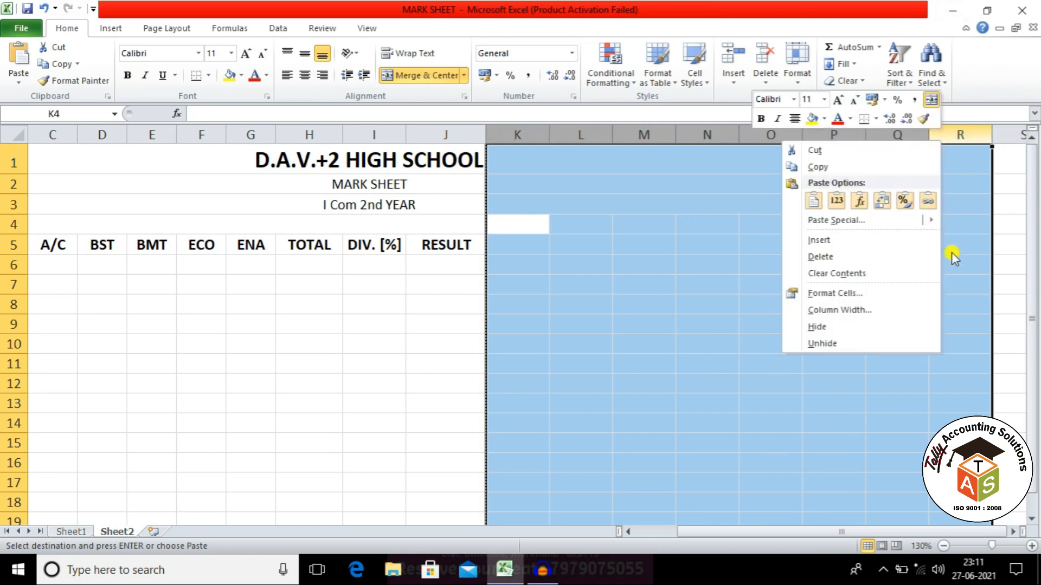
pyautogui.click(822, 257)
pyautogui.click(454, 210)
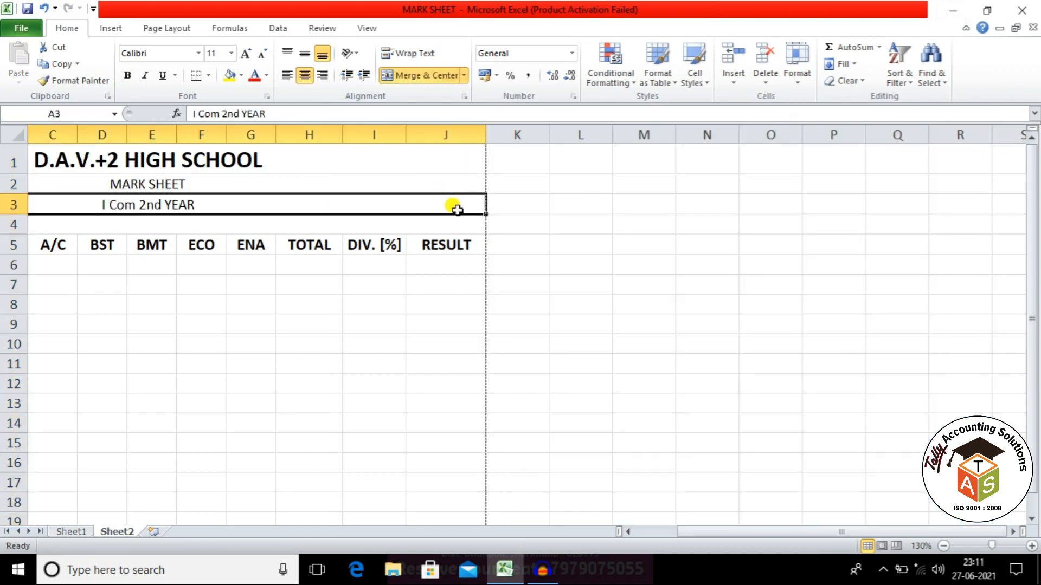
pyautogui.click(254, 303)
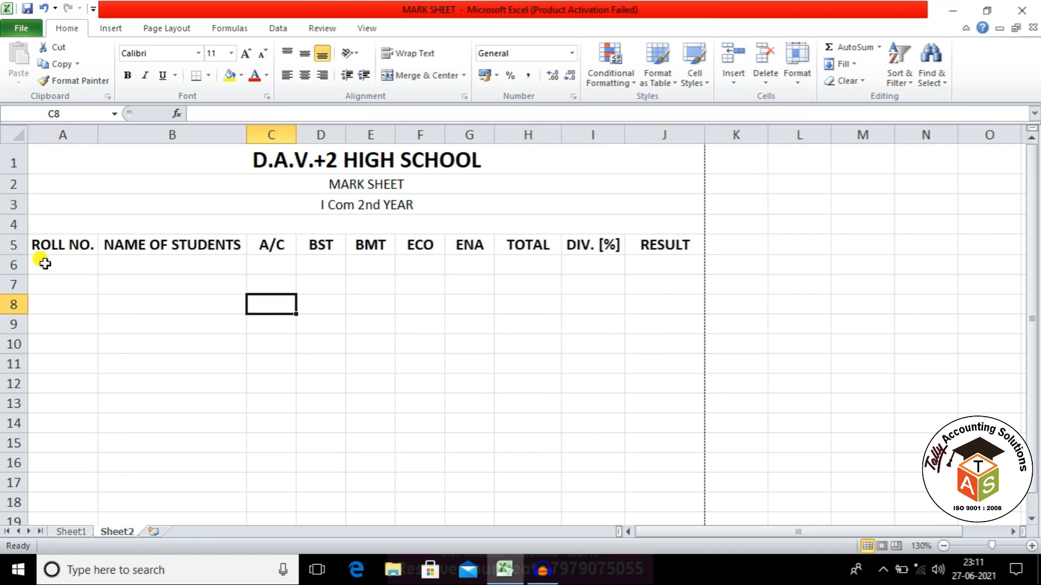
# Apply all borders to the mark sheet table, from the header row at A5 down to J17.
pyautogui.moveTo(79, 247); pyautogui.dragTo(667, 242)
pyautogui.moveTo(238, 166); pyautogui.dragTo(230, 211)
pyautogui.moveTo(80, 241); pyautogui.dragTo(646, 491)
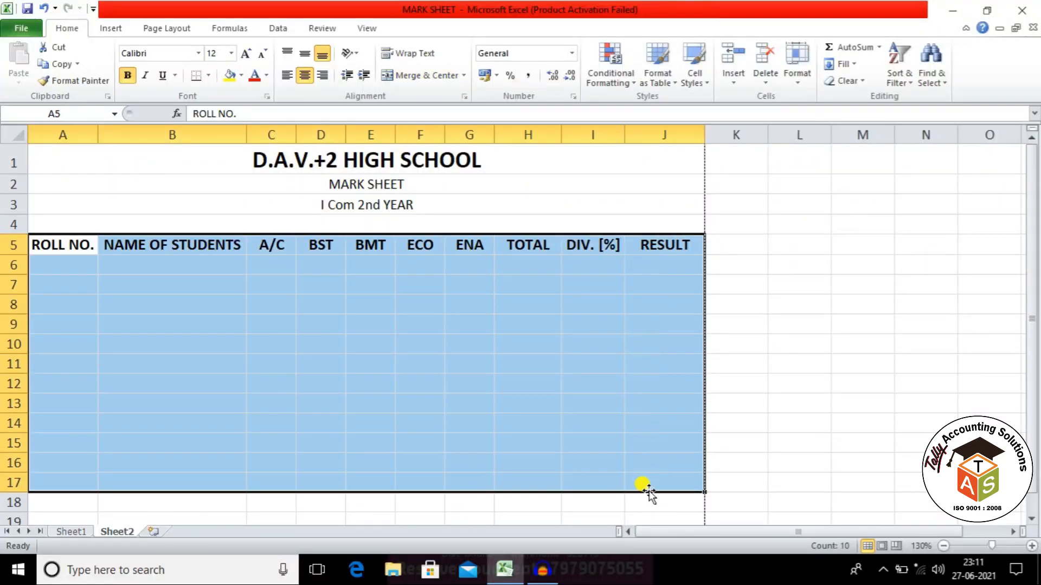
pyautogui.click(212, 76)
pyautogui.click(216, 195)
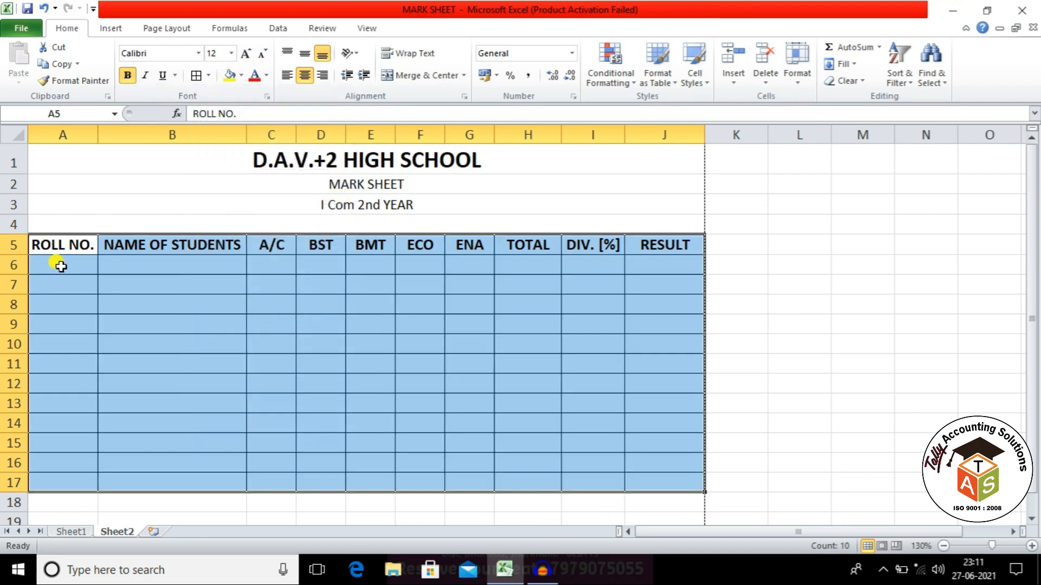
# Try to enter roll number 0001 in A6, the first cell under ROLL NO.
pyautogui.click(61, 266)
pyautogui.write('0001')
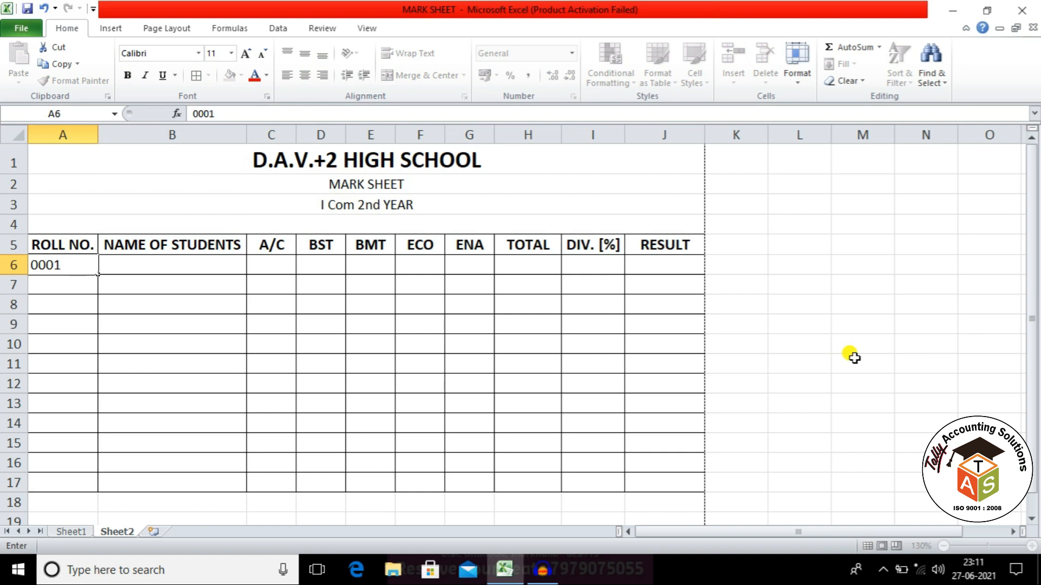
pyautogui.press('Return')
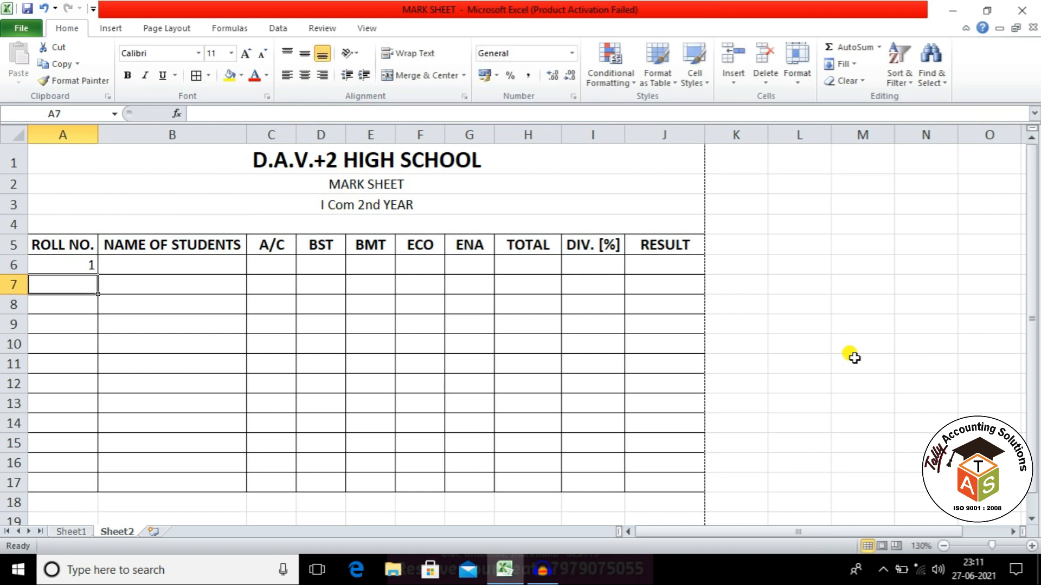
# Format cell A6 with the custom number format @ so it holds text.
pyautogui.click(76, 266)
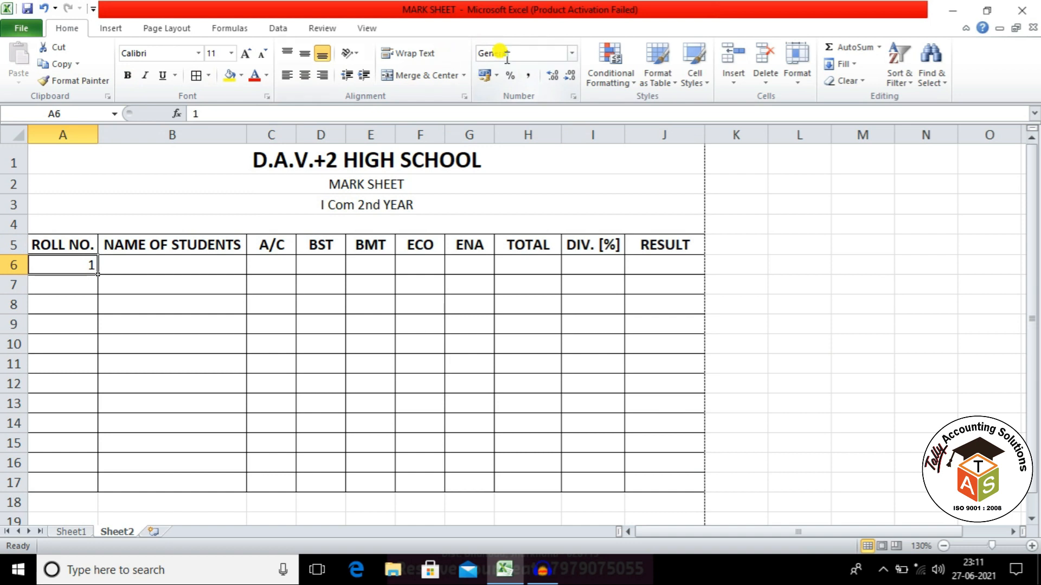
pyautogui.rightClick(64, 257)
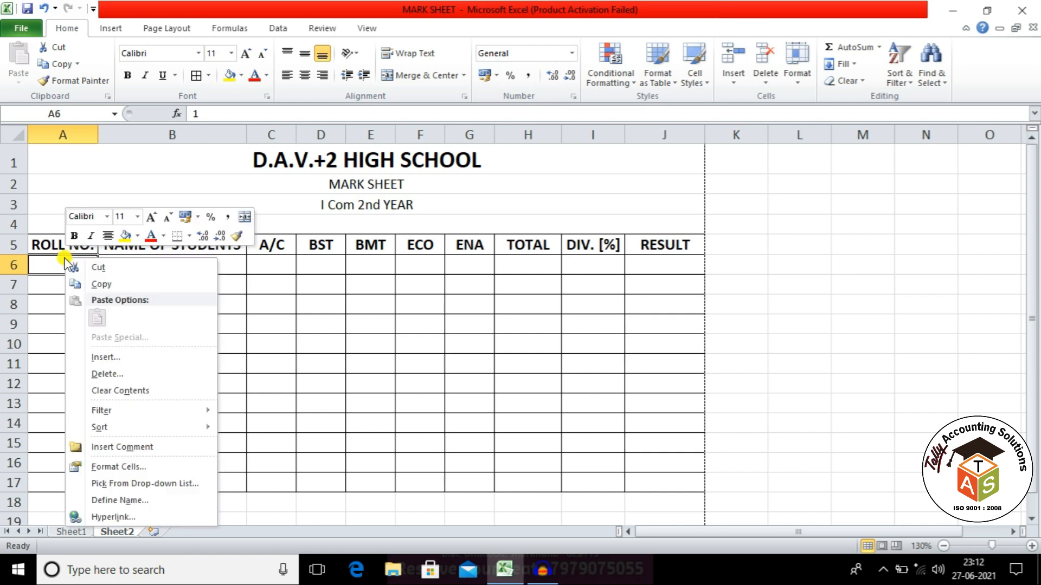
pyautogui.click(106, 469)
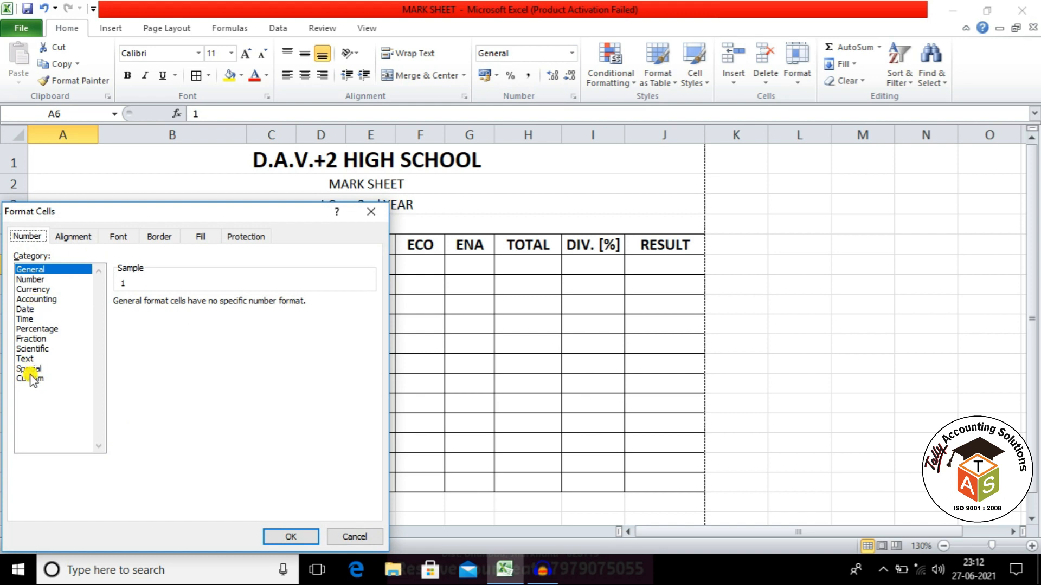
pyautogui.click(33, 378)
pyautogui.moveTo(368, 350); pyautogui.dragTo(360, 413)
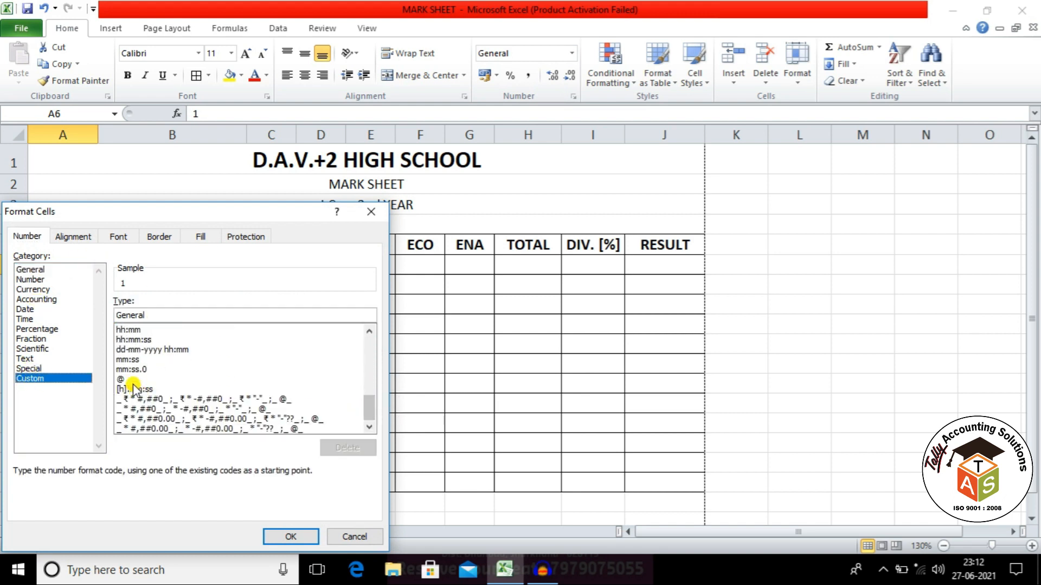
pyautogui.click(130, 379)
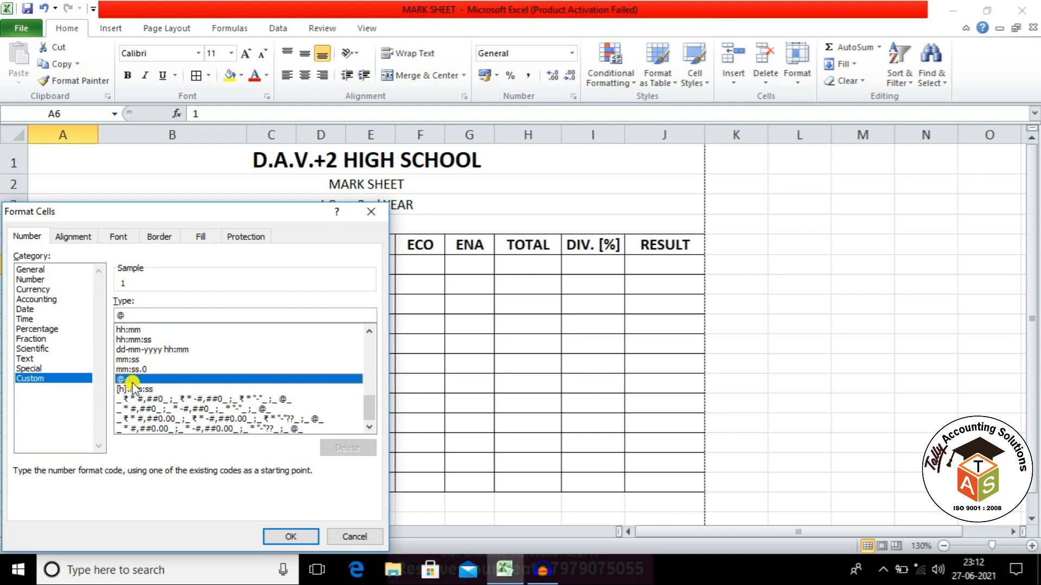
pyautogui.click(286, 536)
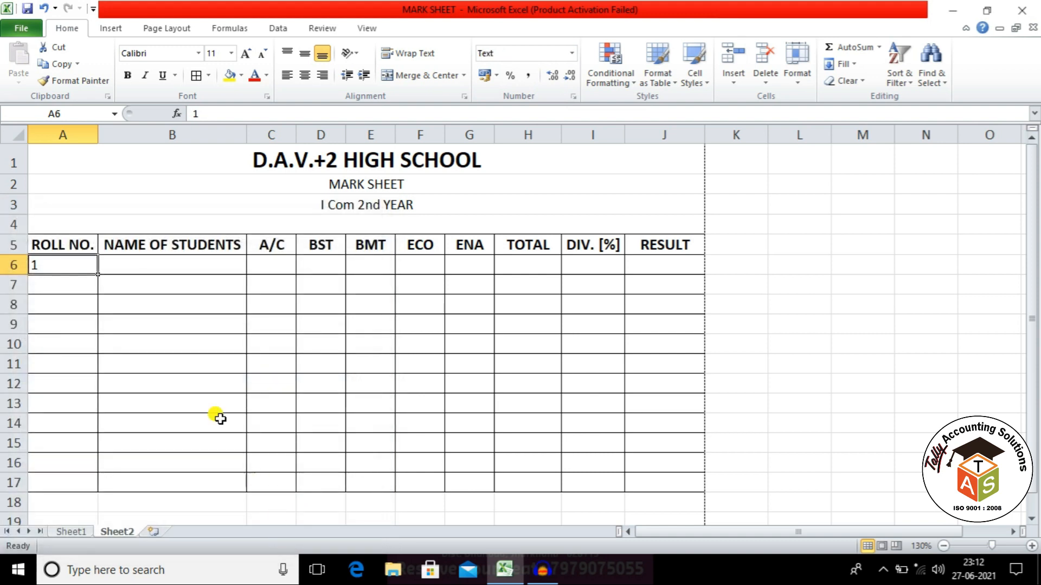
# Enter roll number 0001 in A6 and centre it in the cell.
pyautogui.write('000')
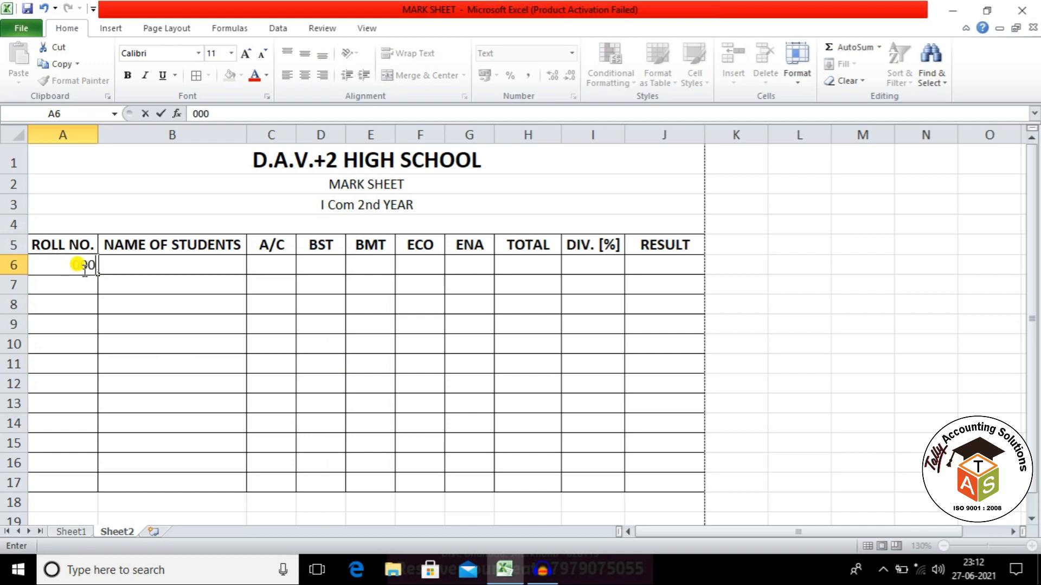
pyautogui.click(103, 335)
pyautogui.click(82, 265)
pyautogui.click(304, 75)
# Fill the roll number series from A6 down through A17.
pyautogui.moveTo(98, 275); pyautogui.dragTo(96, 494)
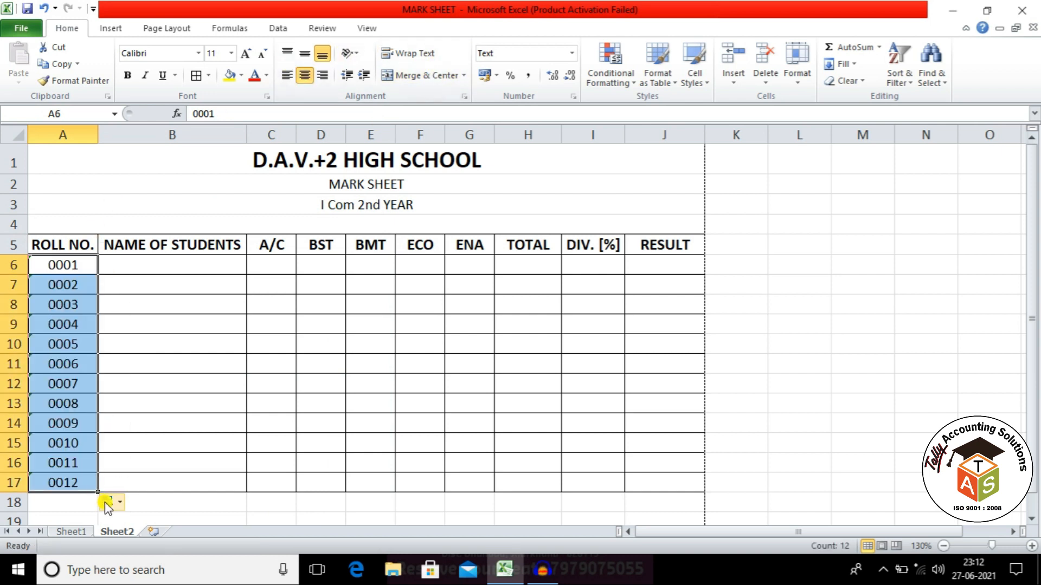
pyautogui.click(77, 482)
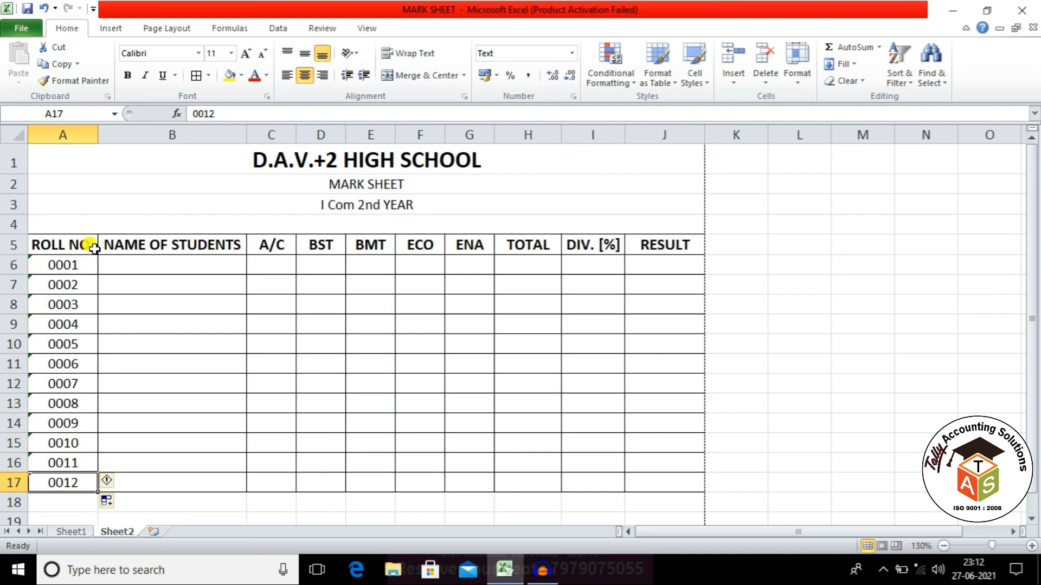
pyautogui.scroll(1, 418, 262)
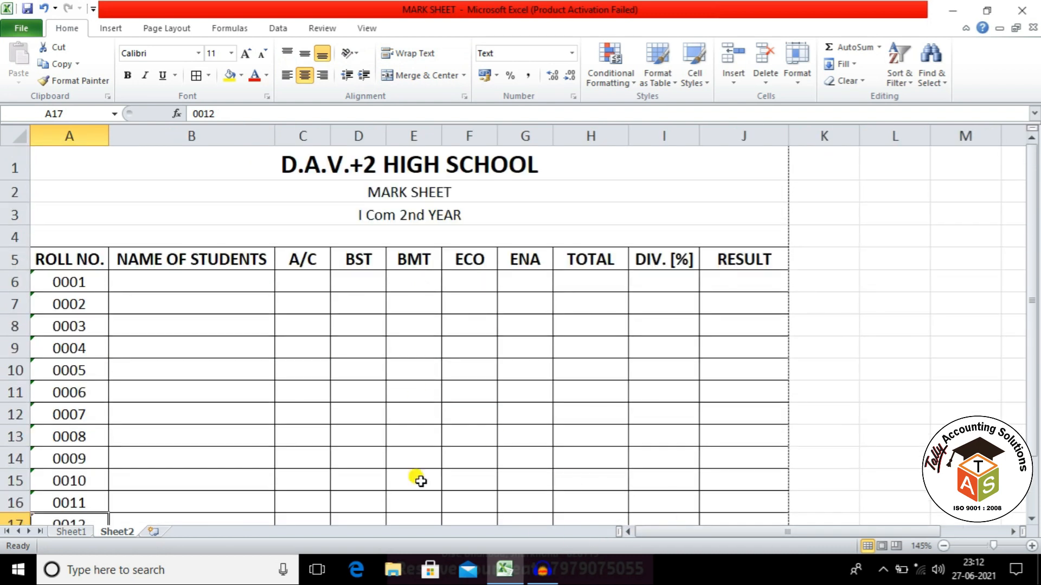
# Copy the ten student names from Sheet1 and paste them at B6 of Sheet2, under NAME OF STUDENTS.
pyautogui.click(184, 284)
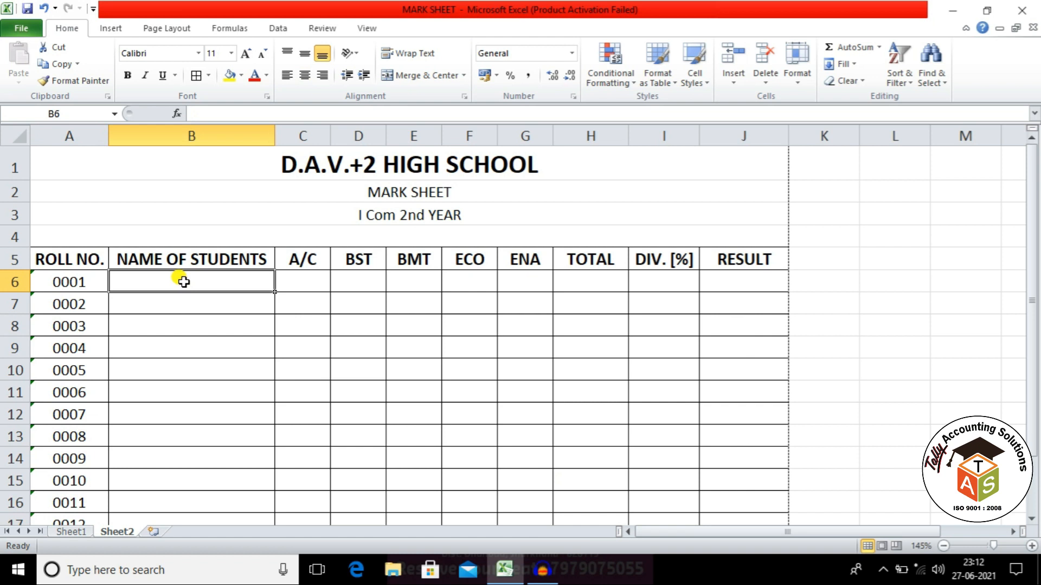
pyautogui.click(75, 533)
pyautogui.moveTo(187, 282); pyautogui.dragTo(163, 481)
pyautogui.hotkey('ctrl', 'c')
pyautogui.click(117, 531)
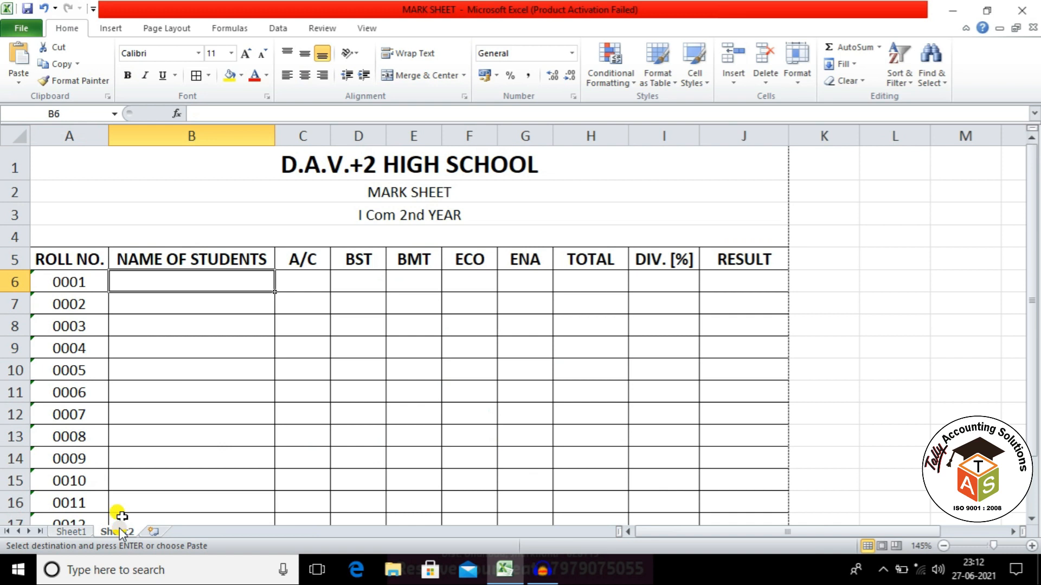
pyautogui.hotkey('ctrl', 'v')
# Clear the surplus roll numbers 0011 and 0012 from rows 16 and 17.
pyautogui.moveTo(7, 505)
pyautogui.mouseDown()
pyautogui.moveTo(9, 537)
pyautogui.moveTo(7, 485)
pyautogui.moveTo(13, 493)
pyautogui.mouseUp()
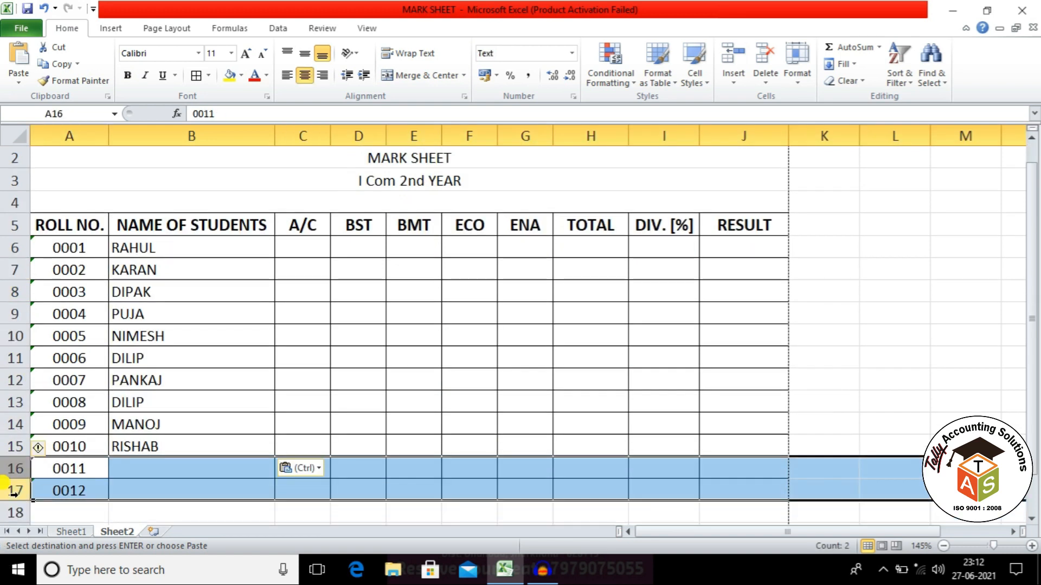
pyautogui.press('Escape')
pyautogui.click(193, 380)
pyautogui.scroll(1, 266, 282)
# Enter the A/C marks 85, 74, 96, 85, 74, 58, 69, 94, 28 and 48 for the ten students in C6:C15.
pyautogui.click(285, 283)
pyautogui.click(308, 321)
pyautogui.click(297, 278)
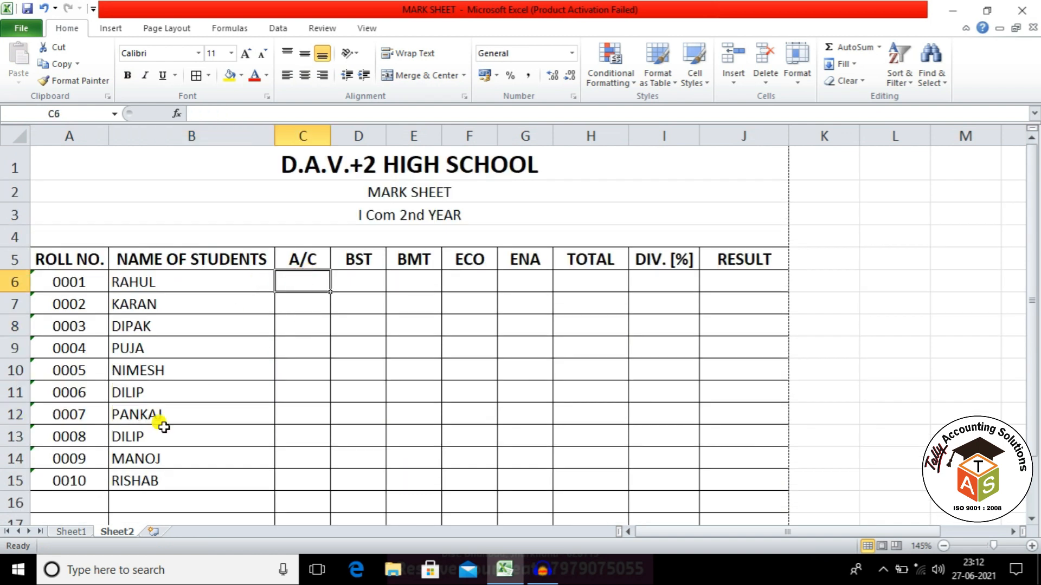
pyautogui.click(64, 533)
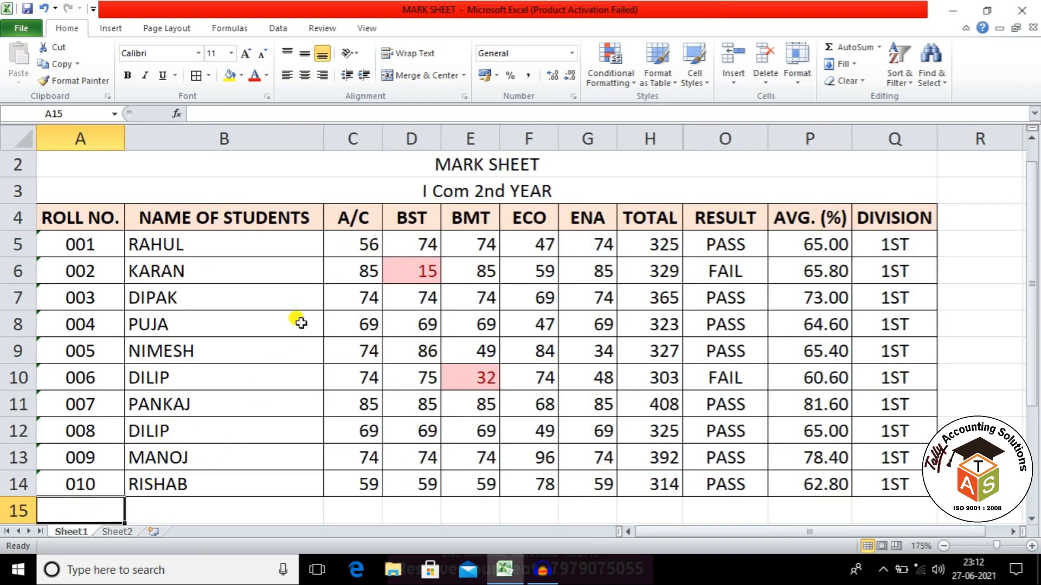
pyautogui.click(112, 536)
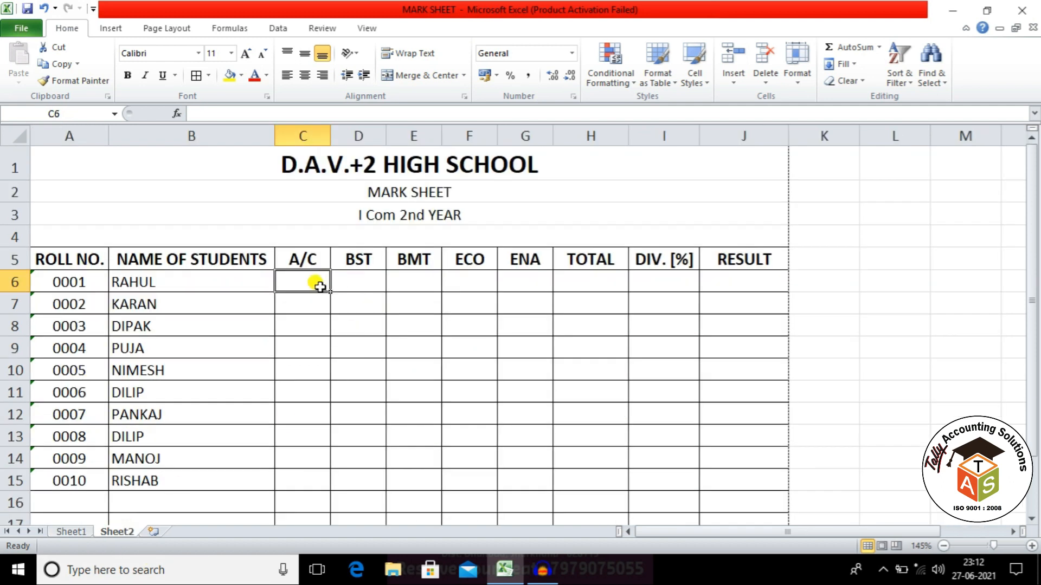
pyautogui.write('65')
pyautogui.press('Return')
pyautogui.write('74')
pyautogui.press('Return')
pyautogui.write('96')
pyautogui.press('Return')
pyautogui.write('85')
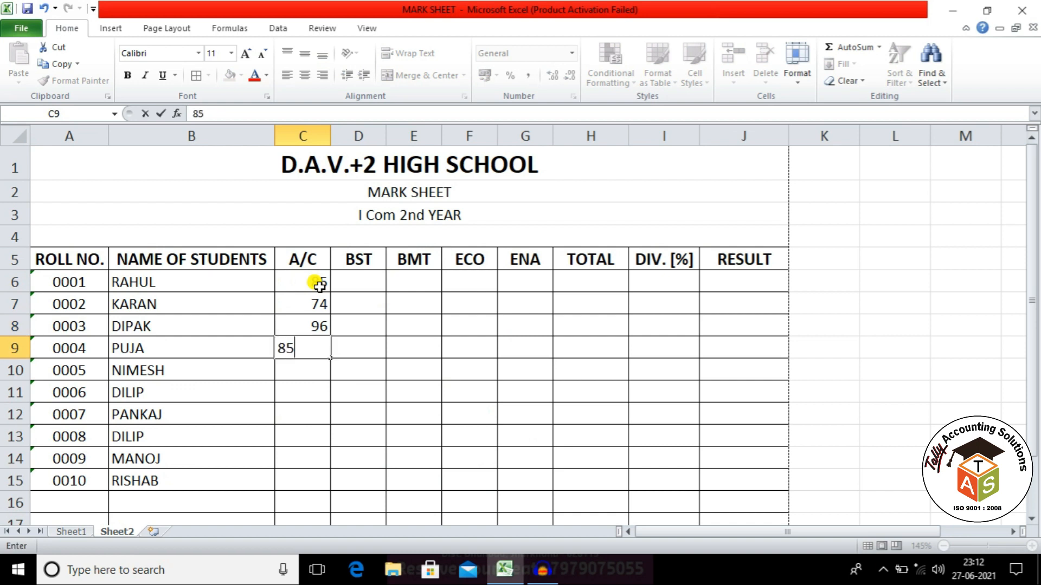
pyautogui.press('Return')
pyautogui.write('74')
pyautogui.press('Return')
pyautogui.write('58')
pyautogui.press('Return')
pyautogui.write('69')
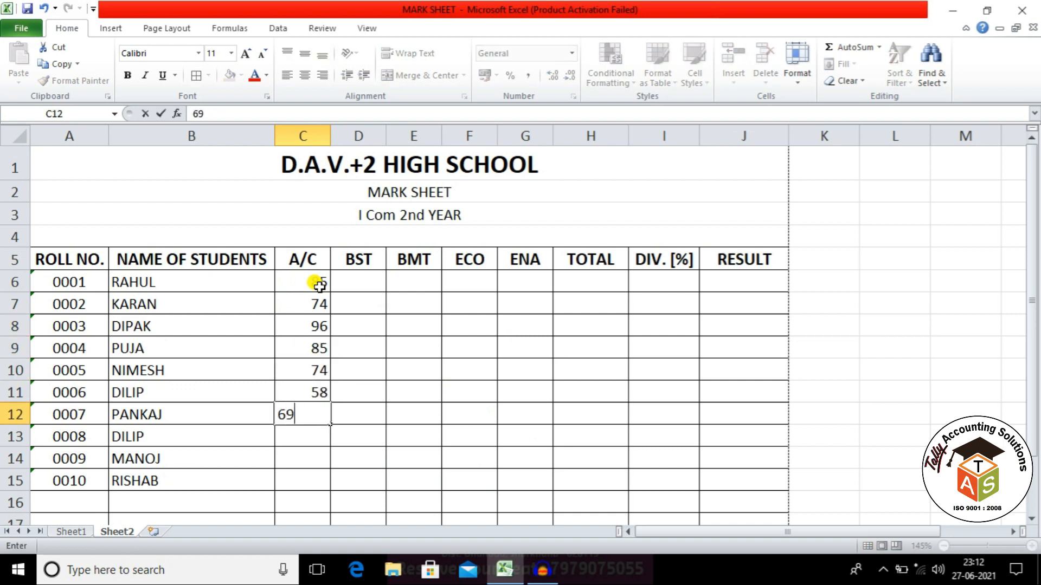
pyautogui.press('Return')
pyautogui.write('94')
pyautogui.press('Return')
pyautogui.write('28')
pyautogui.press('Return')
pyautogui.write('48')
pyautogui.press('Return')
pyautogui.write('69')
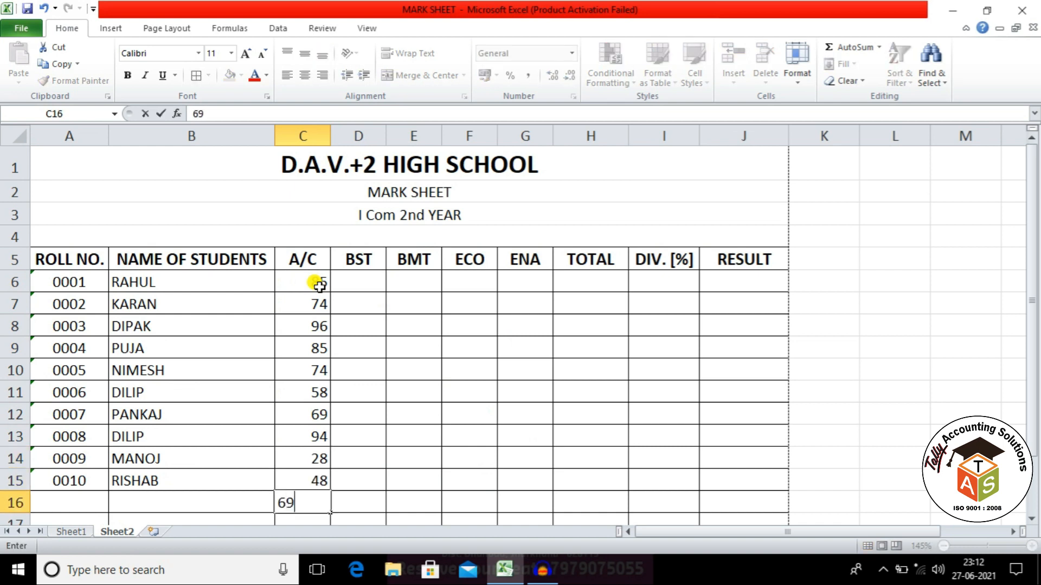
pyautogui.press('Escape')
# Enter the BST marks 74, 85, 69, 84, 57, 48, 59, 75, 59 and 49 for the ten students in D6:D15.
pyautogui.click(353, 285)
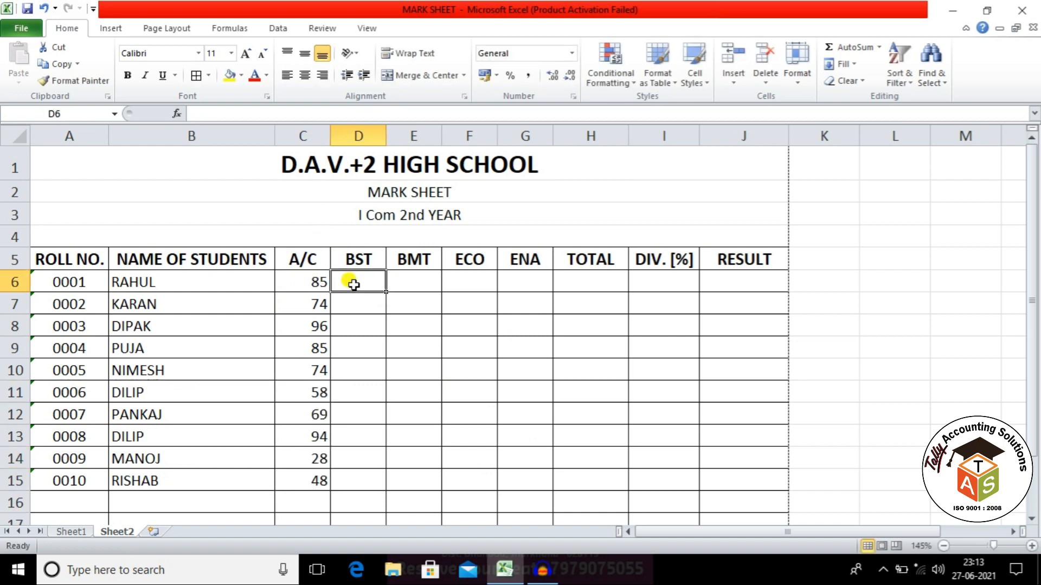
pyautogui.write('74')
pyautogui.press('Return')
pyautogui.write('85')
pyautogui.press('Return')
pyautogui.write('69')
pyautogui.press('Return')
pyautogui.write('84')
pyautogui.press('Return')
pyautogui.write('57')
pyautogui.press('Return')
pyautogui.write('48')
pyautogui.press('Return')
pyautogui.write('59')
pyautogui.press('Return')
pyautogui.write('75')
pyautogui.press('Return')
pyautogui.write('59')
pyautogui.press('Return')
pyautogui.write('49')
pyautogui.press('Tab')
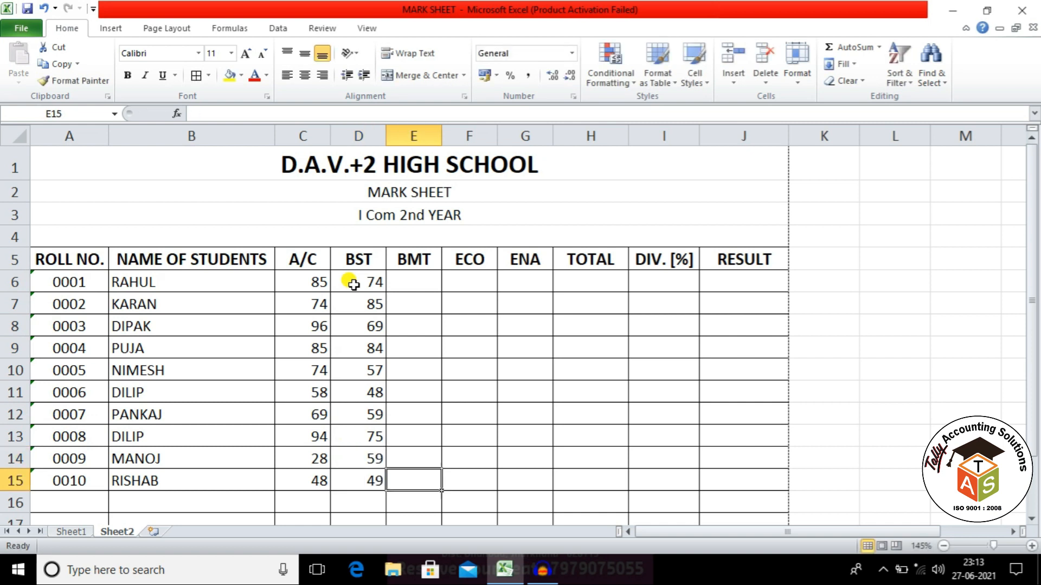
# Fill in the BMT, ECO and ENA marks for all ten students in E6:G15.
pyautogui.press('Up')
pyautogui.press('Up')
pyautogui.press('Up')
pyautogui.press('Up')
pyautogui.press('Up')
pyautogui.press('Up')
pyautogui.press('Up')
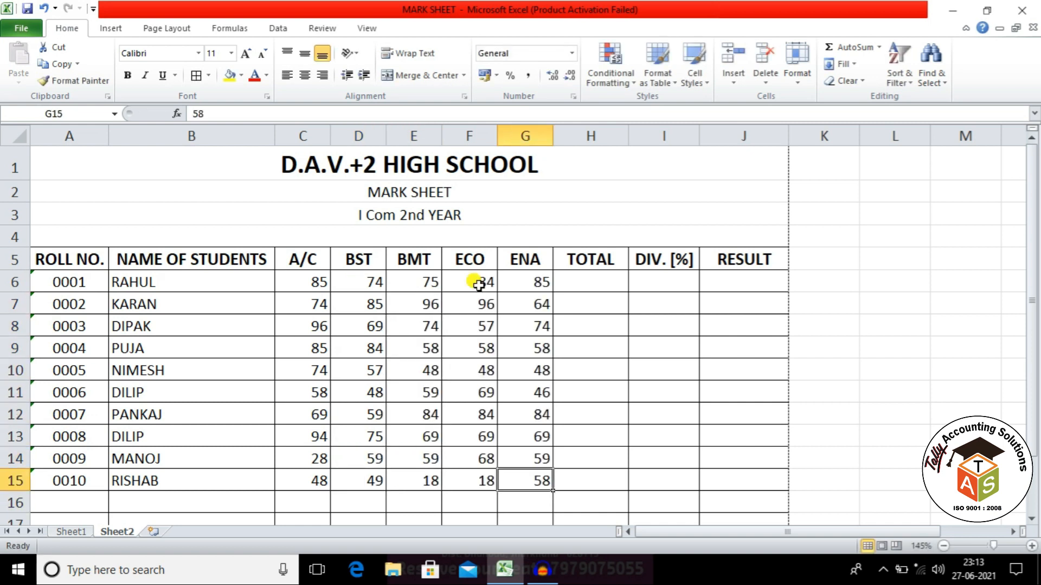
# Change the ECO mark of roll number 0010 to 48.
pyautogui.press('Left')
pyautogui.write('4')
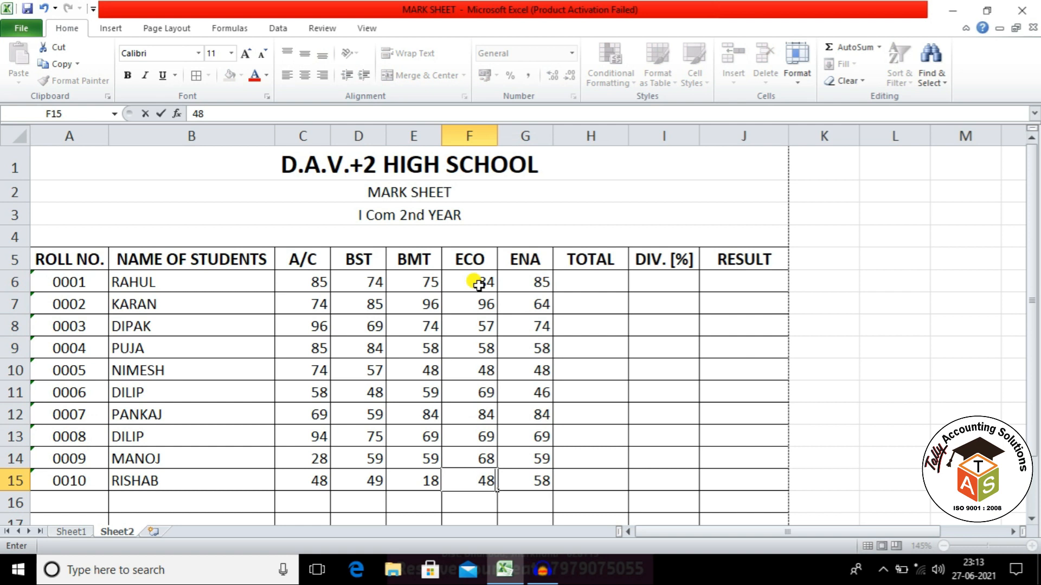
pyautogui.press('Return')
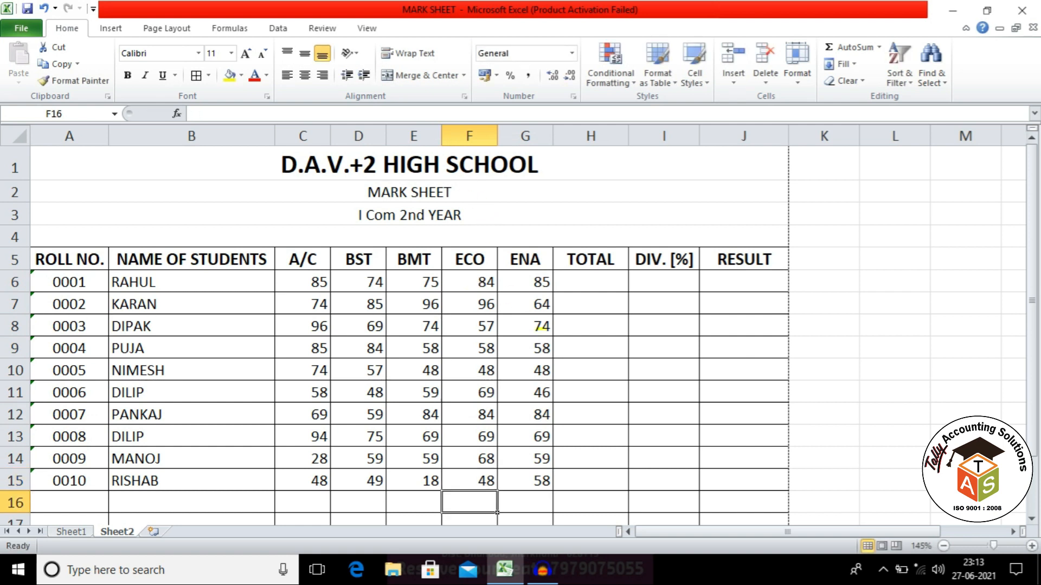
# Calculate the first student's total in H6 with the formula =SUM(C6:G6).
pyautogui.click(575, 280)
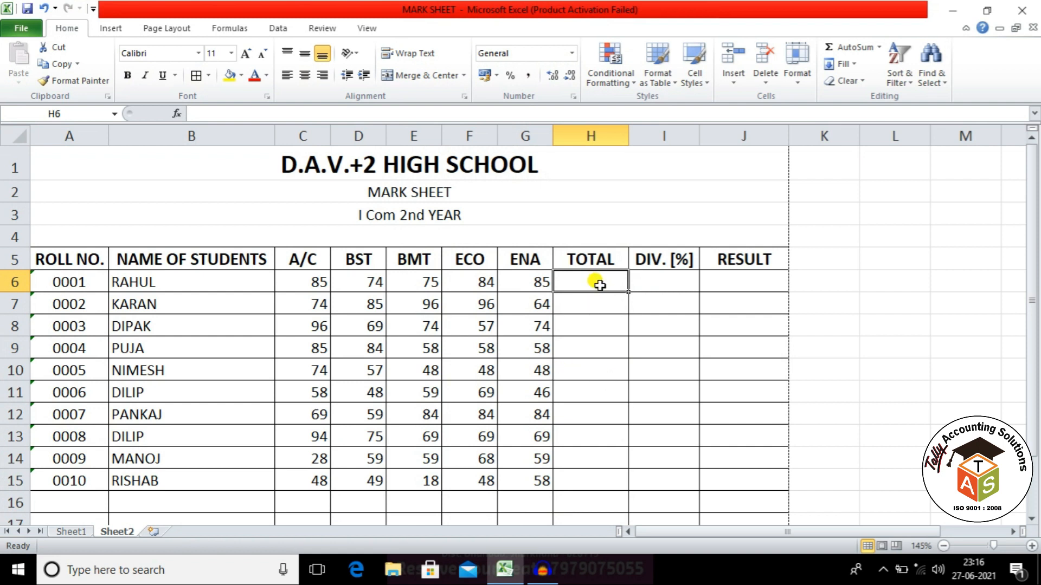
pyautogui.write('=')
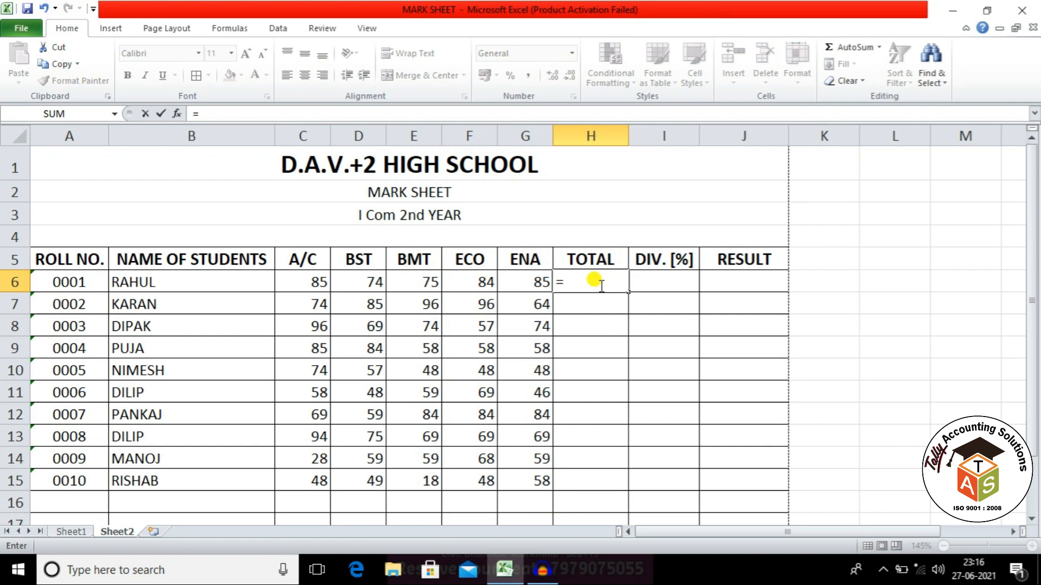
pyautogui.write('SUM')
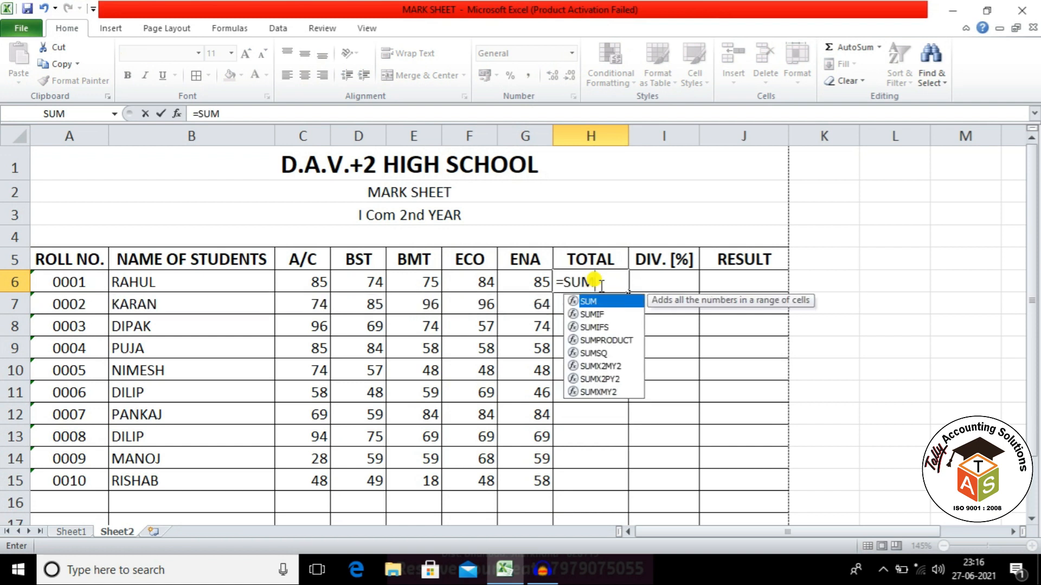
pyautogui.write('(')
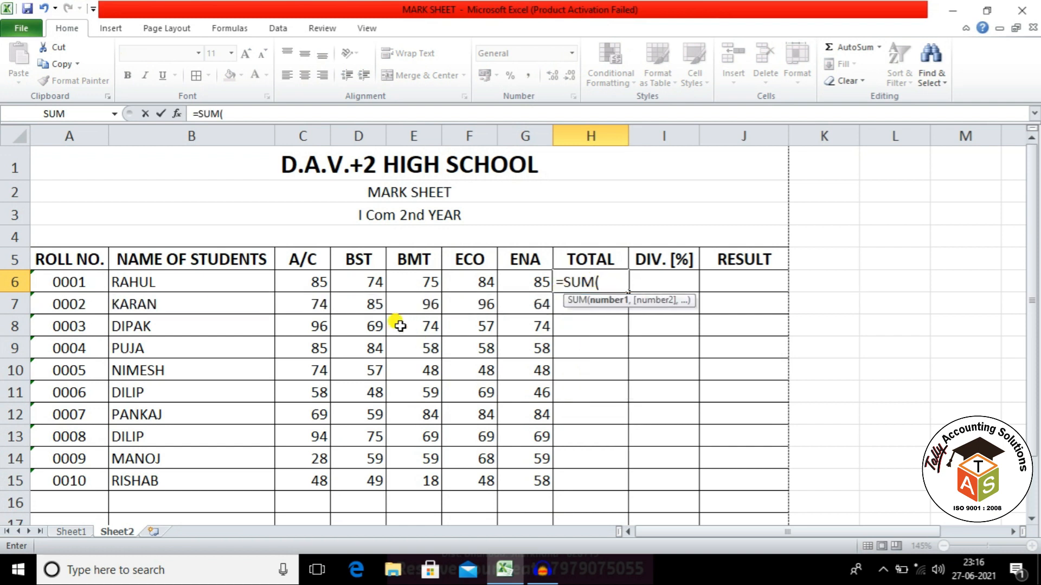
pyautogui.moveTo(297, 282); pyautogui.dragTo(536, 283)
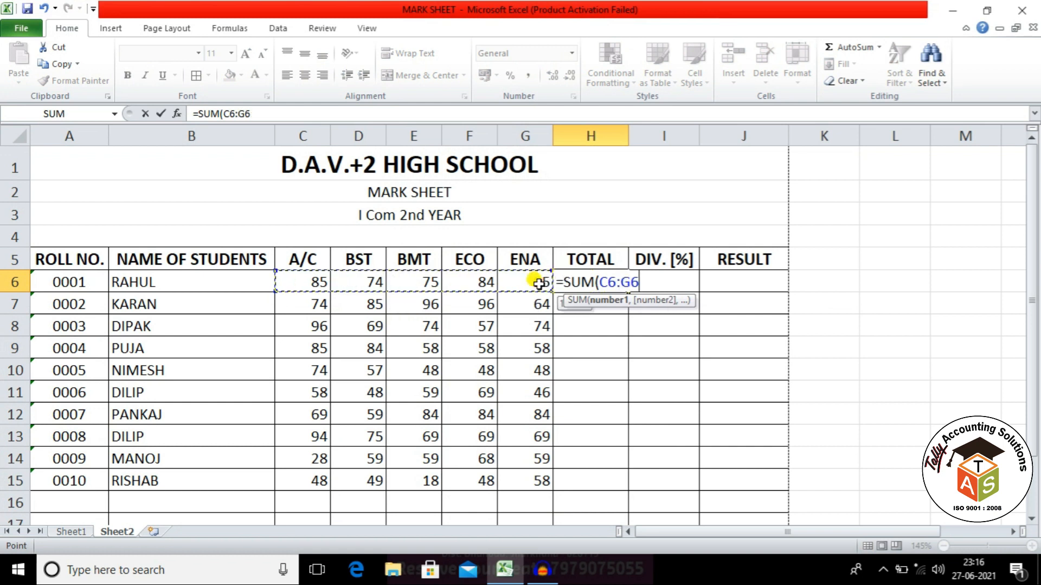
pyautogui.write(')')
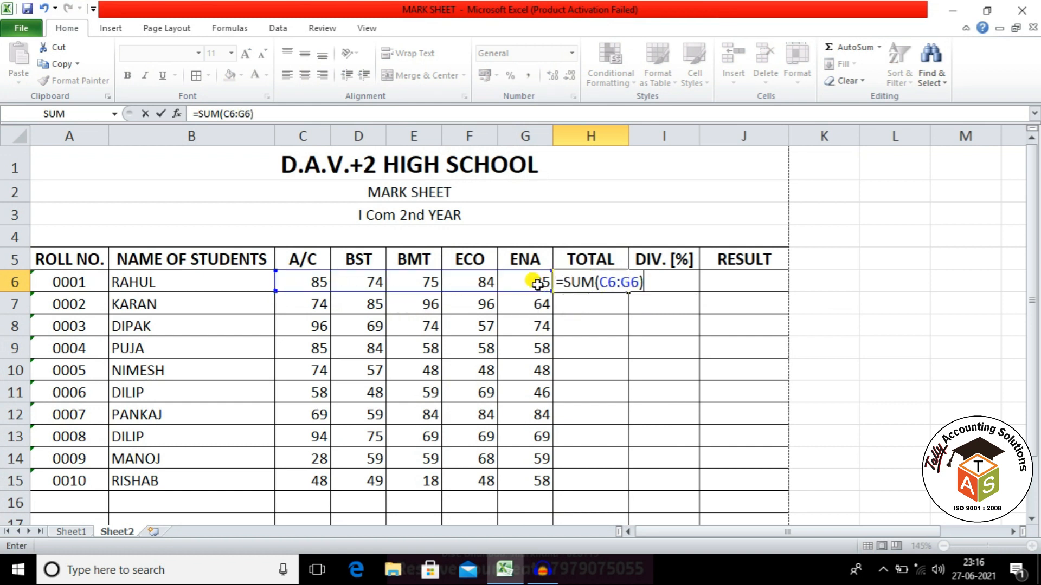
pyautogui.press('Return')
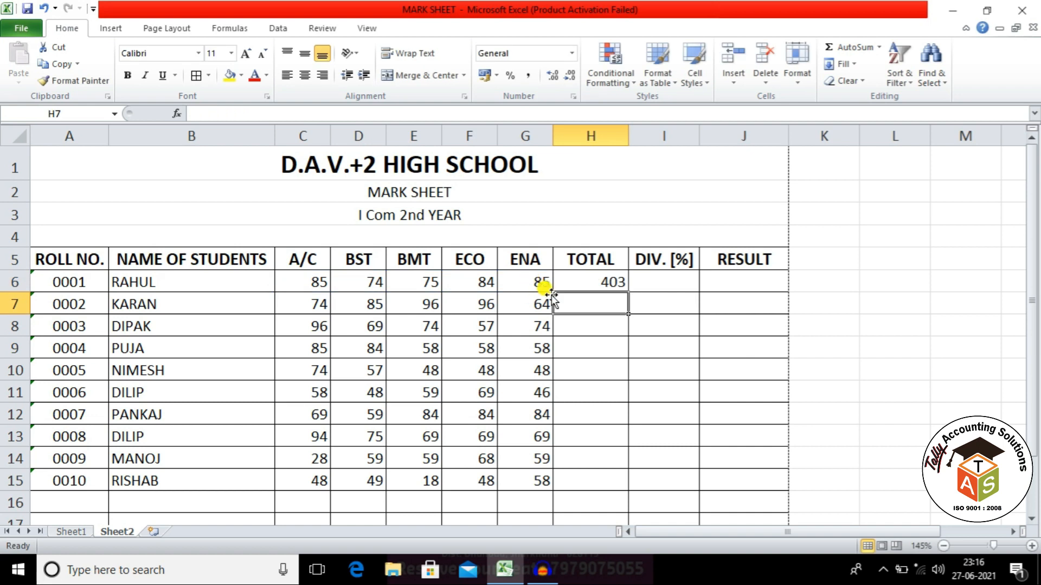
# Sum the second student's marks in H7 with AutoSum, check the total formulas in H6 and H7, and fill the total down to H15.
pyautogui.click(312, 304)
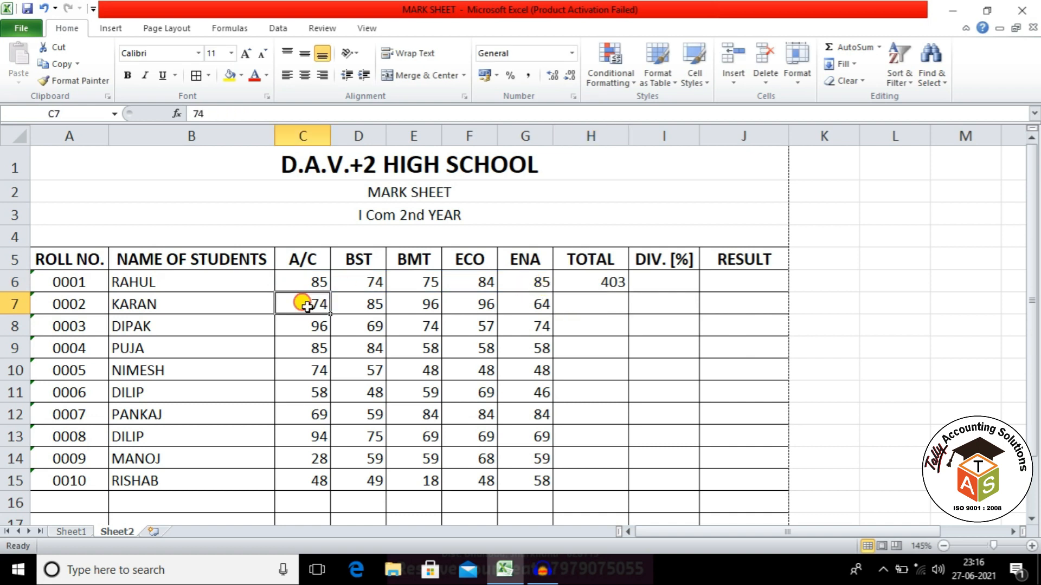
pyautogui.moveTo(312, 304); pyautogui.dragTo(605, 308)
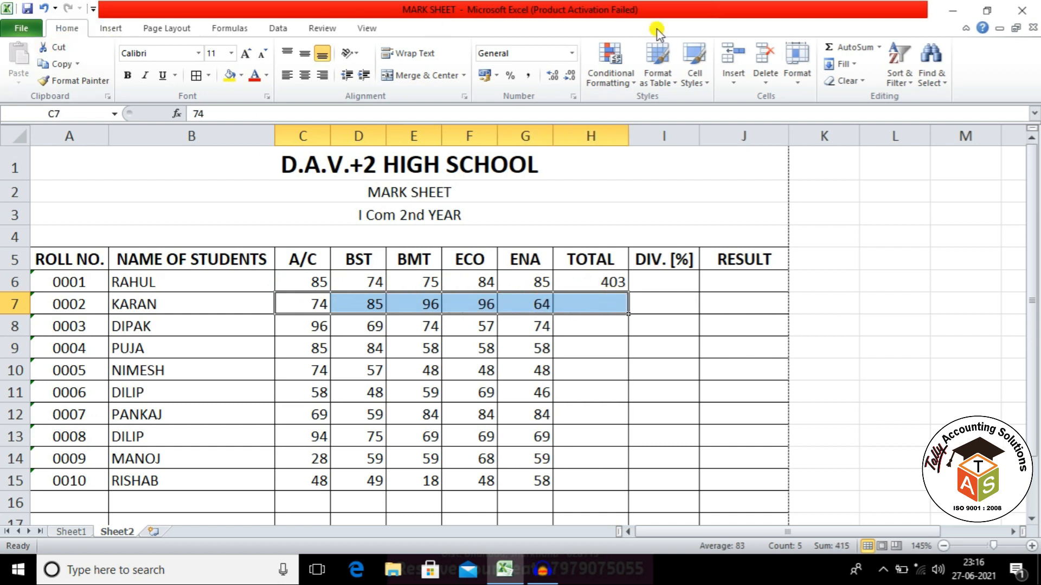
pyautogui.click(854, 52)
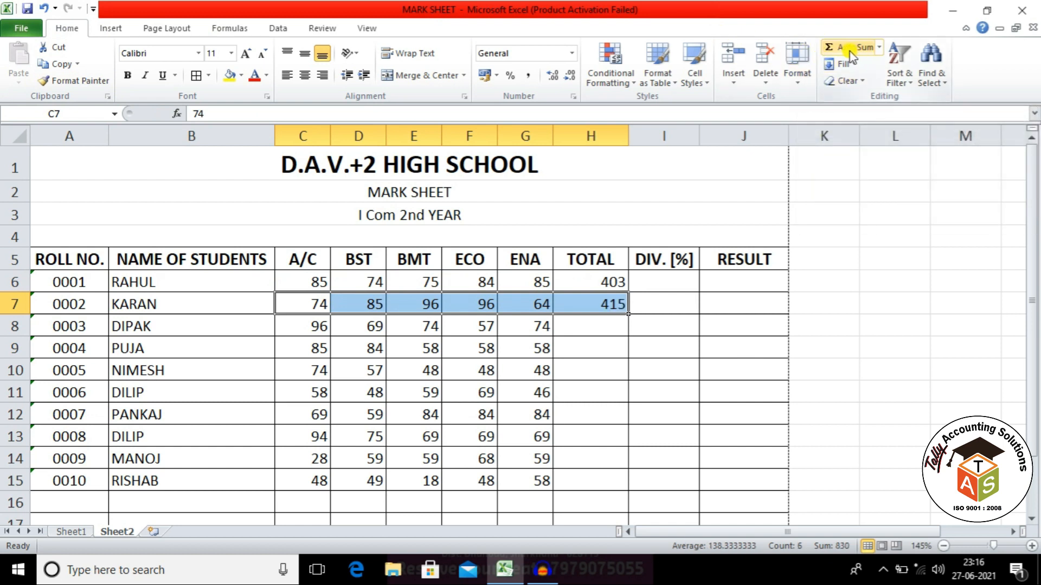
pyautogui.doubleClick(609, 281)
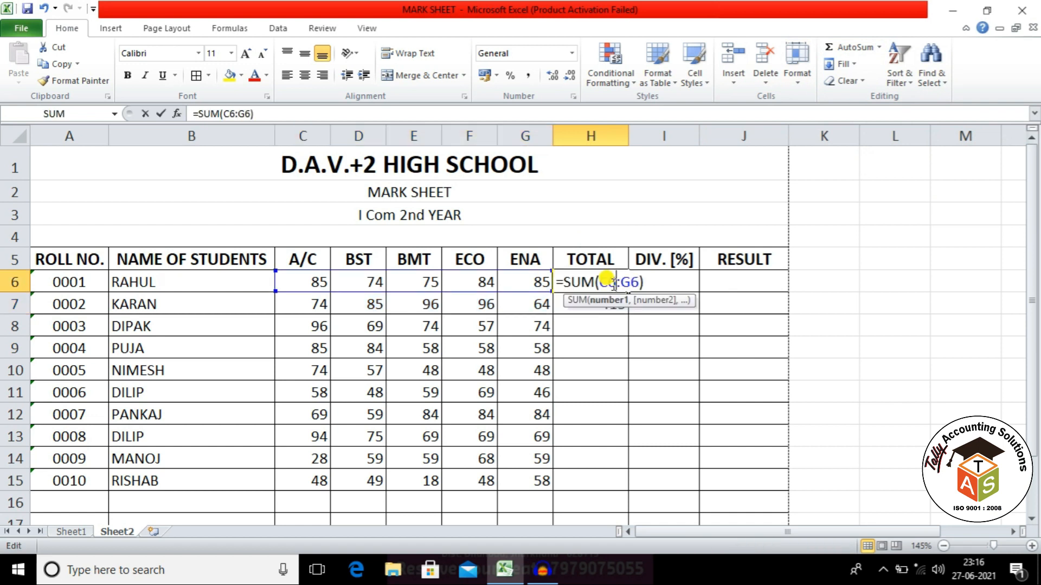
pyautogui.press('Escape')
pyautogui.doubleClick(611, 305)
pyautogui.press('Escape')
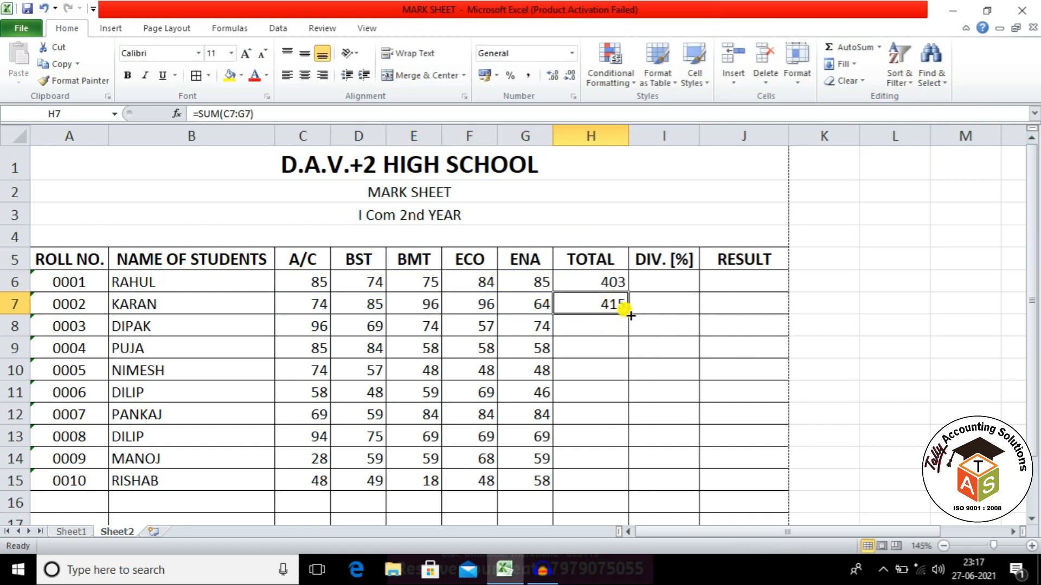
pyautogui.moveTo(629, 315); pyautogui.dragTo(617, 485)
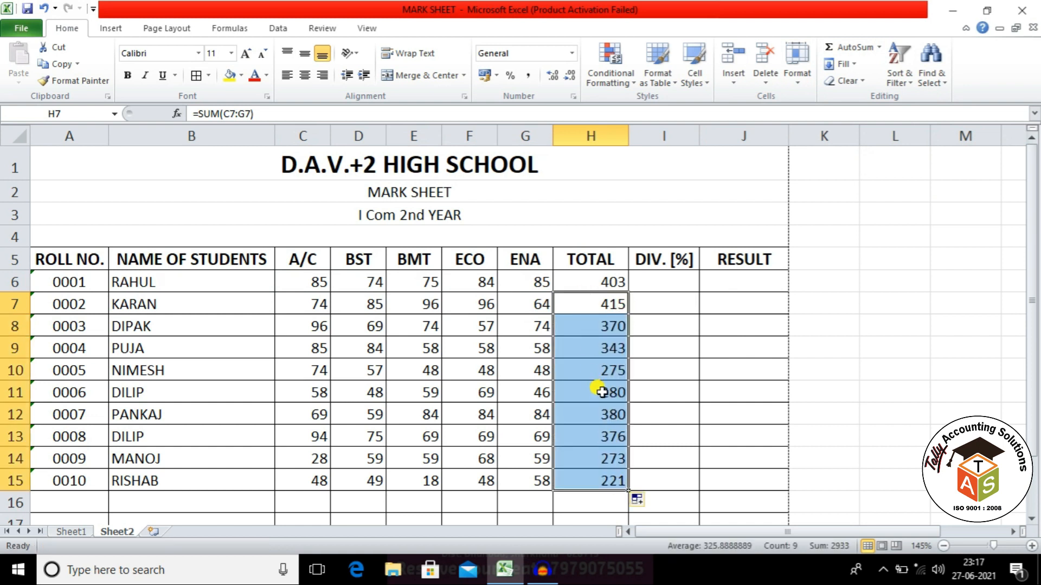
# Insert a new column between TOTAL and DIV. [%].
pyautogui.click(650, 284)
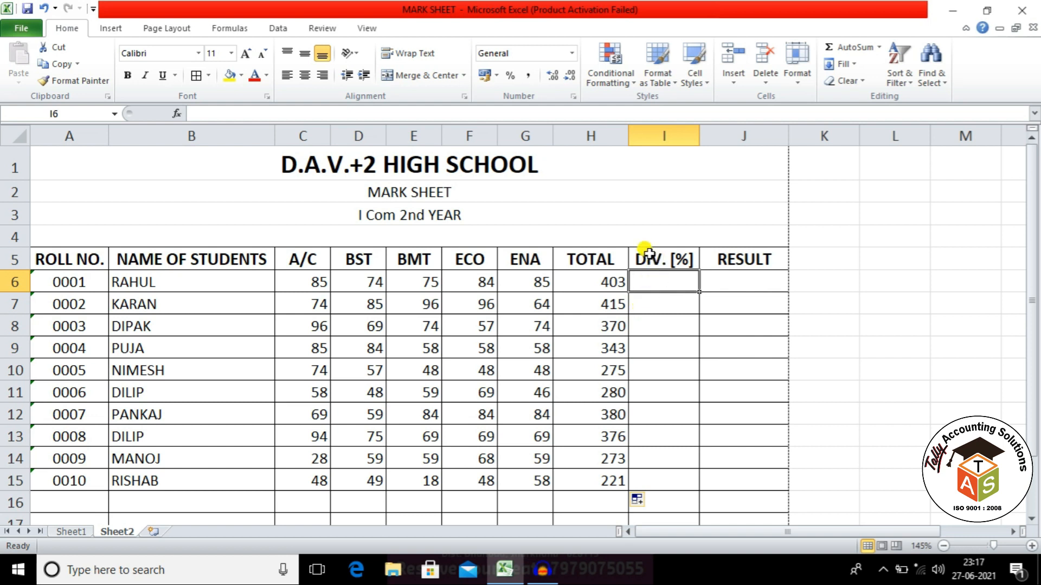
pyautogui.rightClick(660, 136)
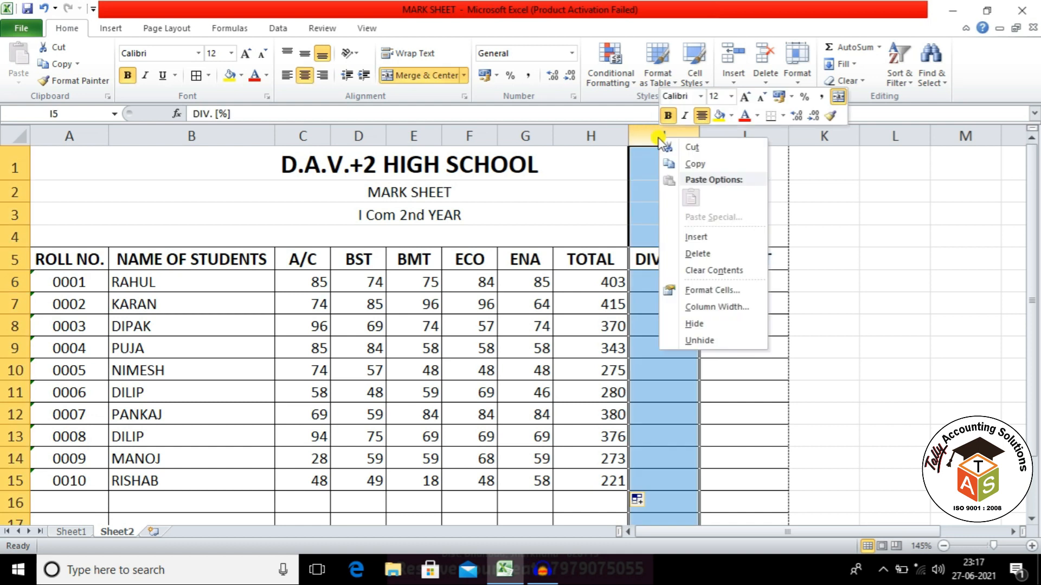
pyautogui.click(681, 238)
pyautogui.click(660, 262)
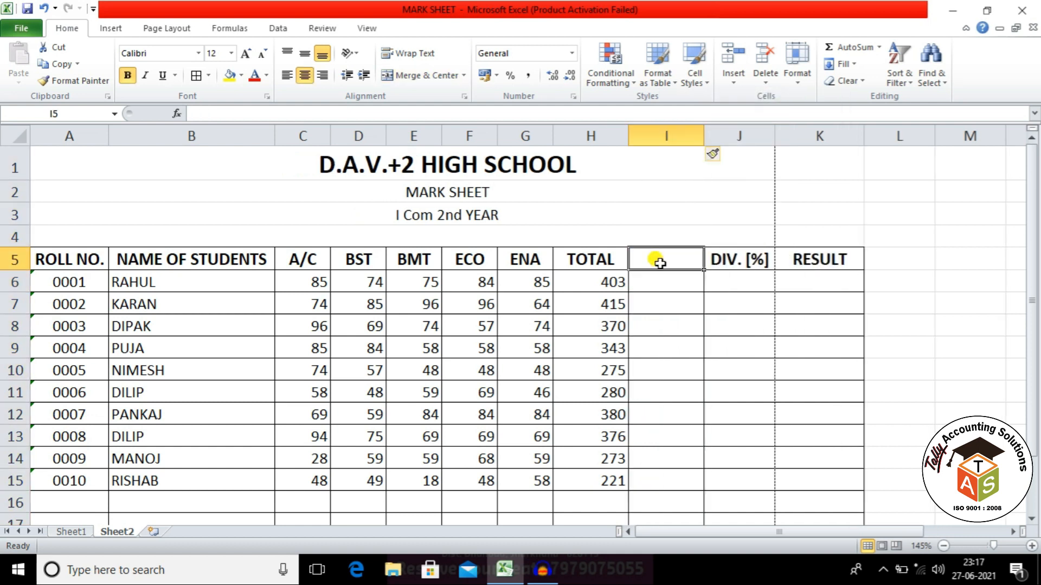
pyautogui.write('AV')
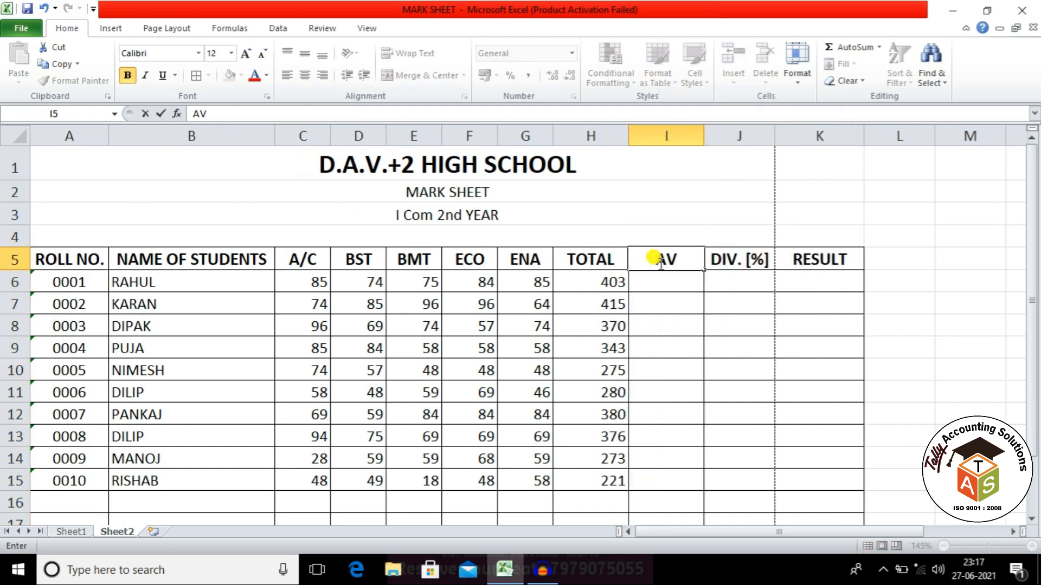
pyautogui.press('Escape')
# Change the DIV. [%] heading in J5 to DIVISION.
pyautogui.press('Right')
pyautogui.press('F2')
pyautogui.press('BackSpace')
pyautogui.press('BackSpace')
pyautogui.press('BackSpace')
pyautogui.press('BackSpace')
pyautogui.press('BackSpace')
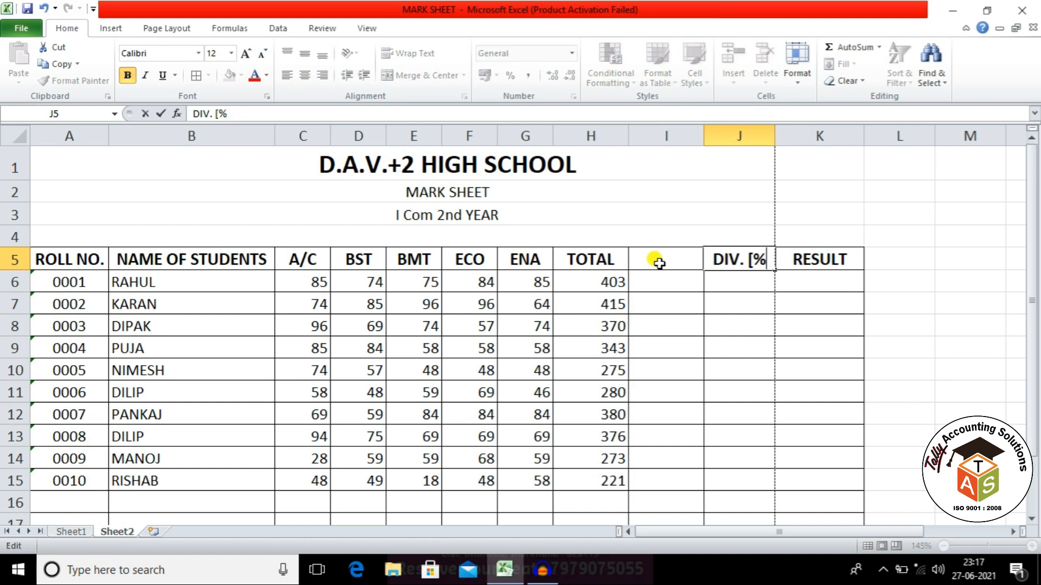
pyautogui.write('ISION')
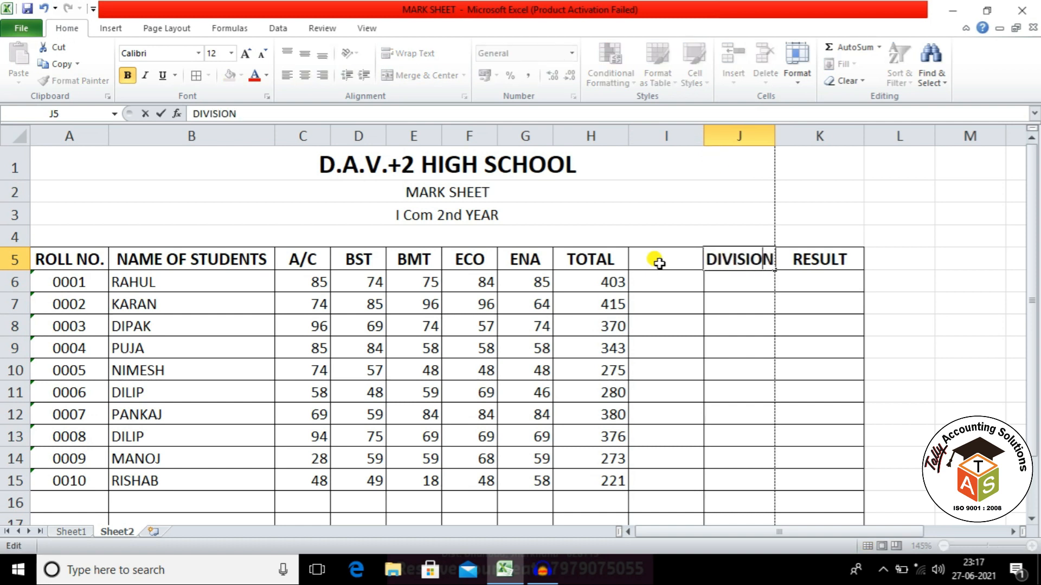
pyautogui.press('Return')
# Head the new column AVG. [%] in I5.
pyautogui.click(660, 263)
pyautogui.write('AVG')
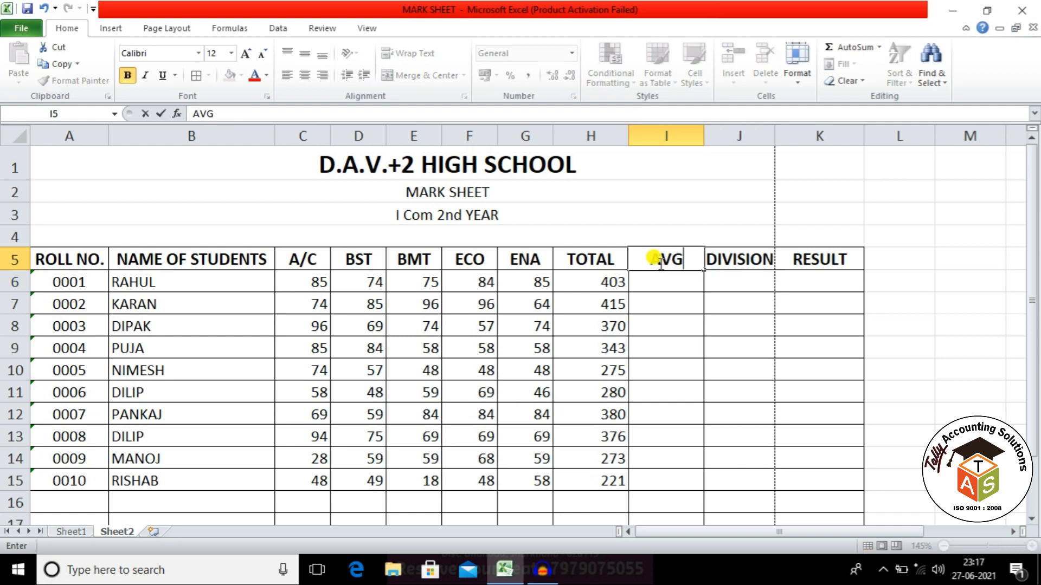
pyautogui.write('. [%]')
pyautogui.press('Return')
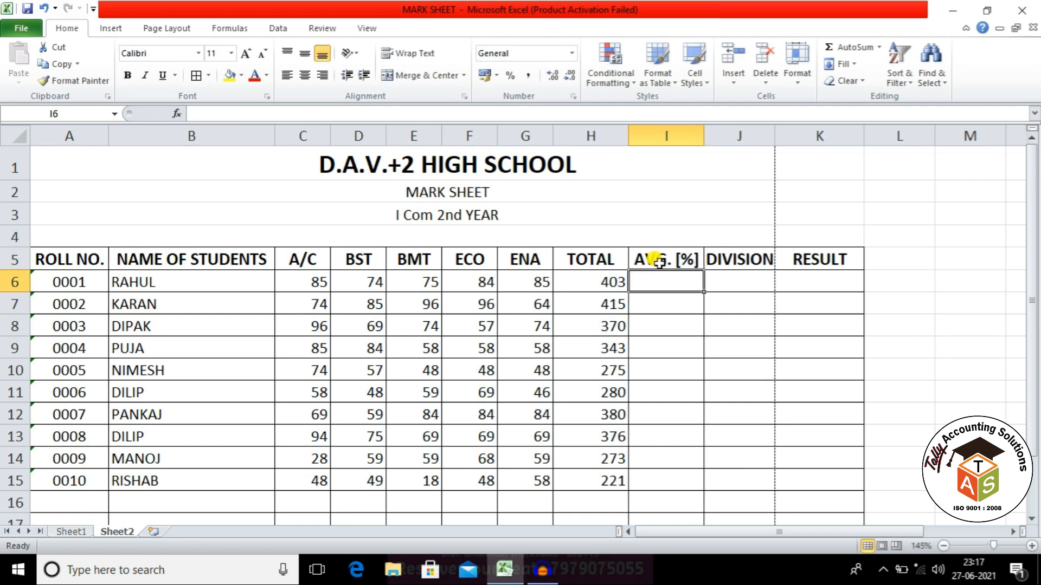
# Calculate the first student's average in I6 with =H6/5 and fill the formula down to I15.
pyautogui.write('=')
pyautogui.press('Left')
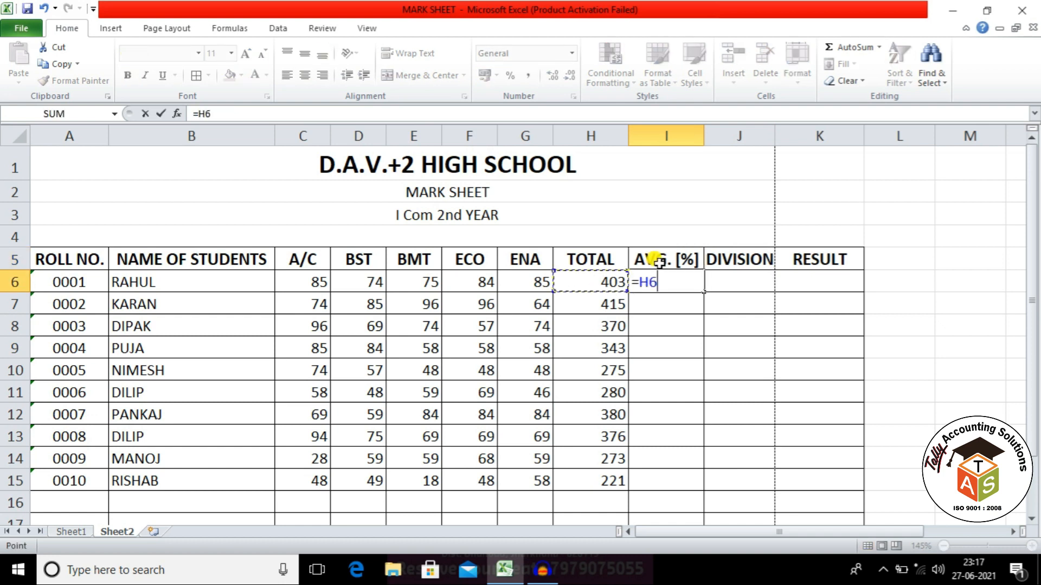
pyautogui.write('/5')
pyautogui.press('Return')
pyautogui.click(667, 283)
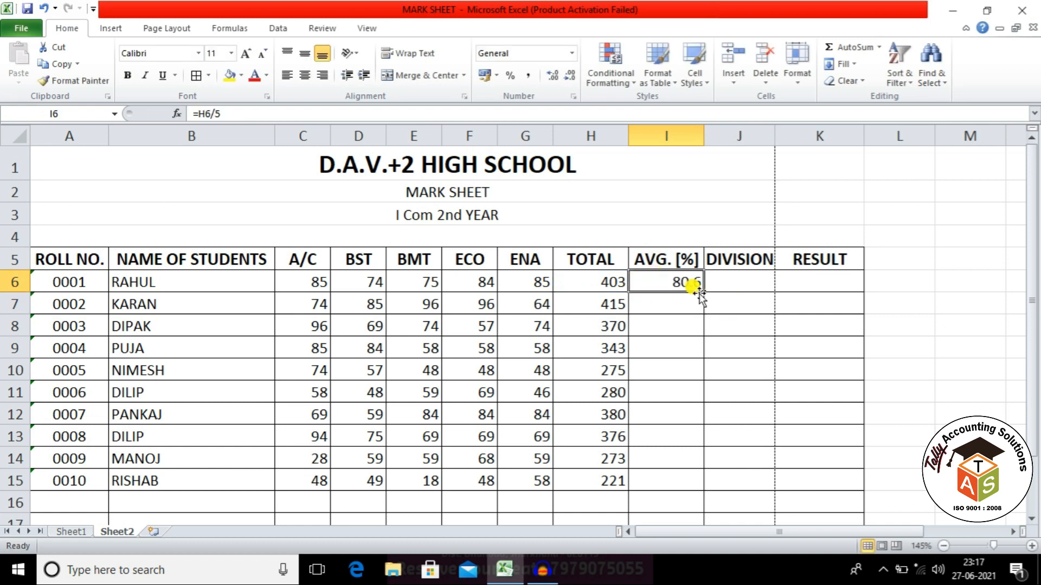
pyautogui.moveTo(703, 291); pyautogui.dragTo(675, 480)
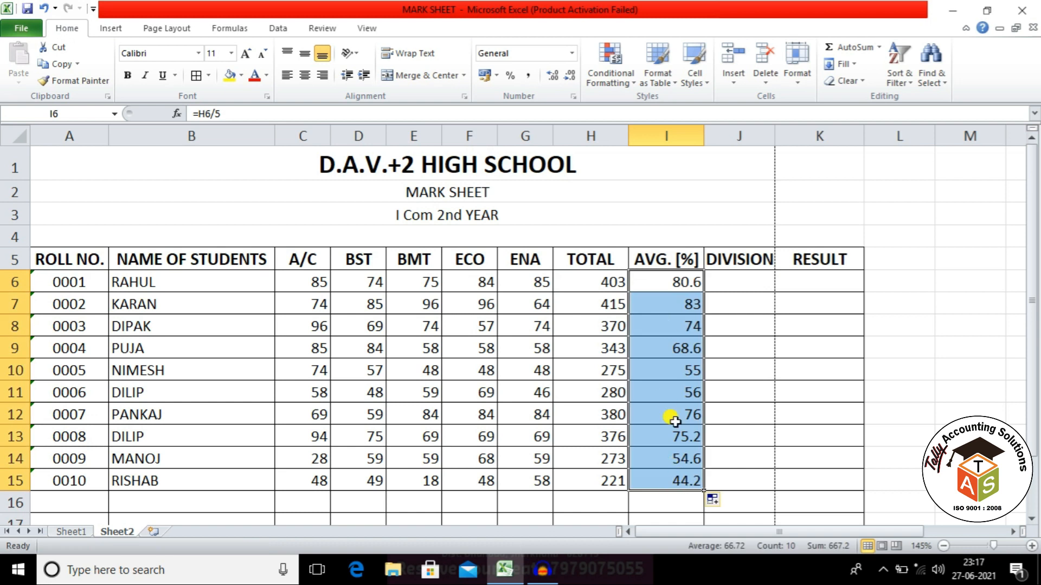
# Format the averages in I6:I15 as numbers with one decimal place.
pyautogui.click(573, 54)
pyautogui.click(534, 108)
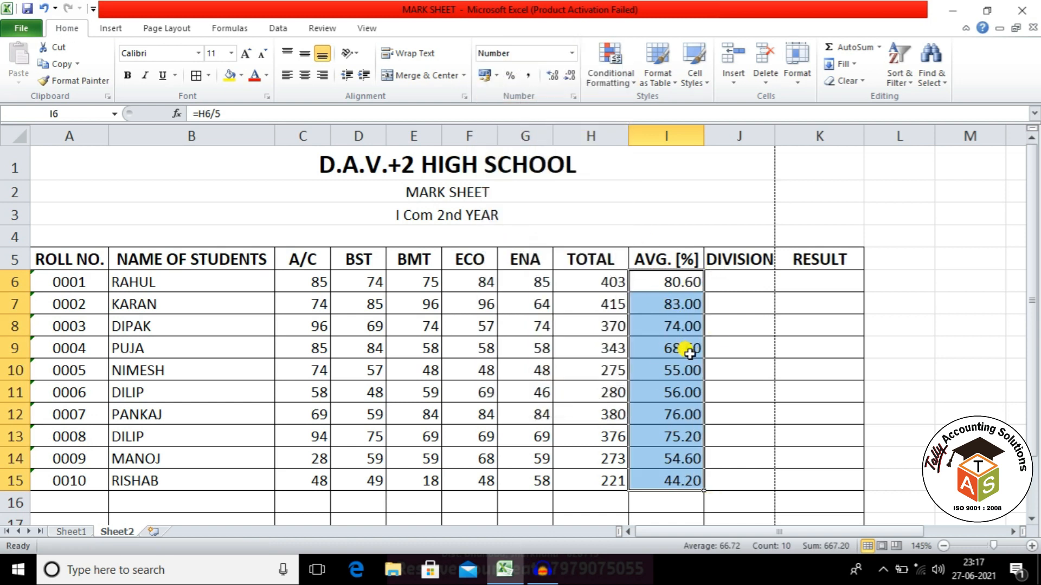
pyautogui.click(569, 78)
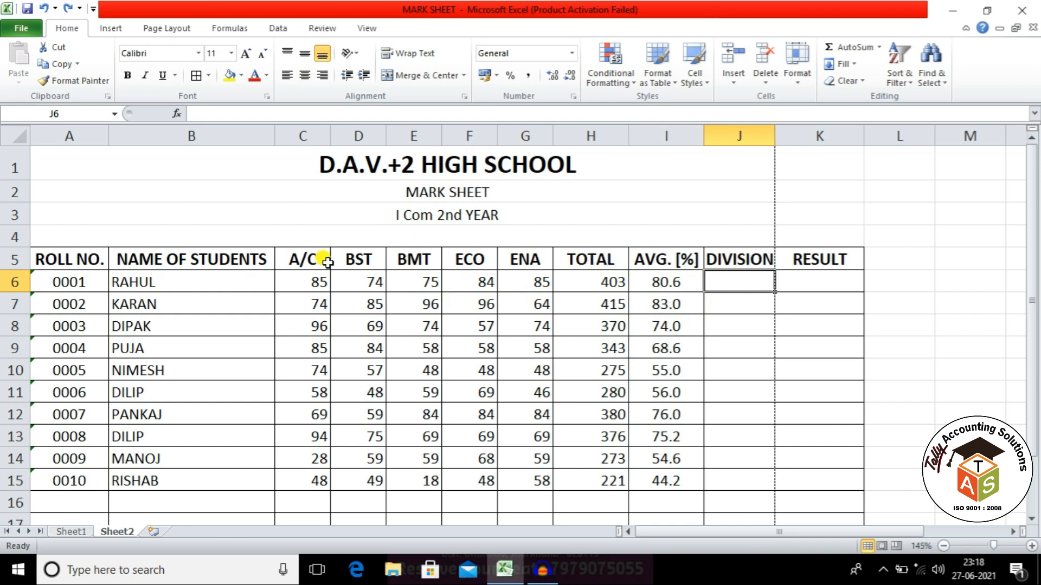
pyautogui.click(307, 260)
pyautogui.click(362, 257)
pyautogui.click(413, 258)
pyautogui.click(470, 259)
pyautogui.click(529, 260)
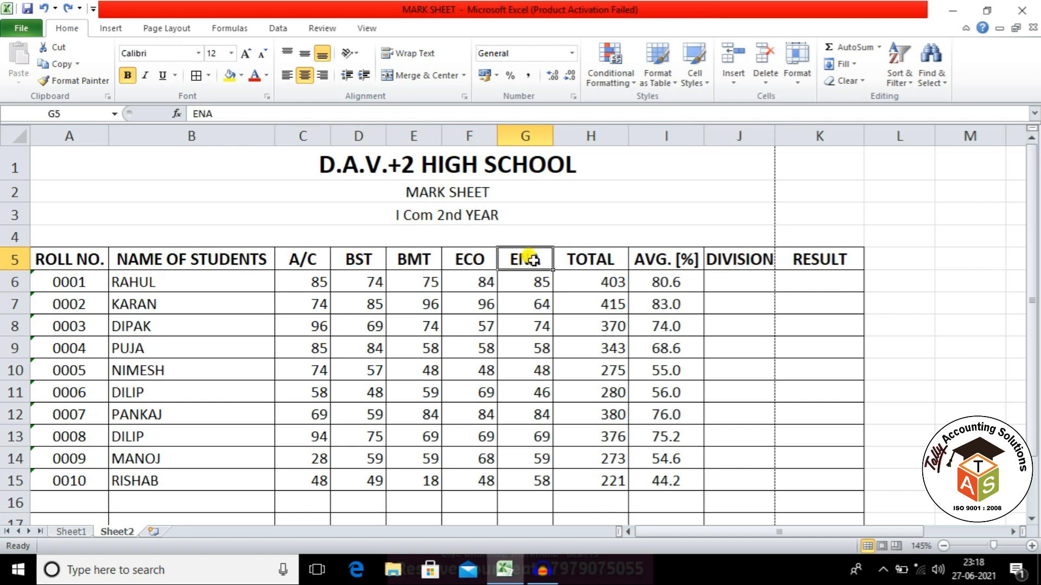
# Insert five new columns between ENA and TOTAL.
pyautogui.click(590, 136)
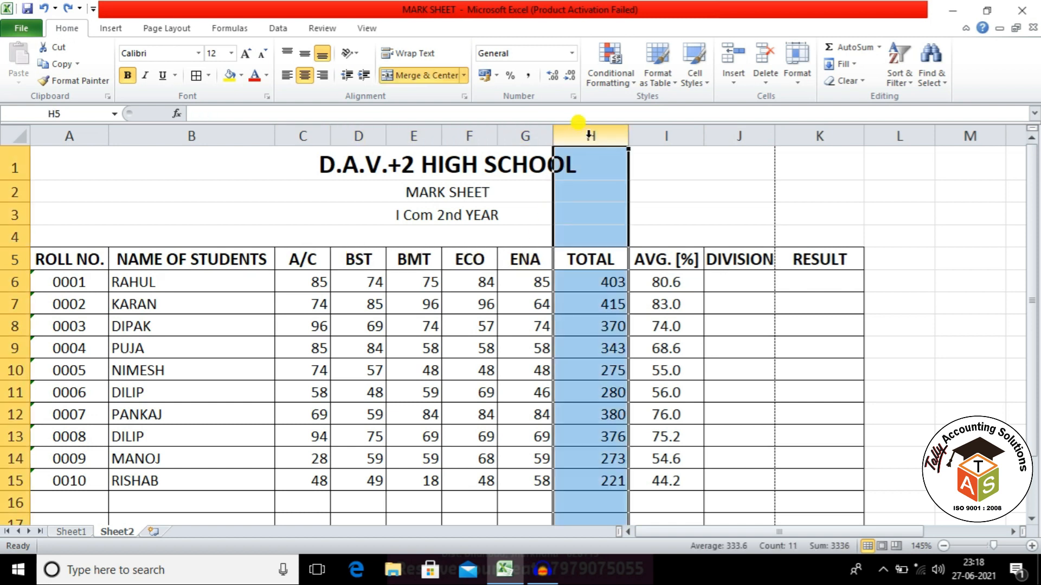
pyautogui.moveTo(590, 136); pyautogui.dragTo(897, 130)
pyautogui.rightClick(603, 134)
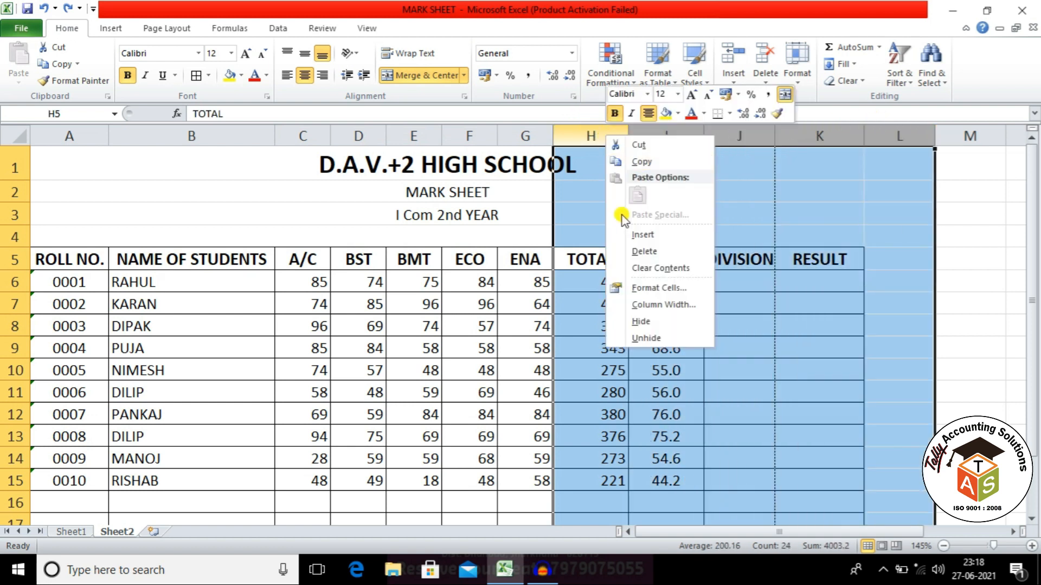
pyautogui.click(640, 235)
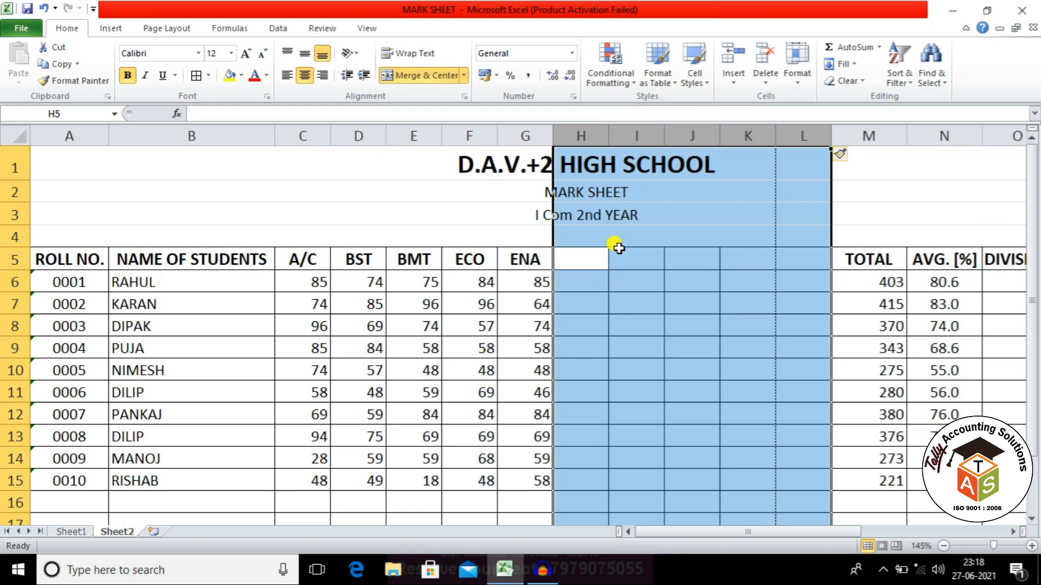
# Copy the five subject headings from C5:G5 into the new columns at H5:L5.
pyautogui.click(616, 260)
pyautogui.moveTo(697, 262); pyautogui.dragTo(802, 260)
pyautogui.moveTo(325, 259); pyautogui.dragTo(508, 263)
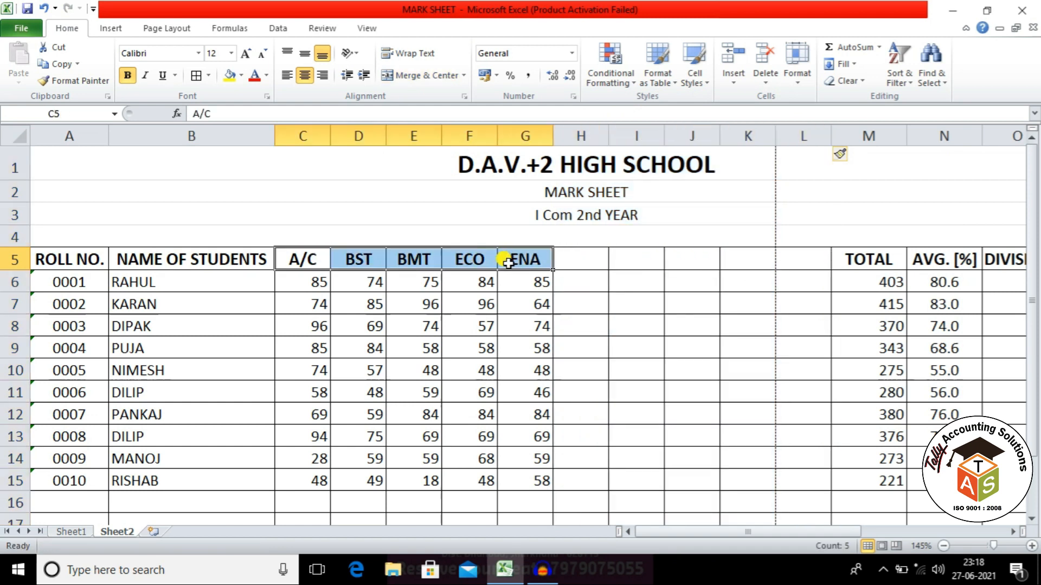
pyautogui.hotkey('ctrl', 'c')
pyautogui.click(577, 253)
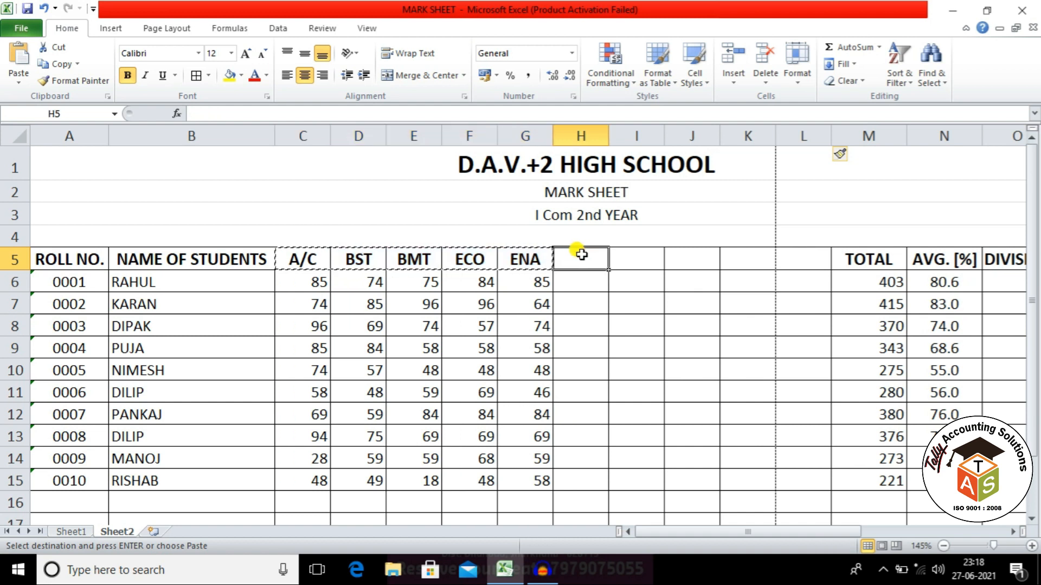
pyautogui.hotkey('ctrl', 'v')
# Insert one more column before the existing TOTAL column and enter the heading TOTAL in M5.
pyautogui.click(858, 133)
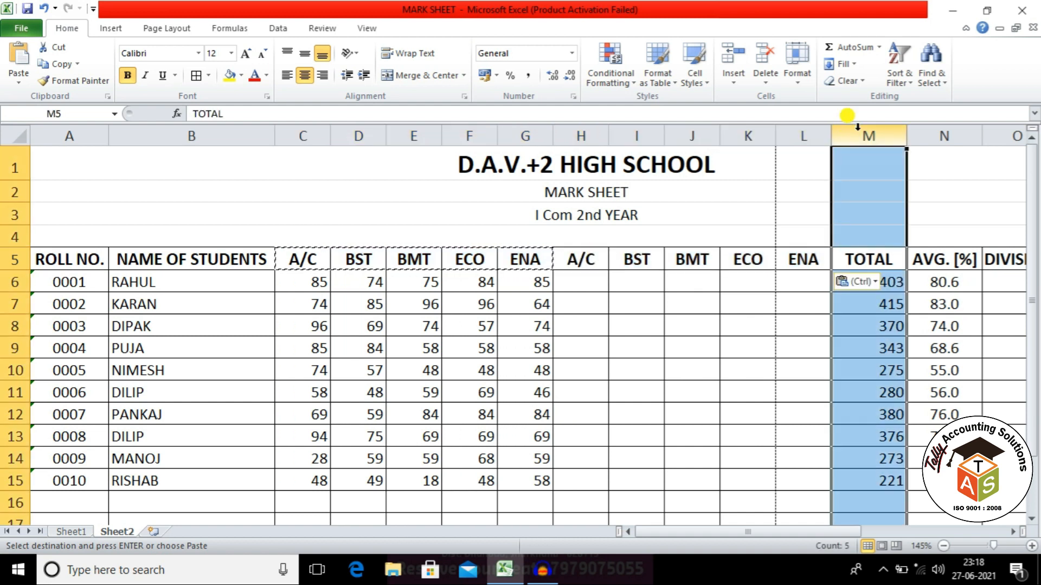
pyautogui.rightClick(857, 129)
pyautogui.click(874, 227)
pyautogui.click(871, 255)
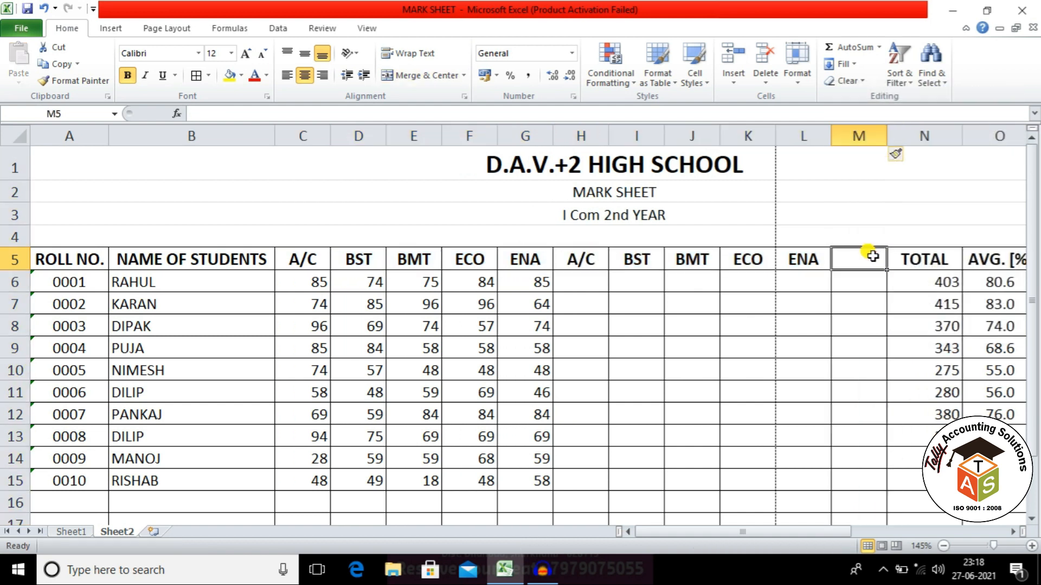
pyautogui.write('TOAL')
pyautogui.press('BackSpace')
pyautogui.press('BackSpace')
pyautogui.write('TAL')
pyautogui.press('Return')
# Enter the A/C pass-check formula =IF(C6>=33,1,0) in H6 for the first student.
pyautogui.press('Left')
pyautogui.press('Left')
pyautogui.press('Left')
pyautogui.press('Left')
pyautogui.press('Left')
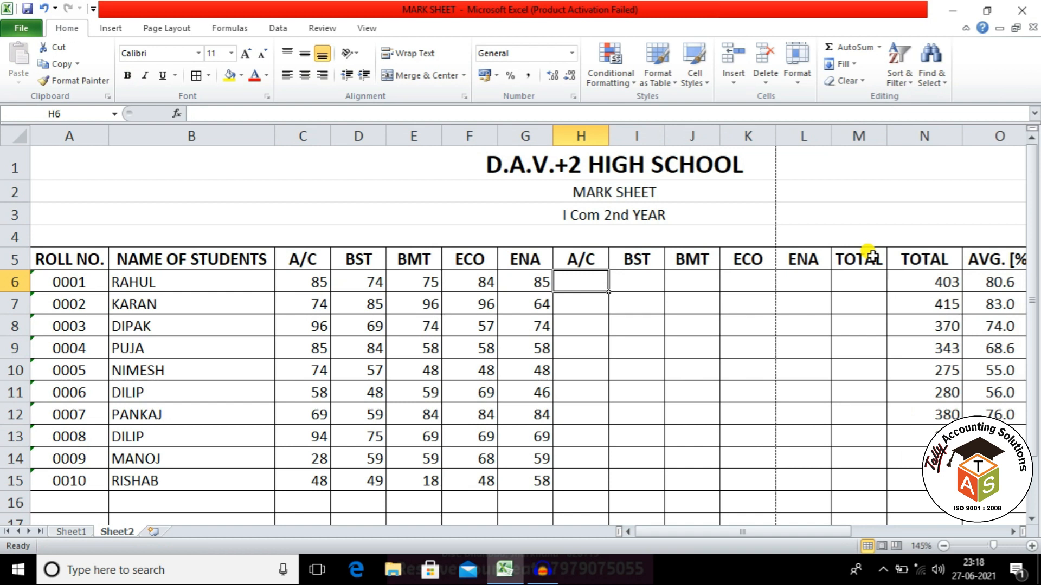
pyautogui.write('=')
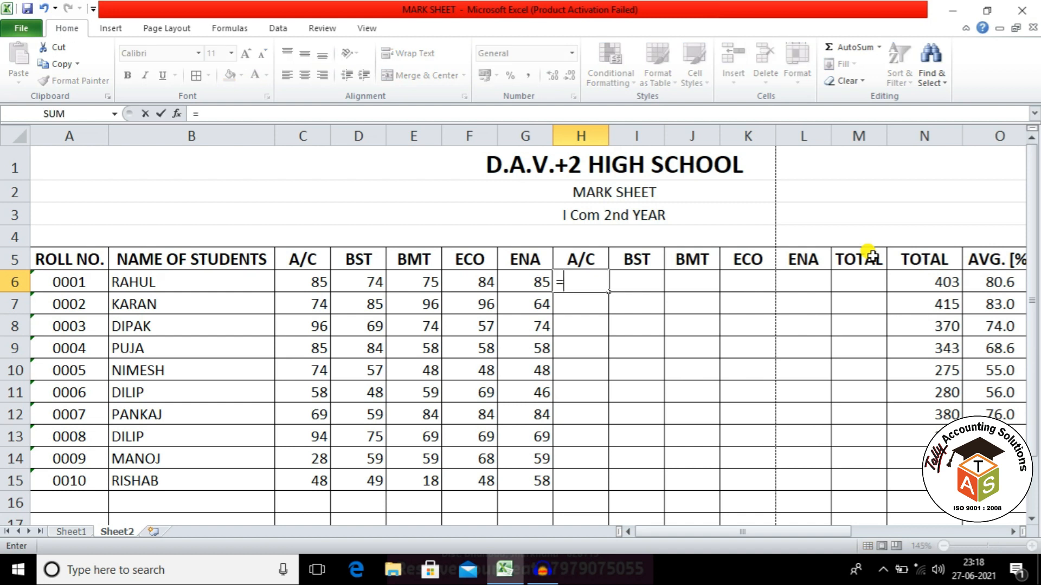
pyautogui.write('I')
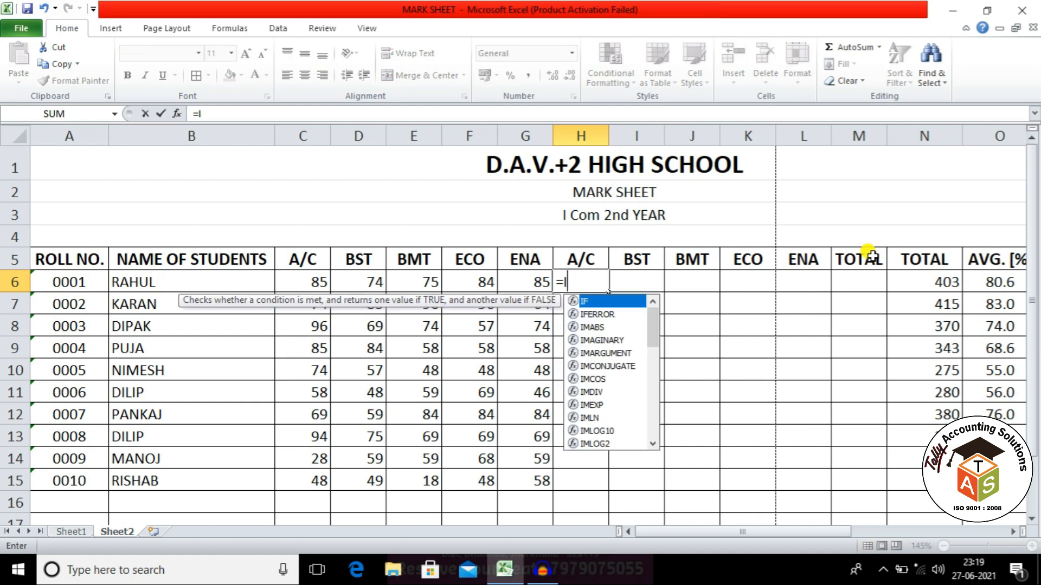
pyautogui.write('F(')
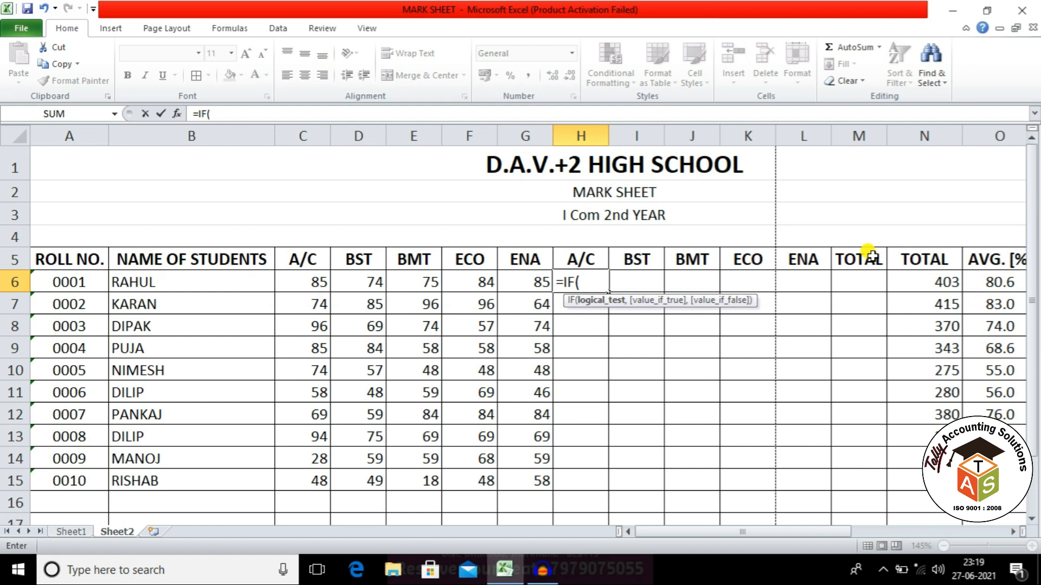
pyautogui.click(304, 275)
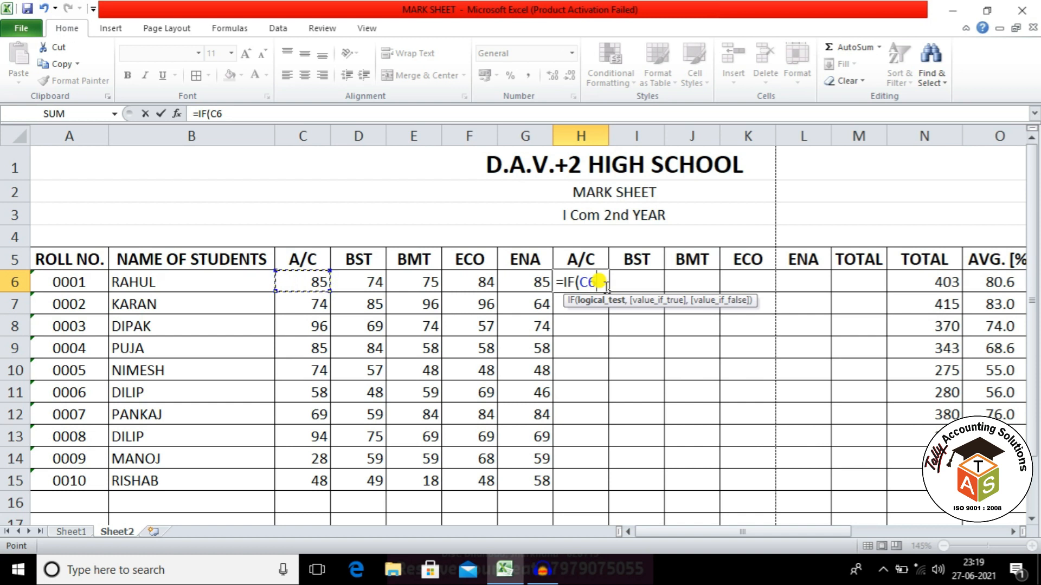
pyautogui.write('>')
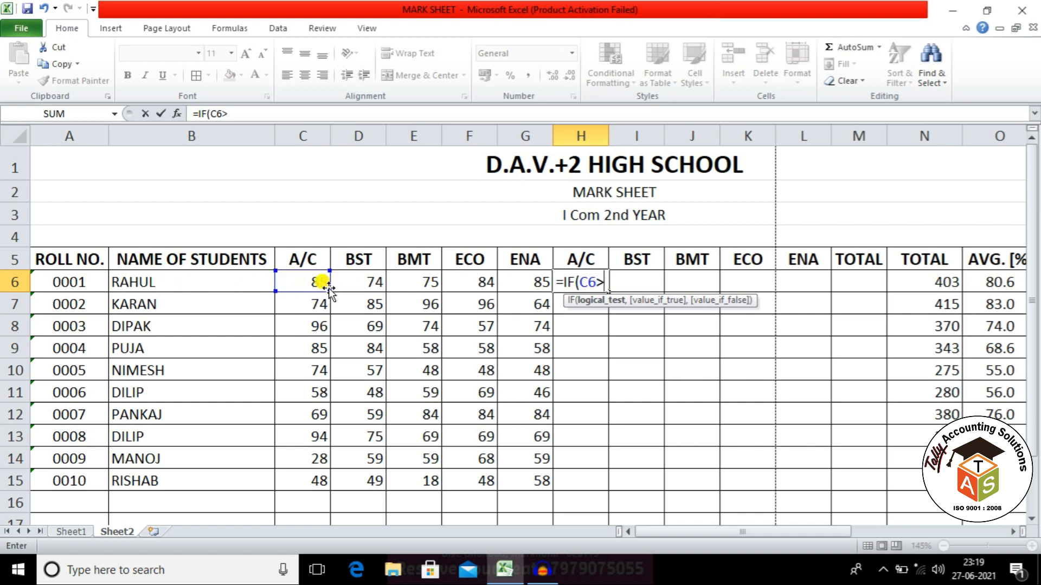
pyautogui.write('=33,1,')
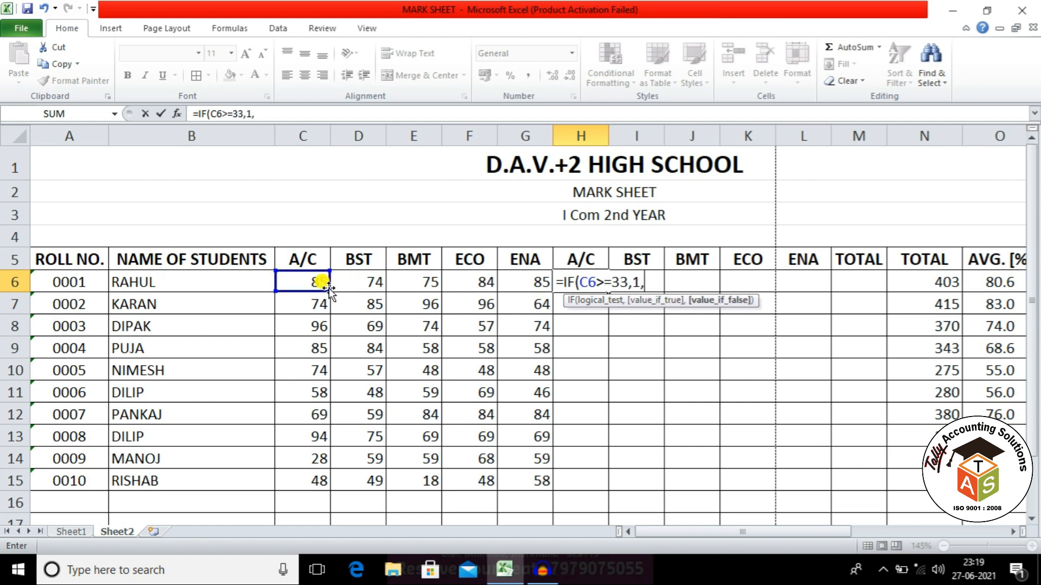
pyautogui.write('0)')
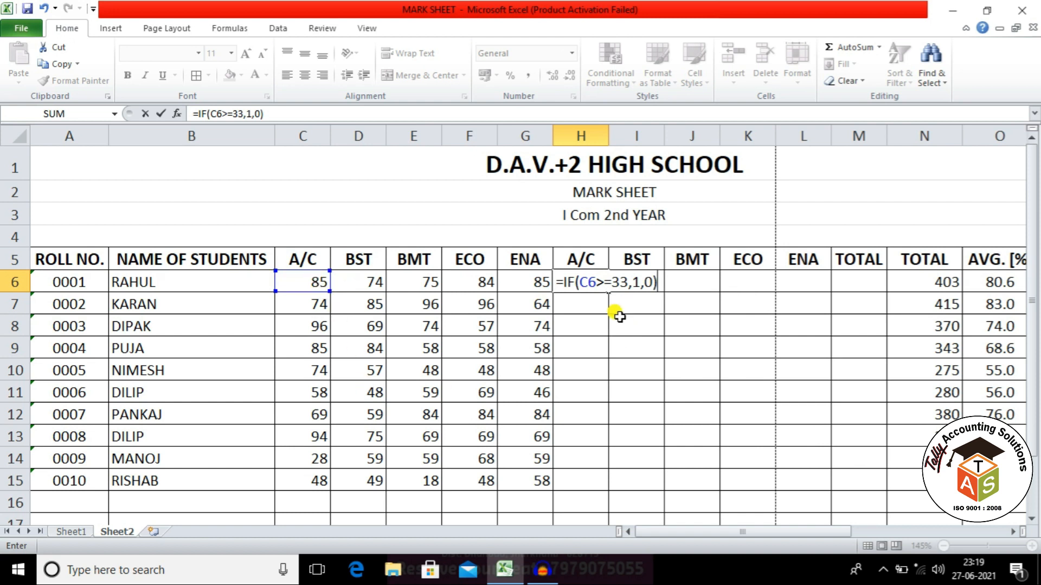
pyautogui.click(561, 276)
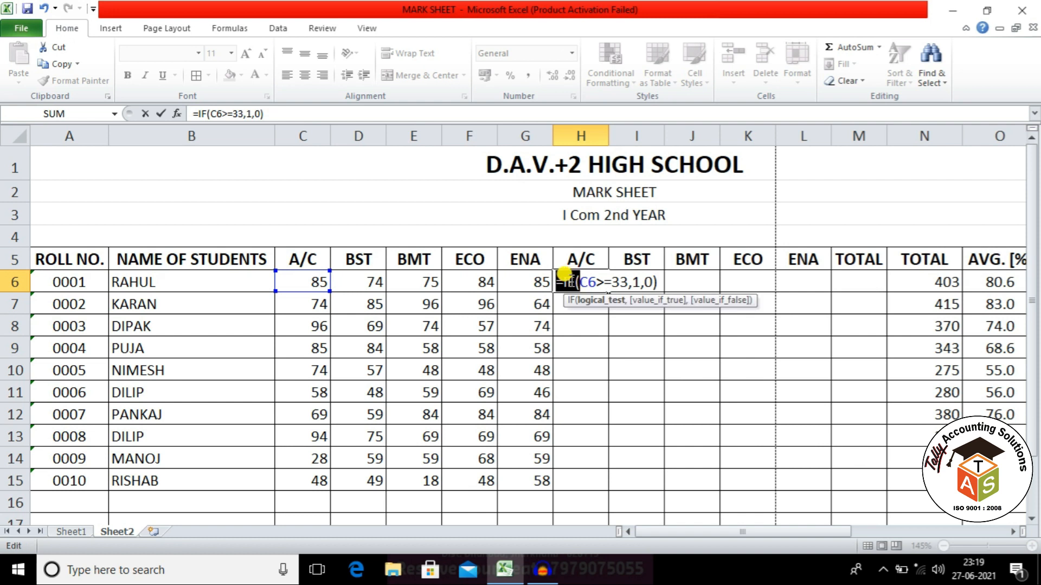
pyautogui.moveTo(563, 273); pyautogui.dragTo(576, 275)
pyautogui.click(575, 275)
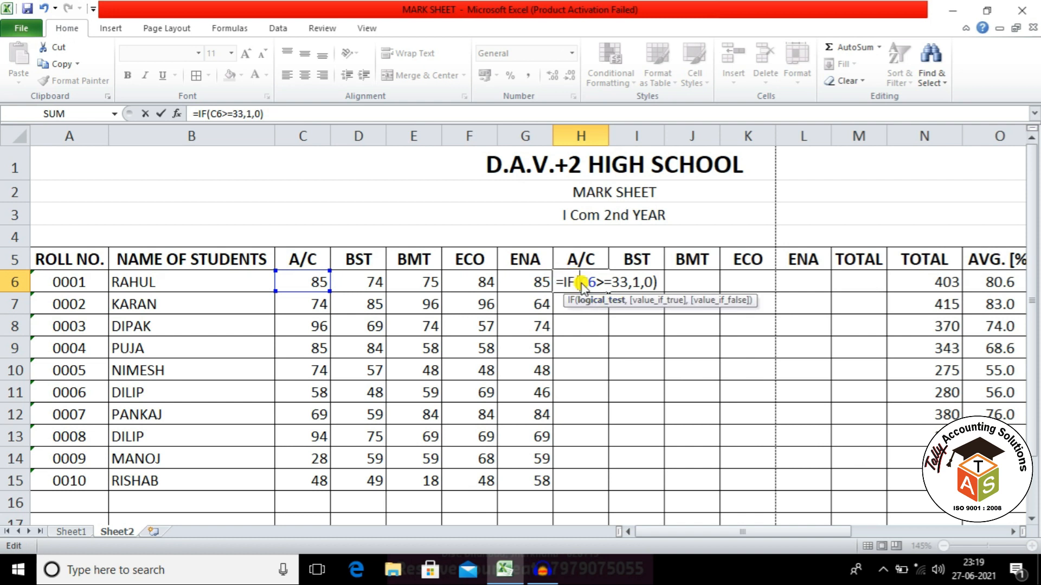
pyautogui.moveTo(577, 276); pyautogui.dragTo(628, 277)
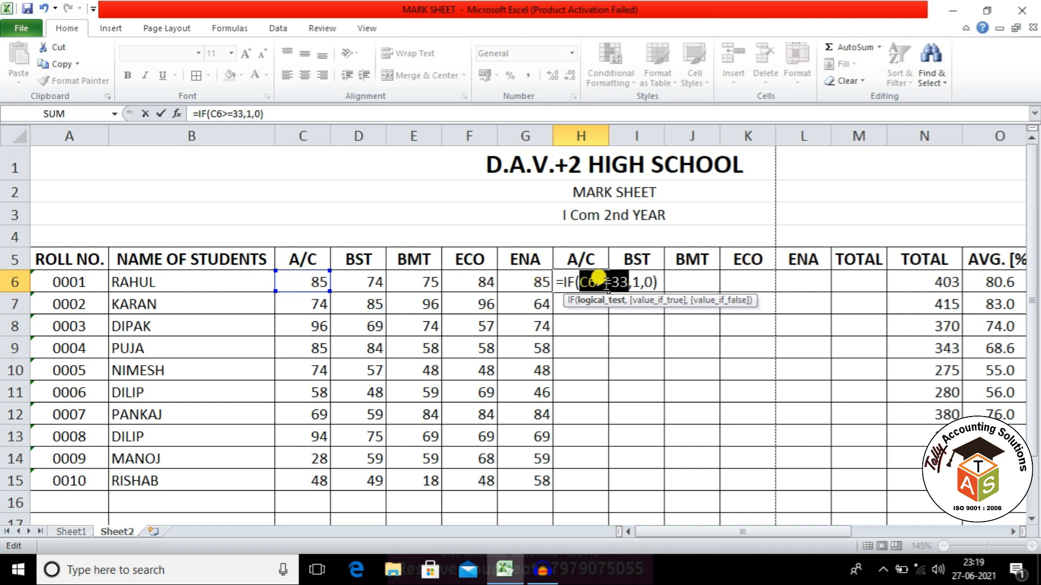
pyautogui.click(638, 281)
pyautogui.doubleClick(634, 281)
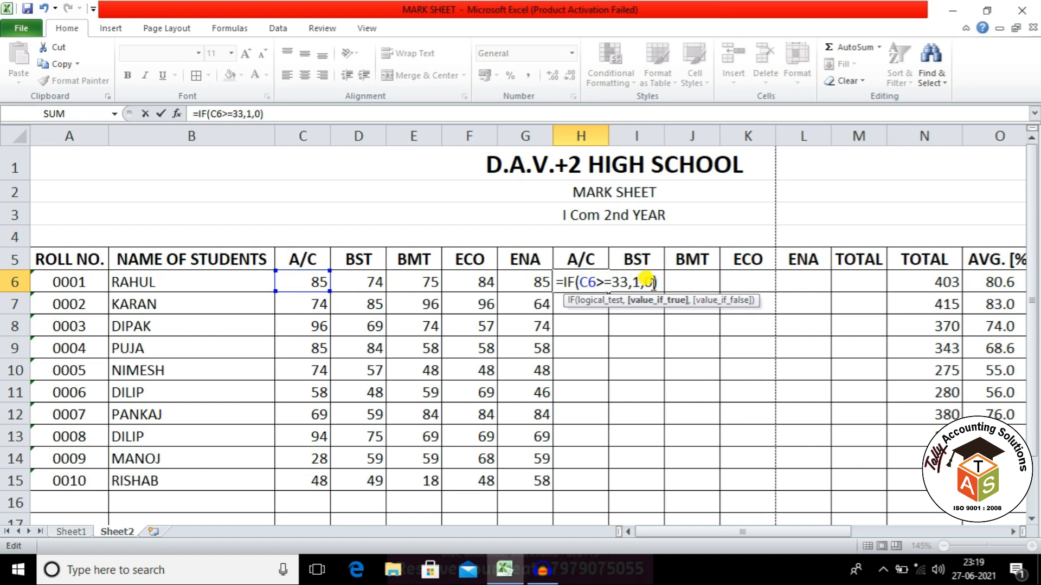
pyautogui.click(658, 281)
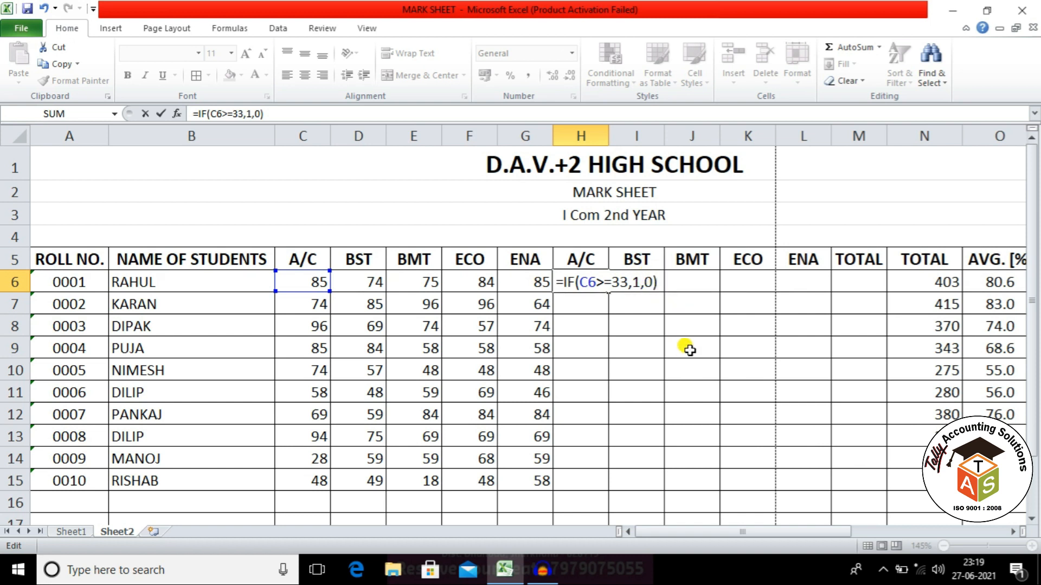
pyautogui.press('Return')
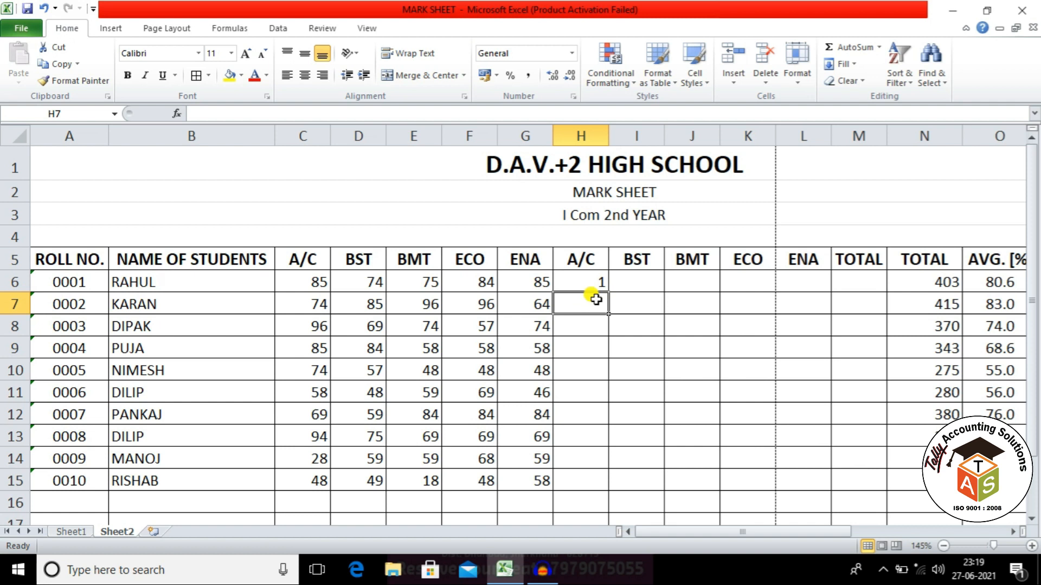
# Test the pass check by changing the A/C mark in C6 to 15, and undo the change.
pyautogui.click(583, 281)
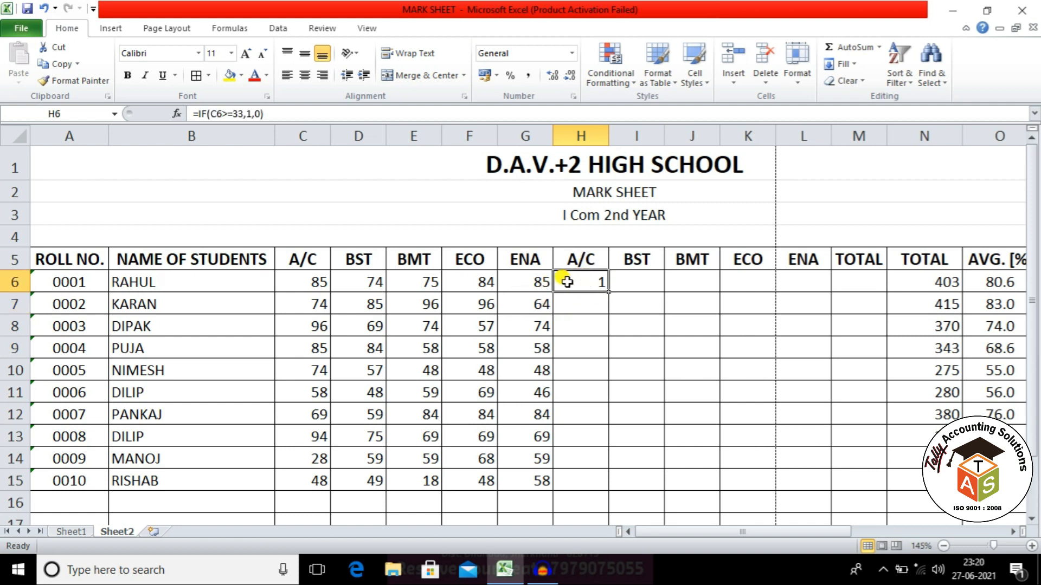
pyautogui.click(307, 279)
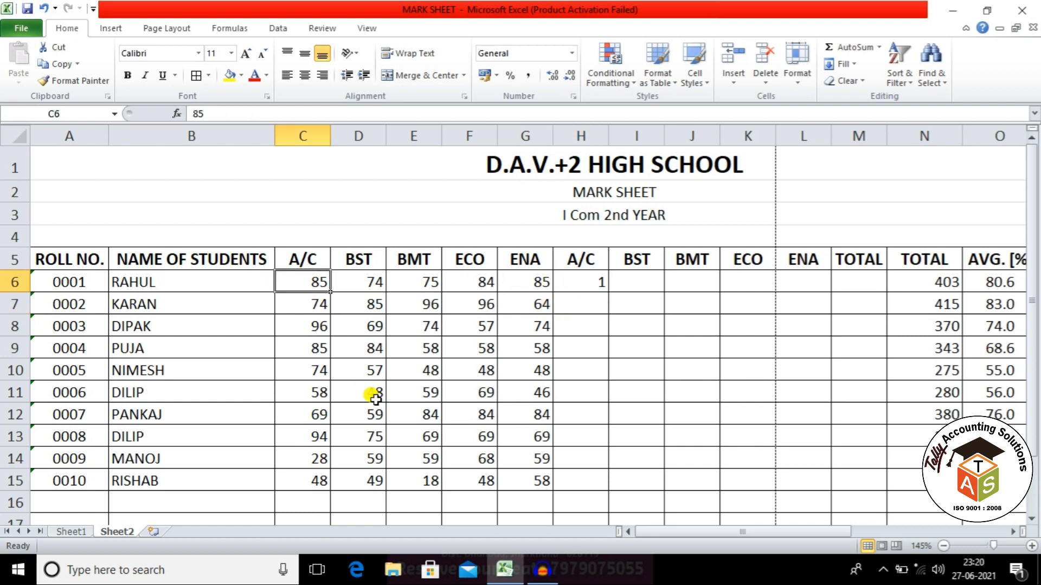
pyautogui.write('1')
pyautogui.press('Return')
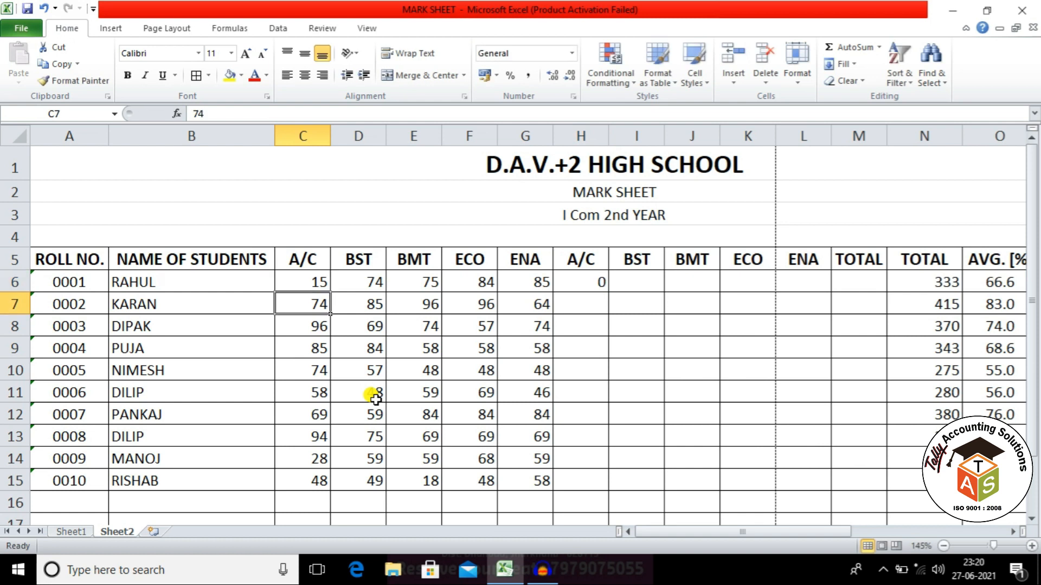
pyautogui.hotkey('ctrl', 'z')
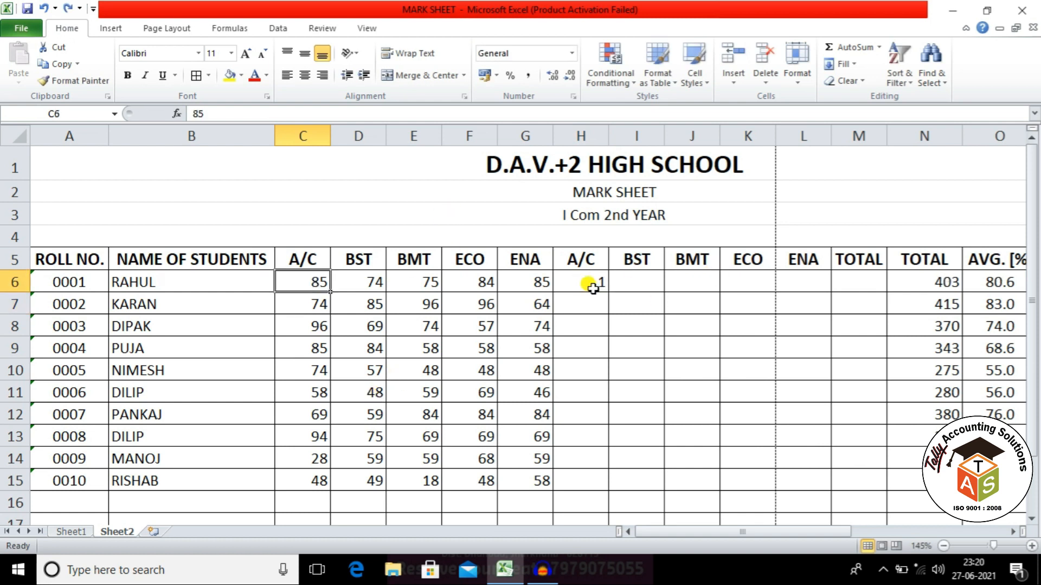
# Fill the pass-check formula from H6 across all five subjects and all students, through L15.
pyautogui.click(592, 288)
pyautogui.moveTo(608, 292); pyautogui.dragTo(825, 485)
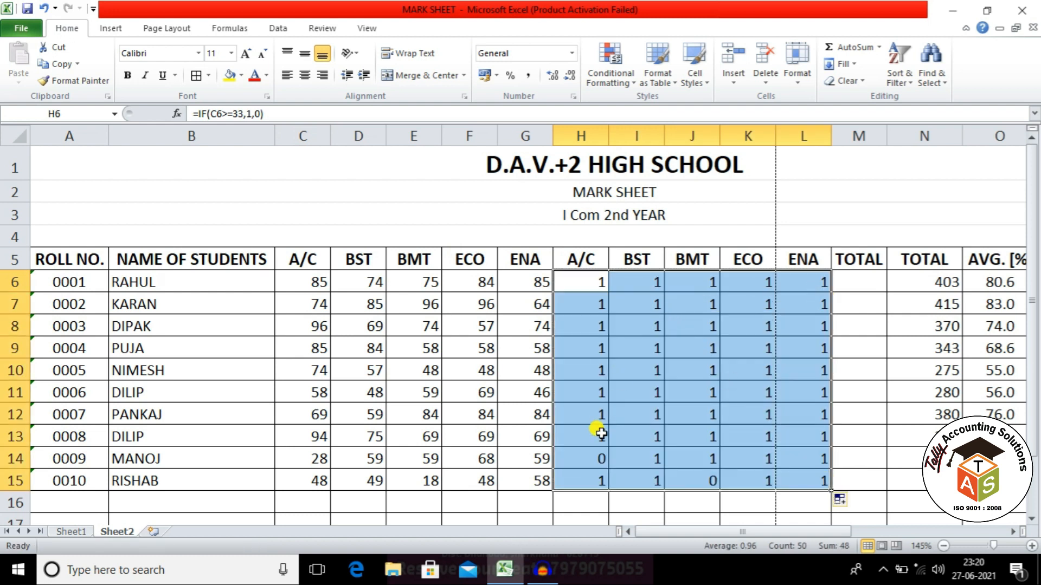
pyautogui.click(592, 463)
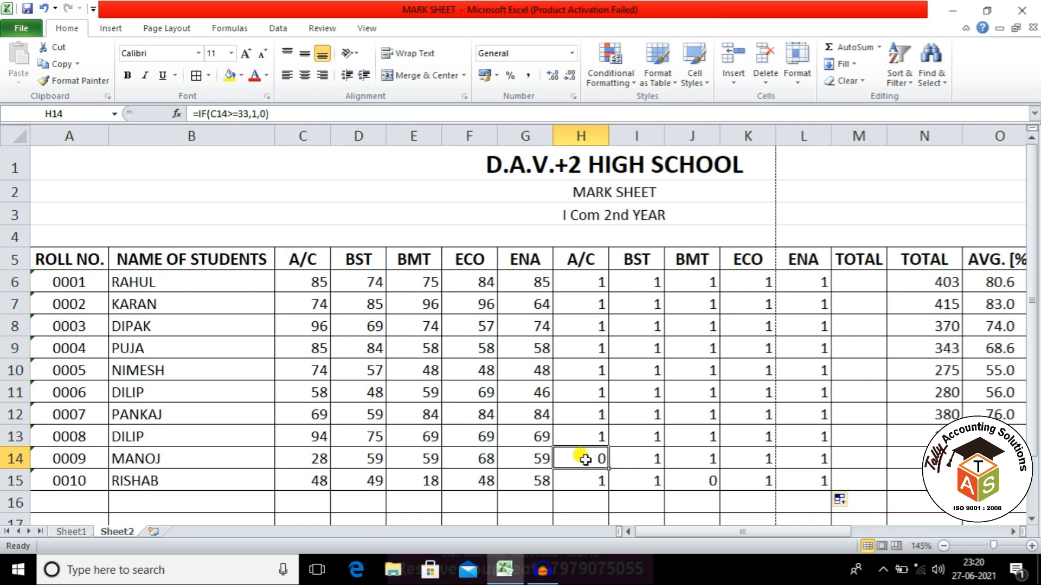
pyautogui.click(702, 479)
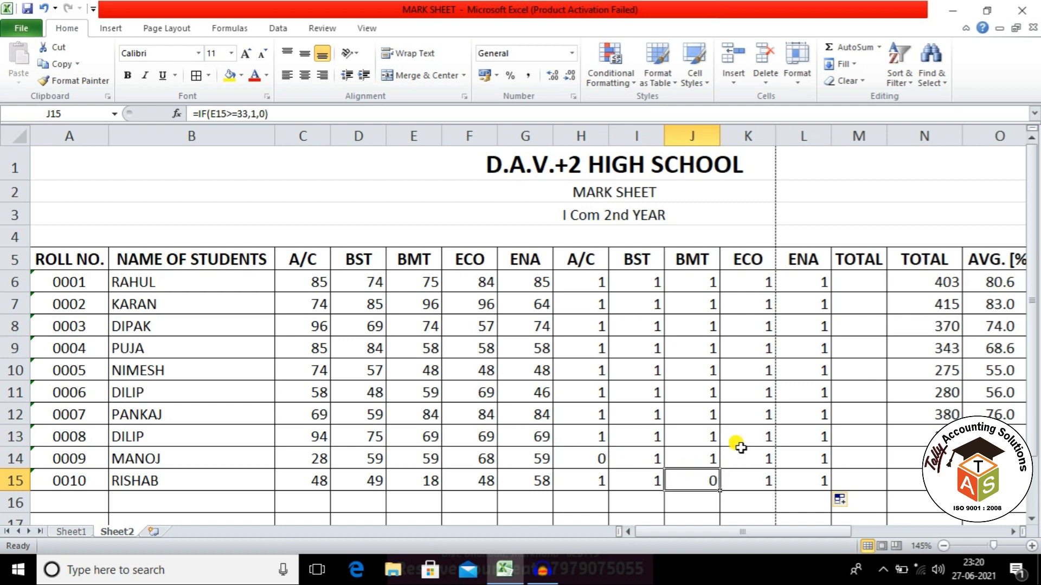
# Shade the pass-check block H5:M15, including its headings, with the standard orange fill color.
pyautogui.moveTo(672, 534); pyautogui.dragTo(703, 534)
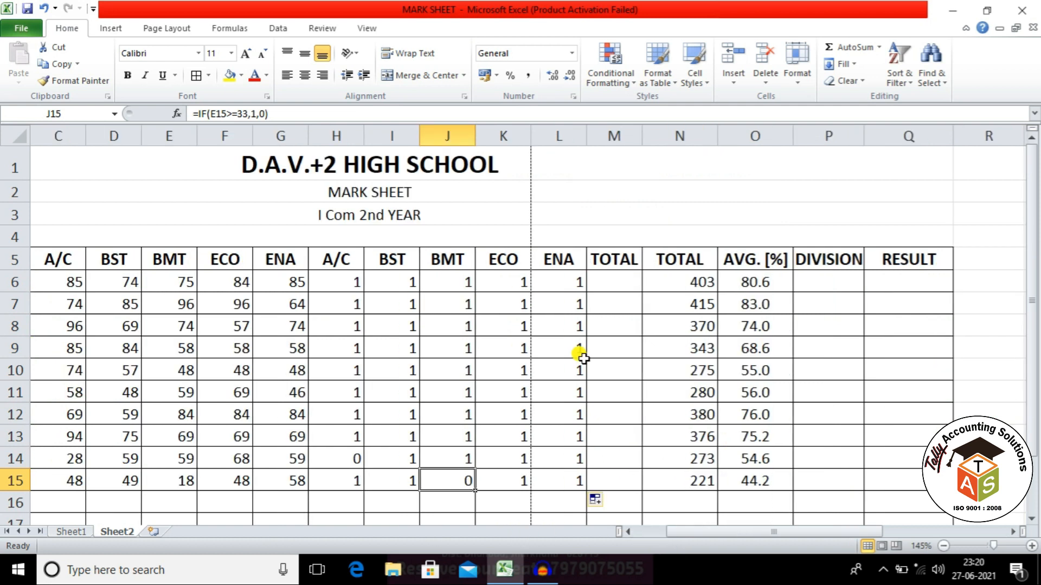
pyautogui.click(611, 285)
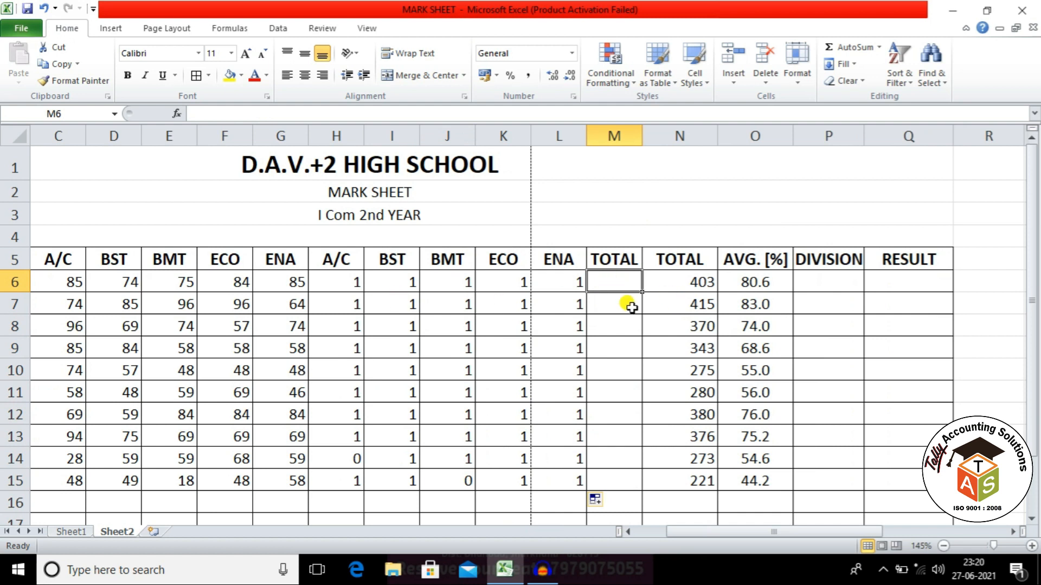
pyautogui.moveTo(346, 279); pyautogui.dragTo(609, 276)
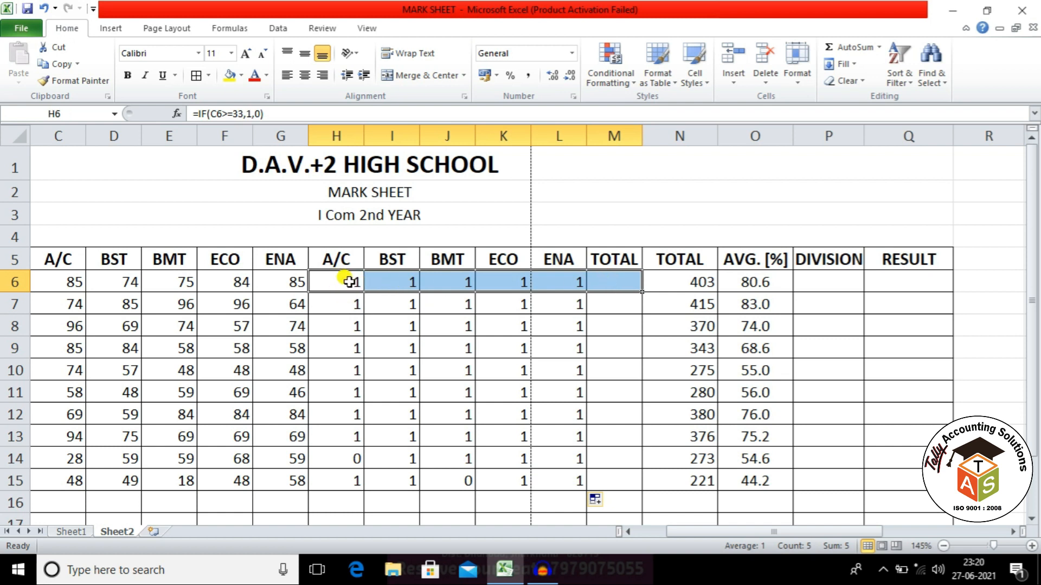
pyautogui.moveTo(342, 258); pyautogui.dragTo(599, 481)
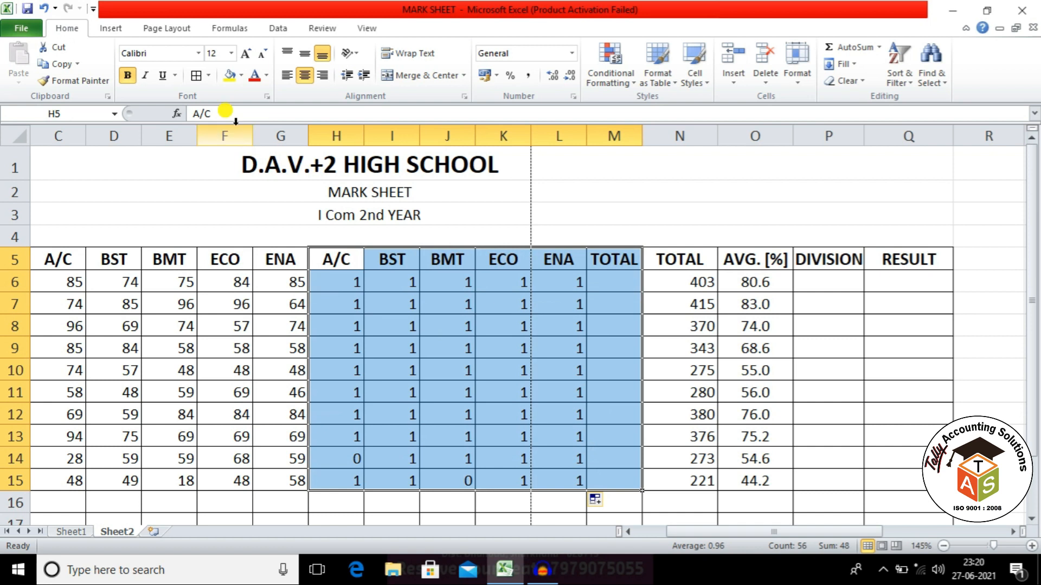
pyautogui.click(241, 75)
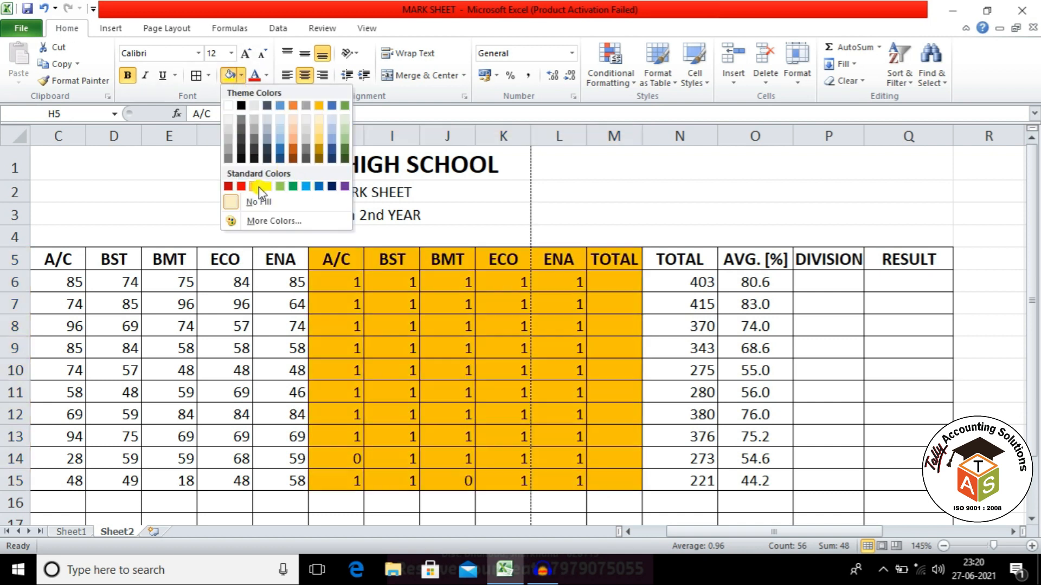
pyautogui.click(254, 186)
pyautogui.click(442, 304)
# Sum the pass checks H6:L6 in M6 with AutoSum and fill the formula down to M15.
pyautogui.moveTo(342, 279); pyautogui.dragTo(618, 276)
pyautogui.click(847, 46)
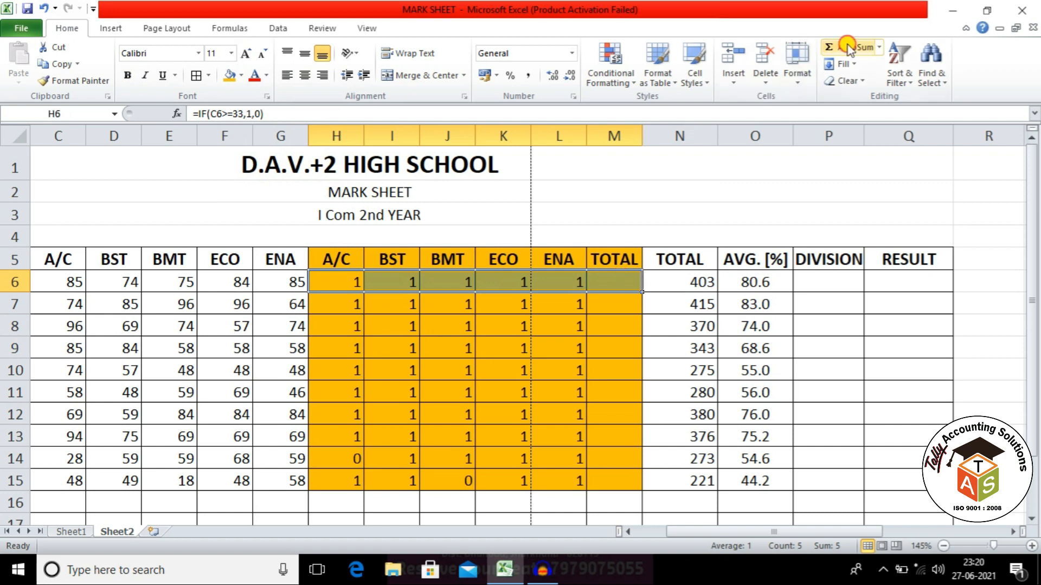
pyautogui.click(624, 279)
pyautogui.doubleClick(642, 292)
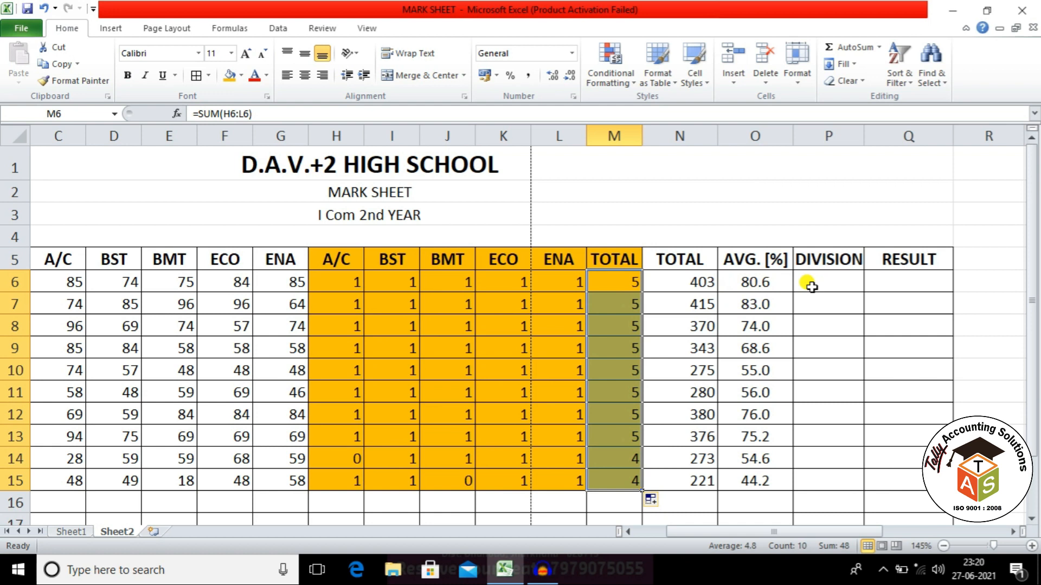
# Enter the formula =IF(M6=5,"PASS","FAIL") in Q6 under RESULT.
pyautogui.click(900, 279)
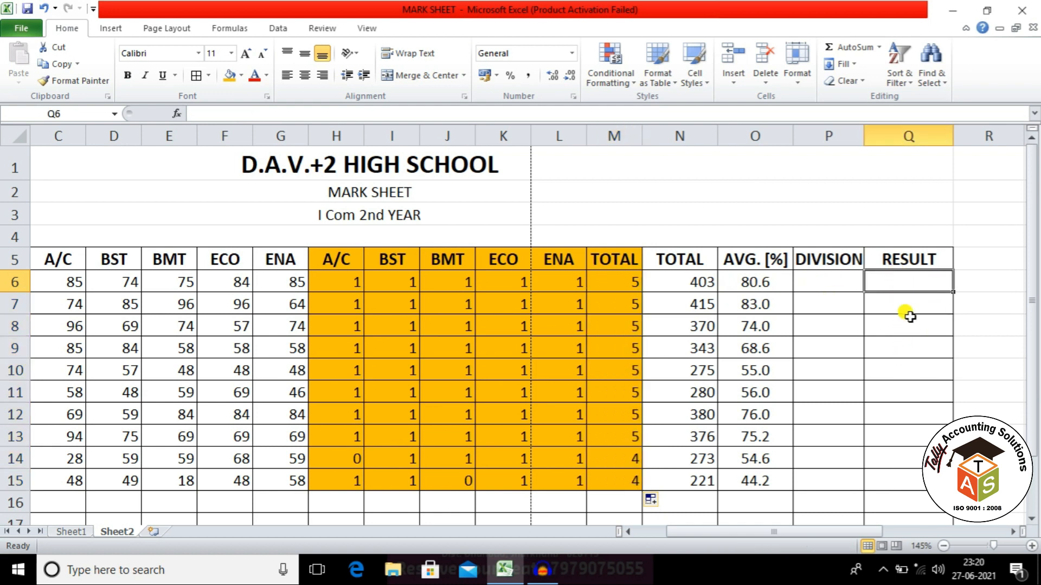
pyautogui.write('=IF(')
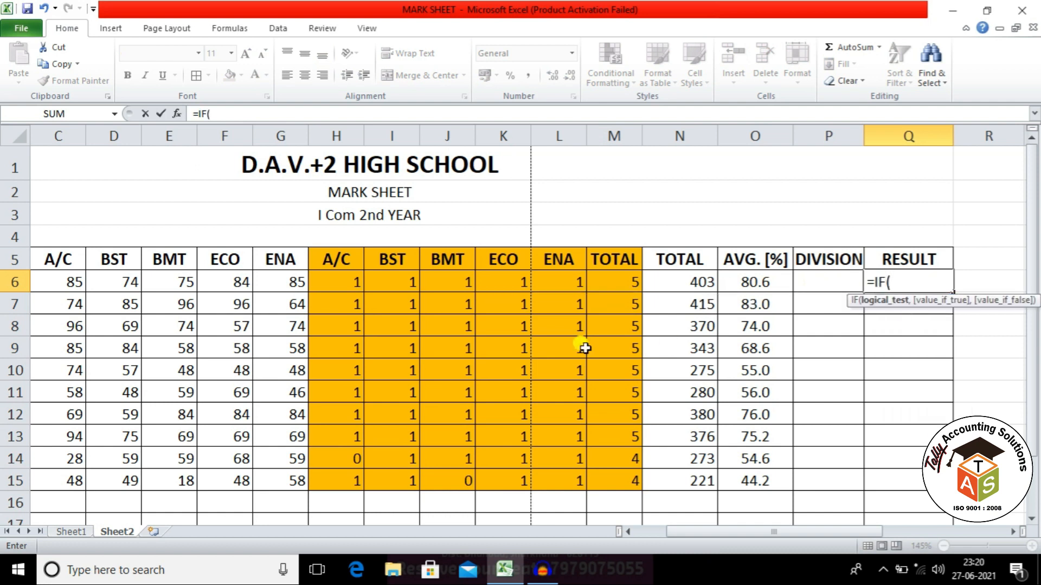
pyautogui.click(605, 283)
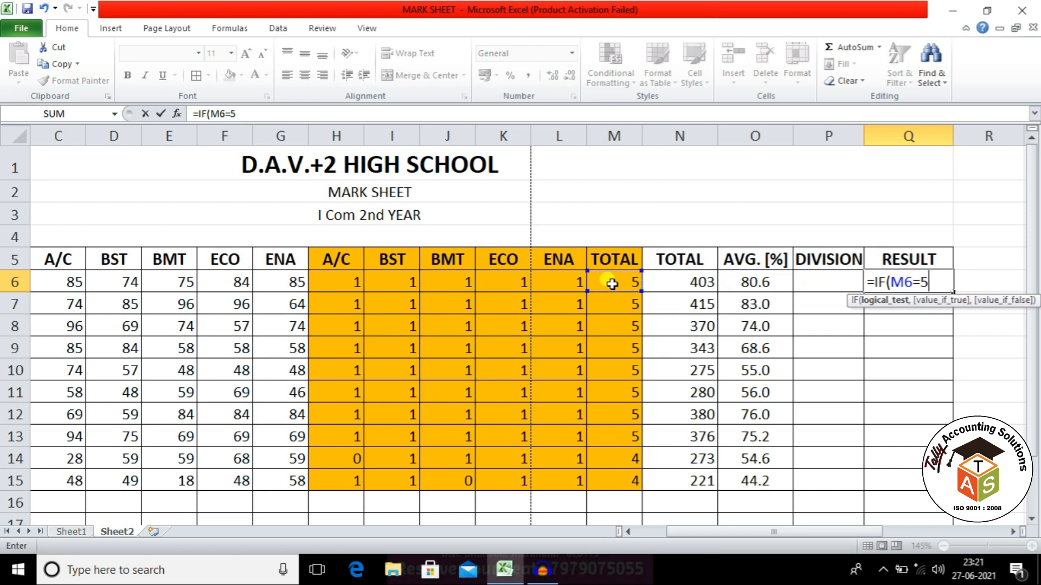
pyautogui.write('=5,')
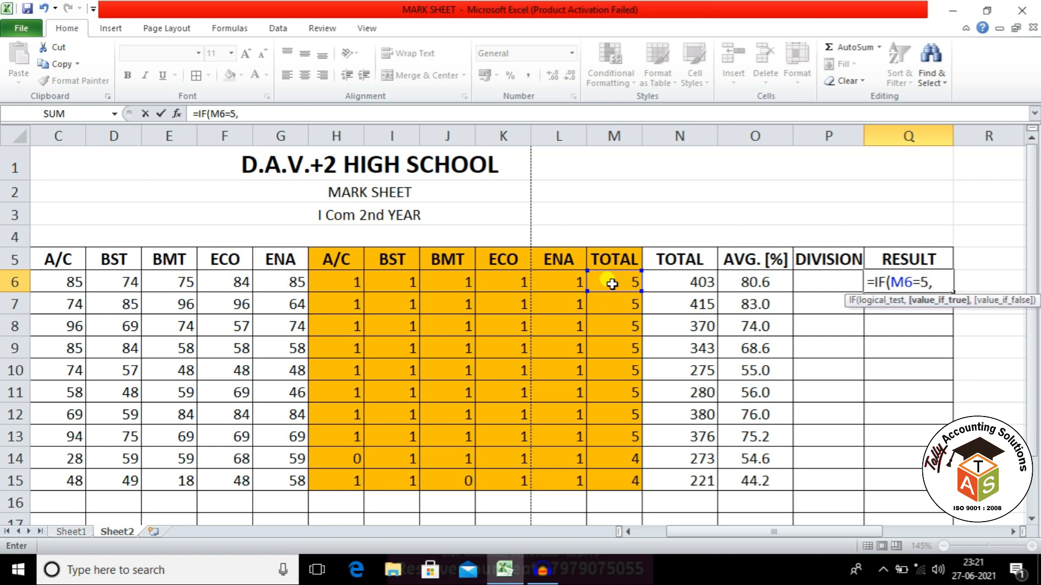
pyautogui.write('"PASS')
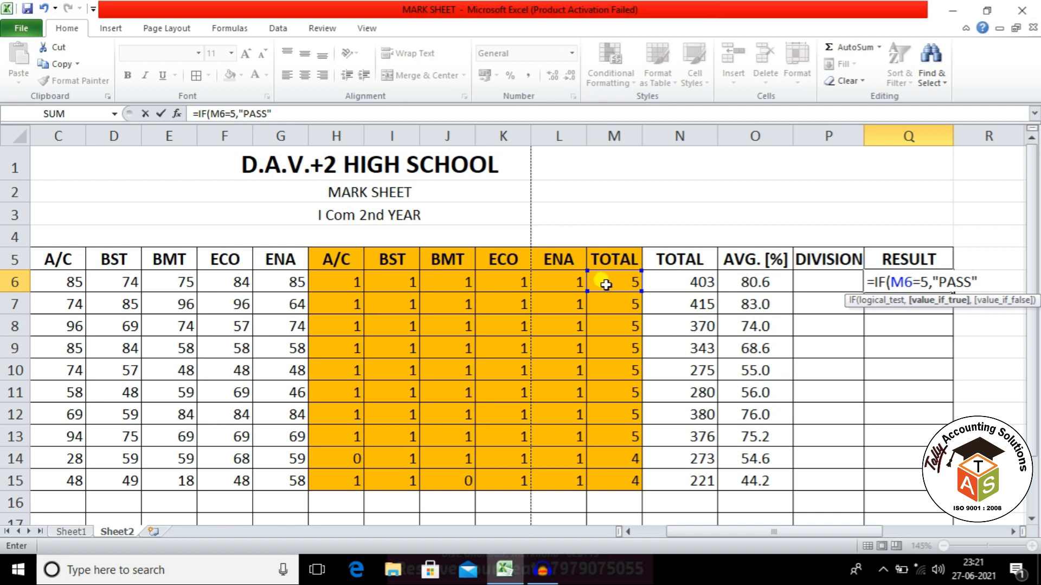
pyautogui.write(',"FAIL"')
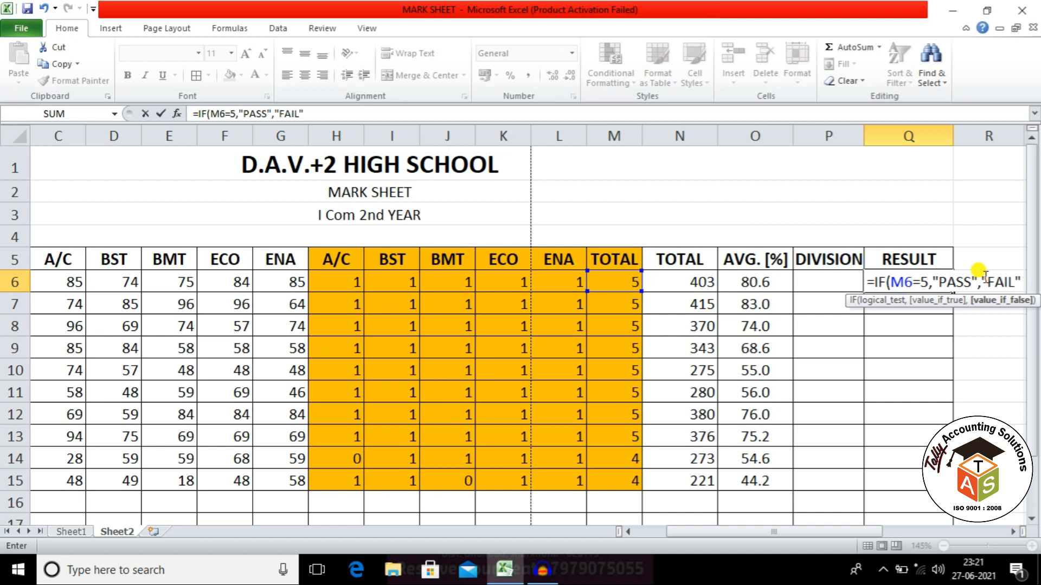
pyautogui.press('Return')
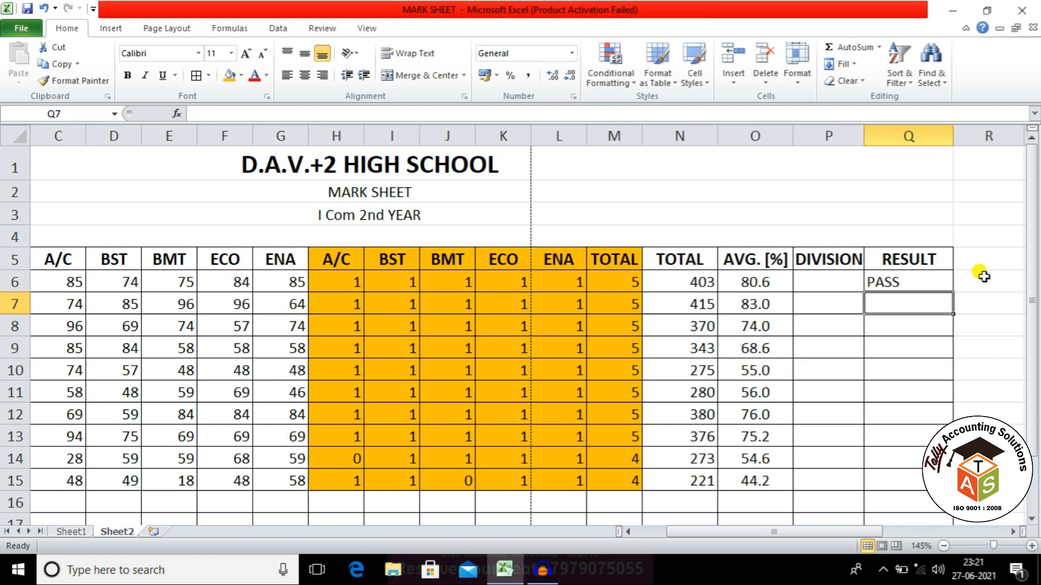
# Fill the RESULT formula from Q6 down to Q15 and center-align every cell in the worksheet.
pyautogui.click(921, 287)
pyautogui.moveTo(950, 292); pyautogui.dragTo(914, 484)
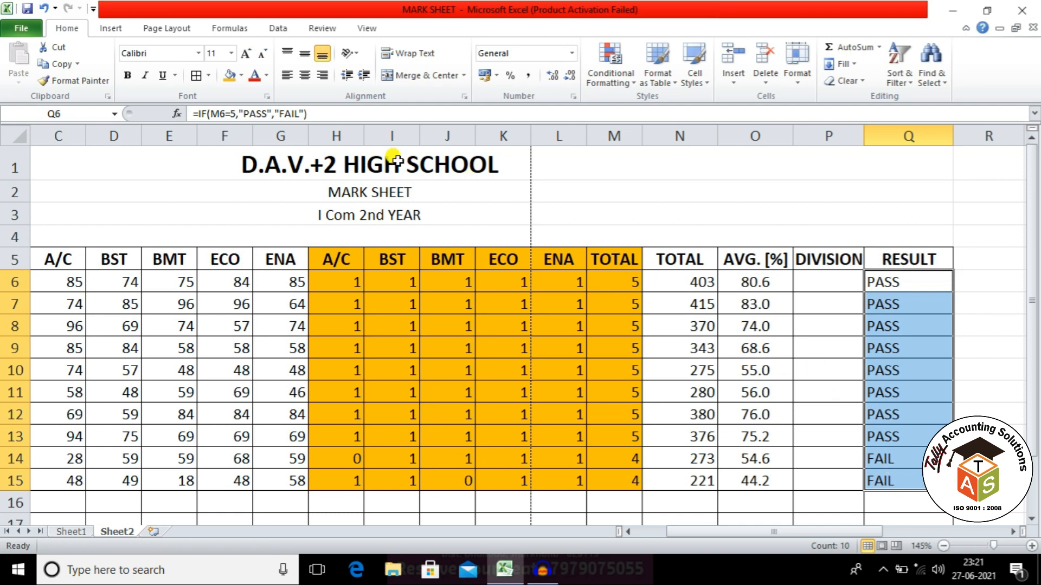
pyautogui.click(18, 137)
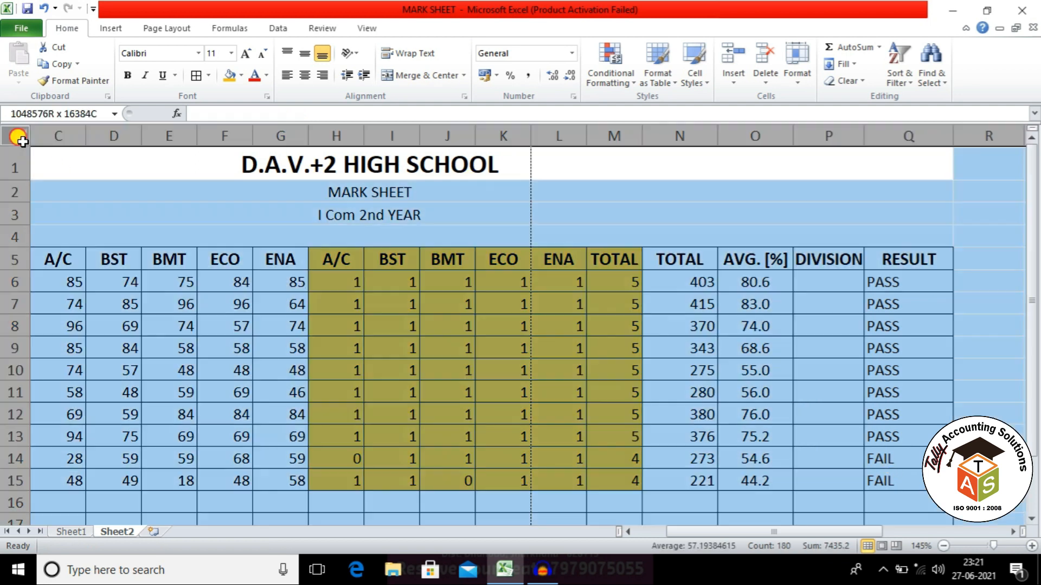
pyautogui.click(304, 75)
pyautogui.click(443, 274)
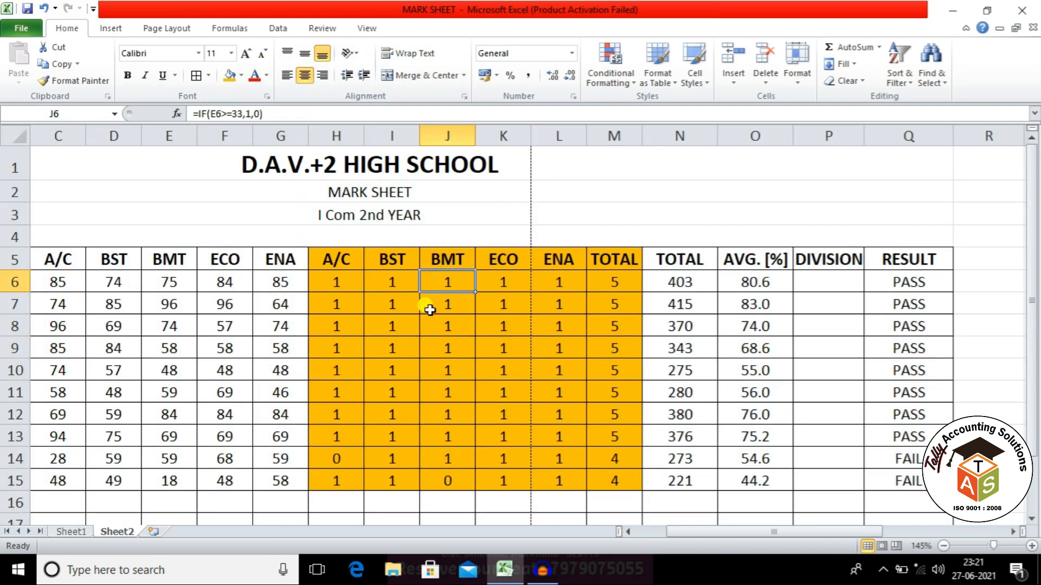
# Hide the pass-check helper columns H through M and return to the start of the student table.
pyautogui.moveTo(351, 136); pyautogui.dragTo(613, 135)
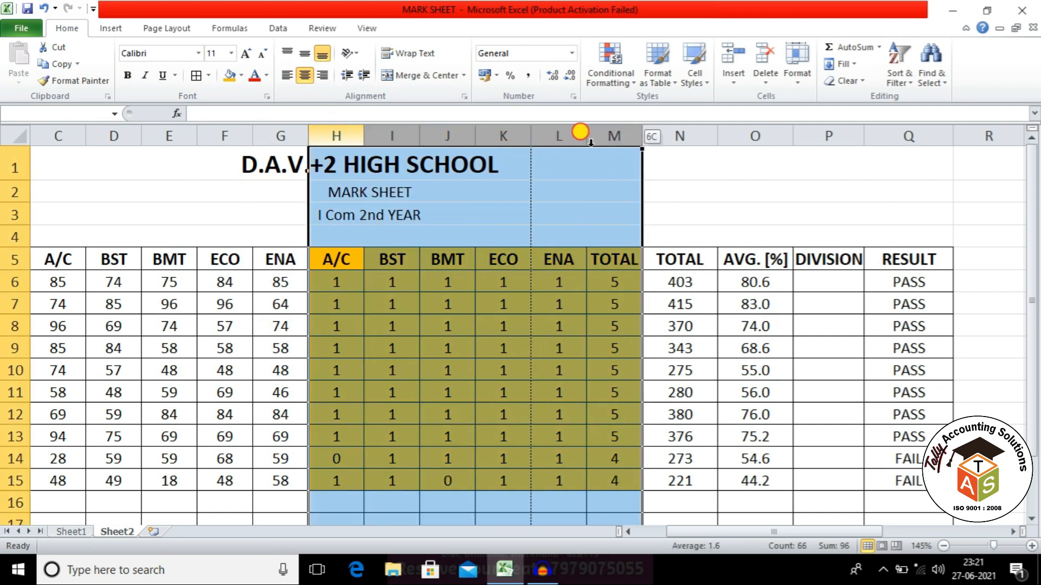
pyautogui.rightClick(614, 140)
pyautogui.click(650, 328)
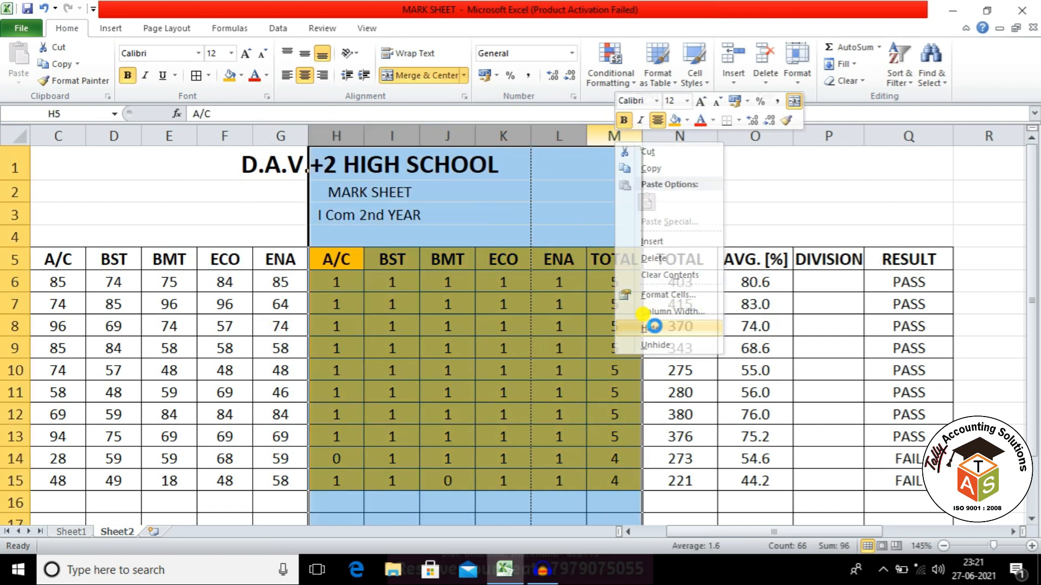
pyautogui.click(481, 302)
pyautogui.press('Left')
pyautogui.press('Left')
pyautogui.press('Left')
pyautogui.press('Left')
pyautogui.press('Left')
pyautogui.press('Left')
pyautogui.press('Left')
pyautogui.press('Left')
pyautogui.press('Left')
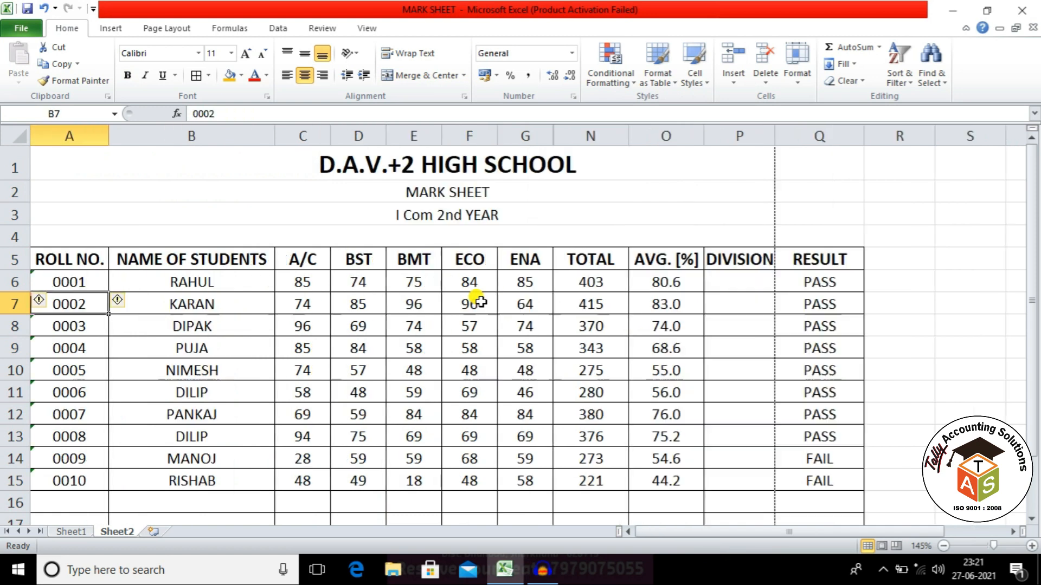
# Test the RESULT formula by changing the ECO mark in F7 to 18, and undo that entry.
pyautogui.click(469, 297)
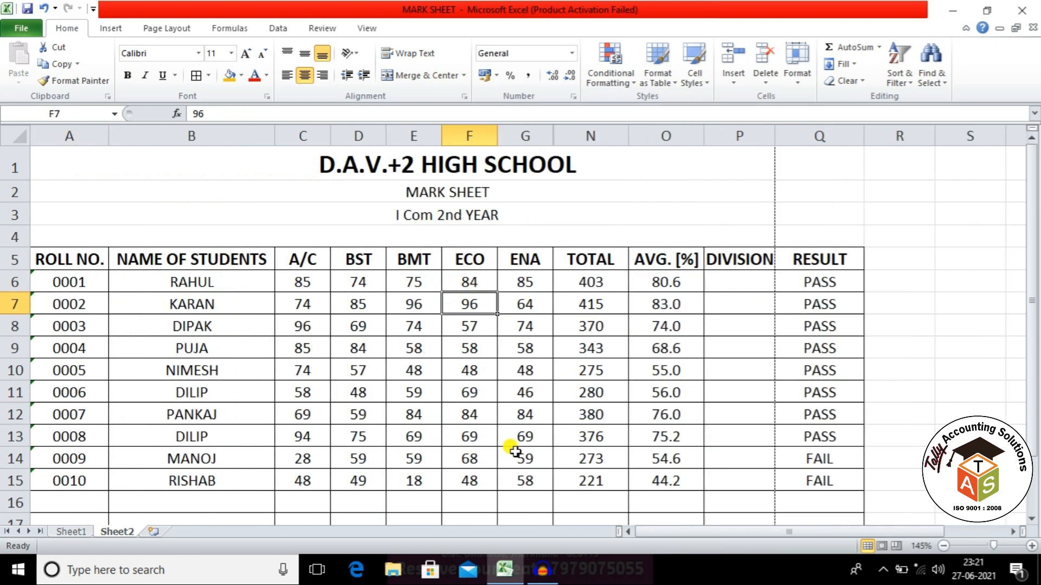
pyautogui.write('18')
pyautogui.press('Return')
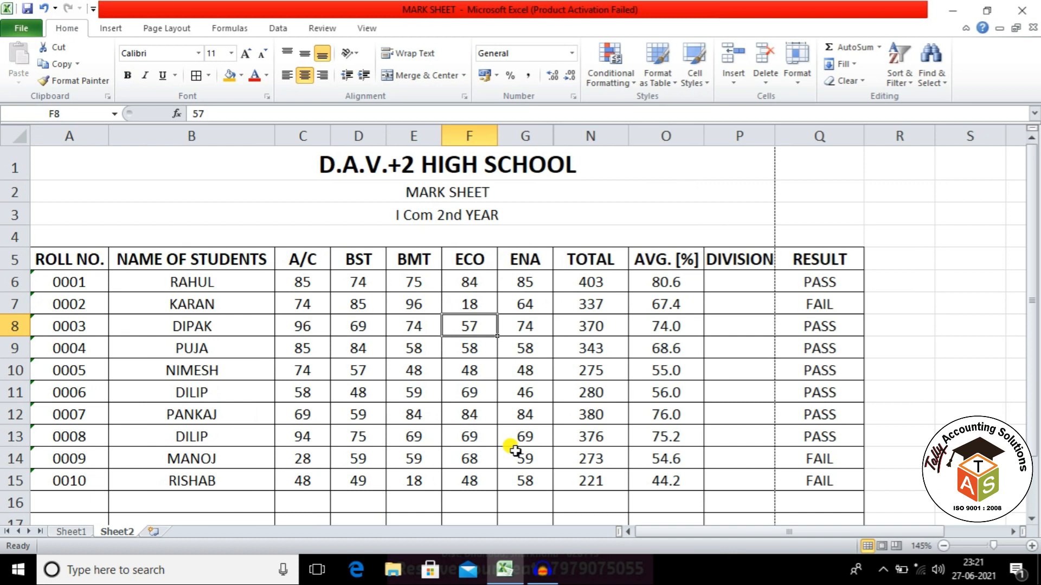
pyautogui.click(475, 305)
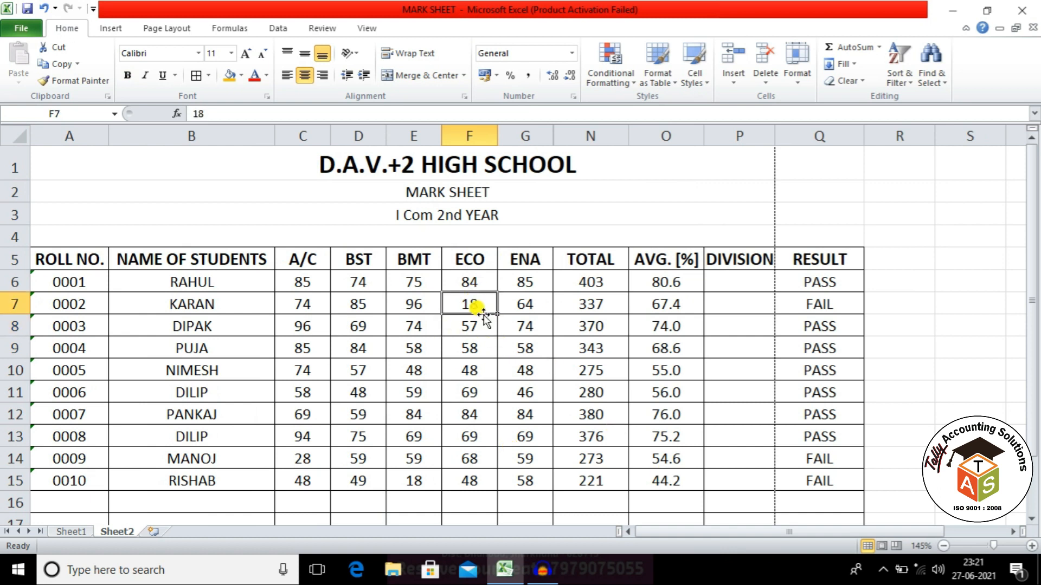
pyautogui.hotkey('ctrl', 'z')
pyautogui.moveTo(320, 284); pyautogui.dragTo(525, 480)
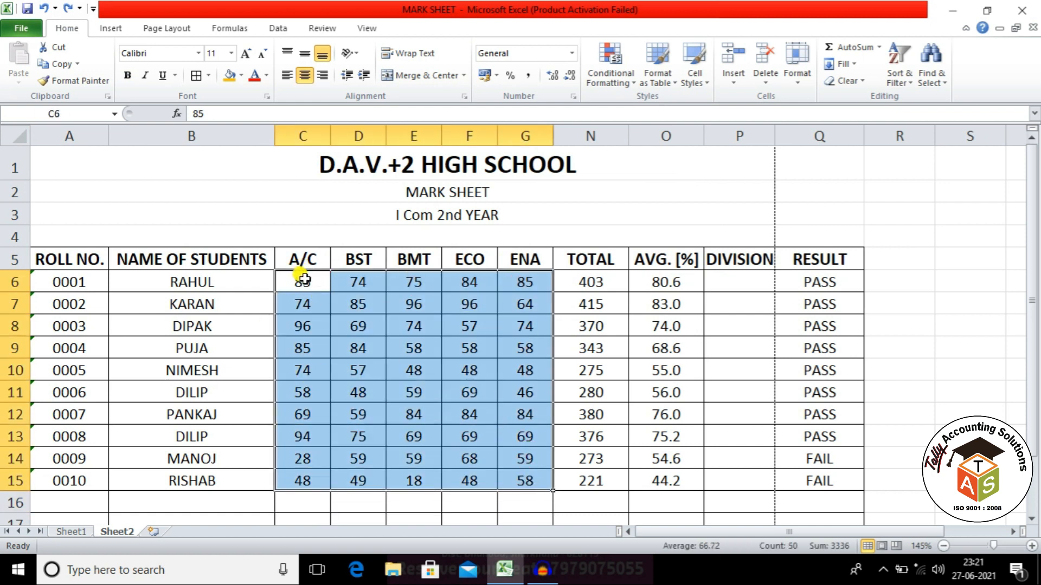
pyautogui.click(375, 304)
pyautogui.click(470, 303)
pyautogui.click(470, 390)
pyautogui.click(312, 325)
pyautogui.moveTo(304, 281); pyautogui.dragTo(524, 480)
pyautogui.click(318, 305)
pyautogui.click(320, 328)
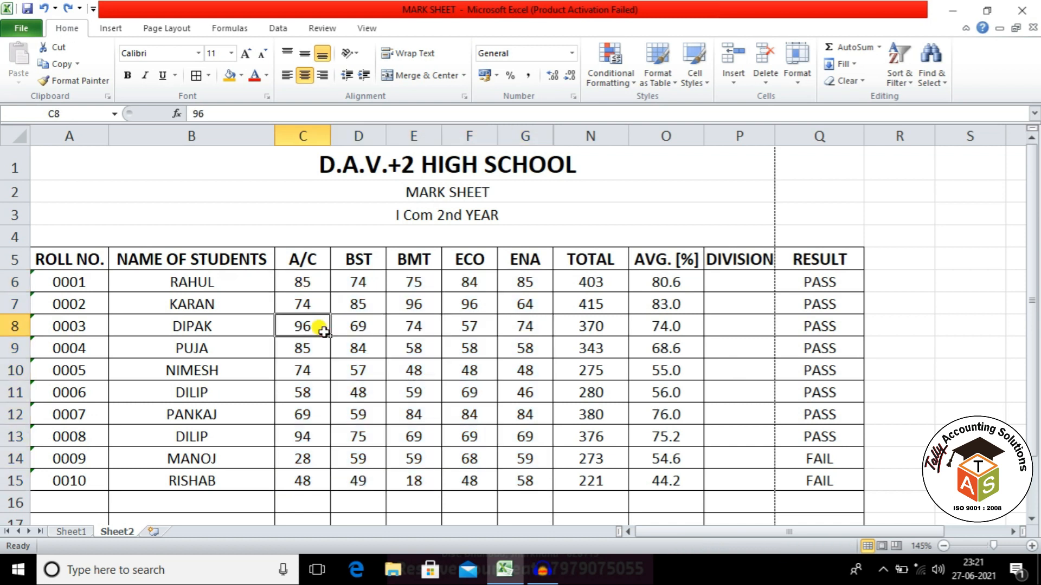
pyautogui.click(358, 283)
pyautogui.click(318, 279)
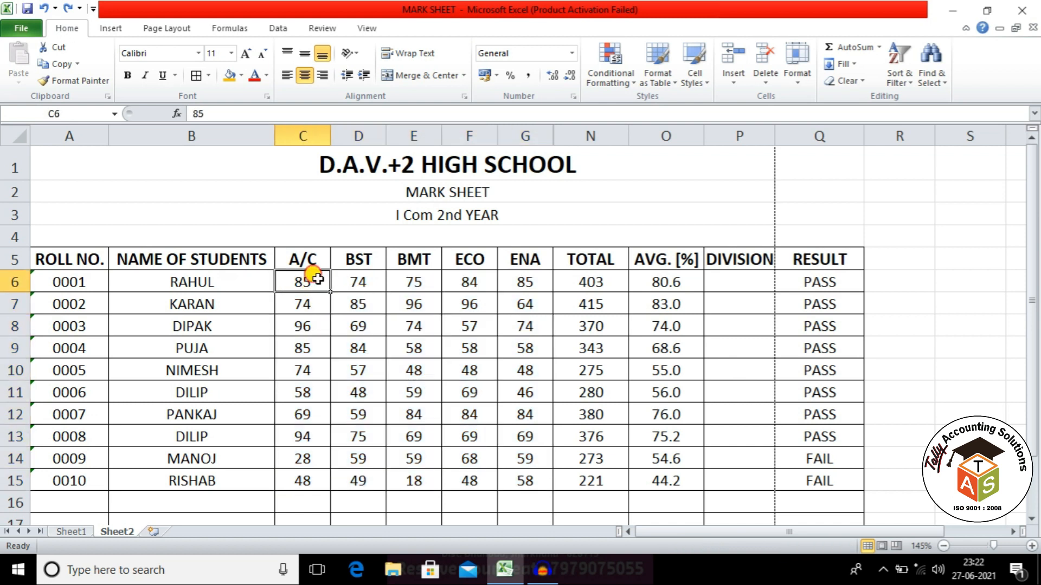
pyautogui.click(342, 366)
pyautogui.moveTo(307, 279); pyautogui.dragTo(523, 283)
pyautogui.click(490, 367)
# Highlight marks less than 33 in C6:G15 with a conditional formatting rule using Light Red Fill with Dark Red Text.
pyautogui.moveTo(300, 279); pyautogui.dragTo(520, 475)
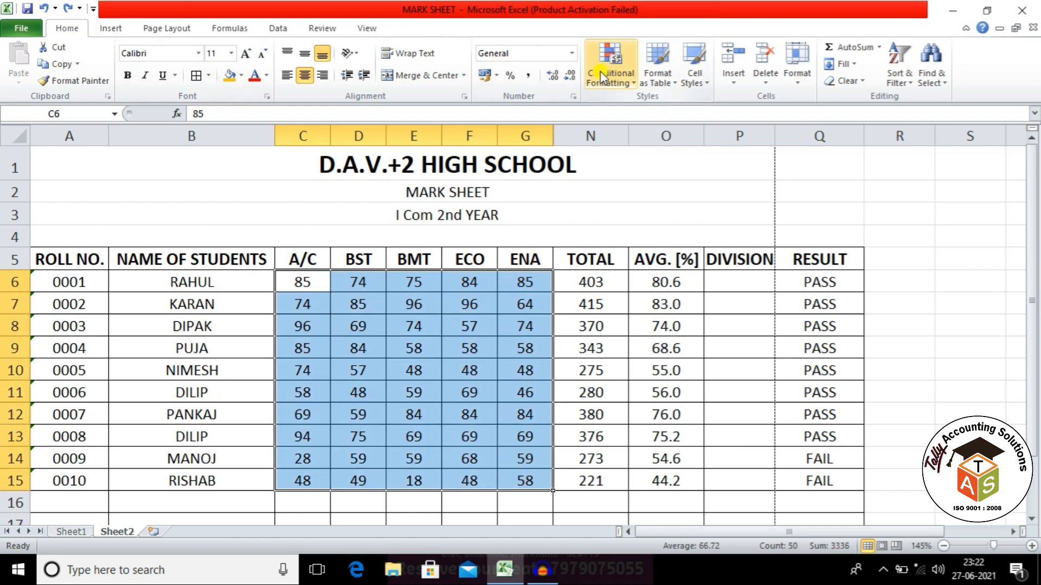
pyautogui.click(615, 76)
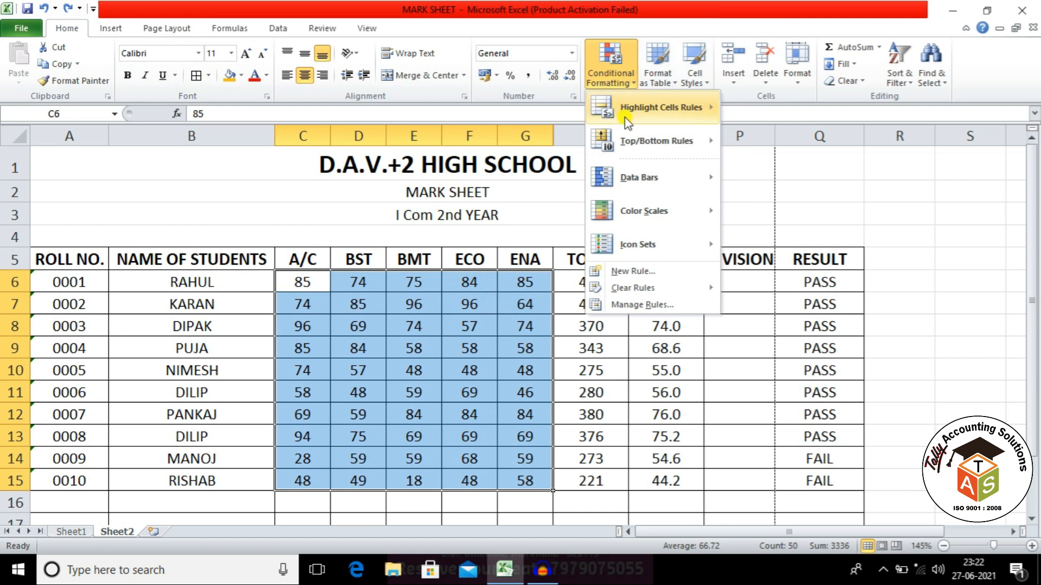
pyautogui.moveTo(657, 115)
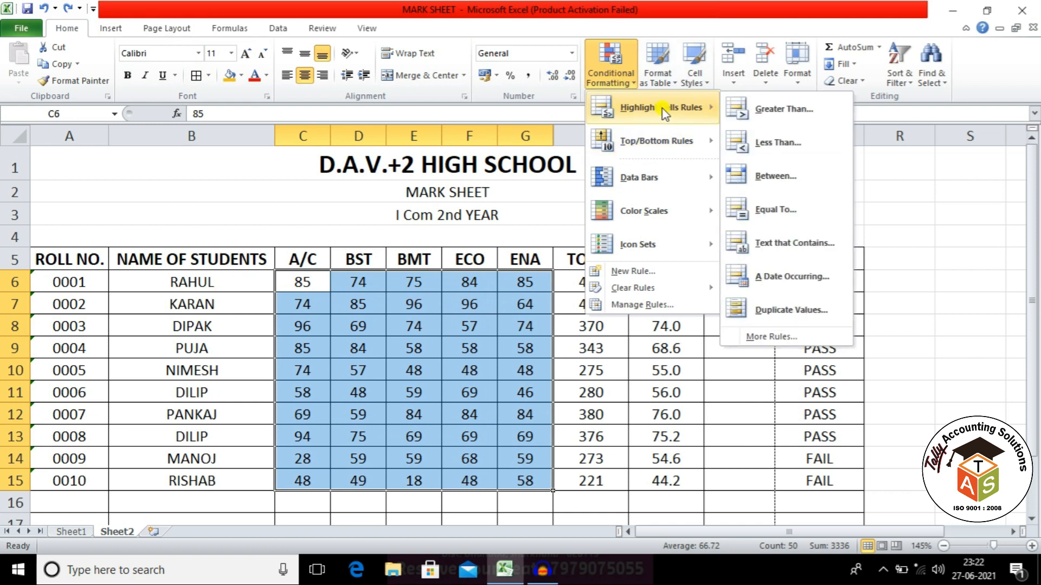
pyautogui.click(786, 144)
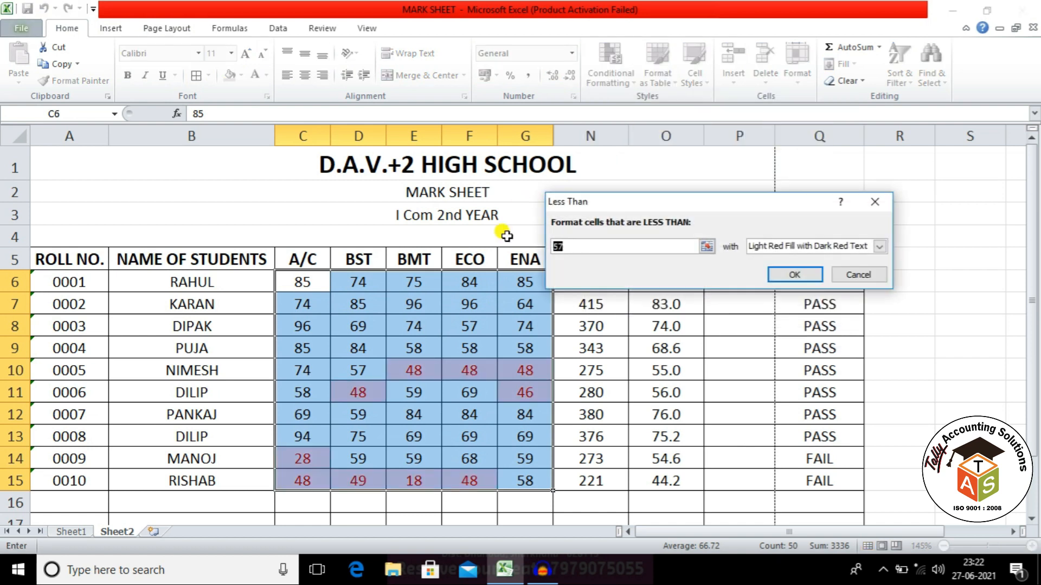
pyautogui.moveTo(646, 203); pyautogui.dragTo(719, 137)
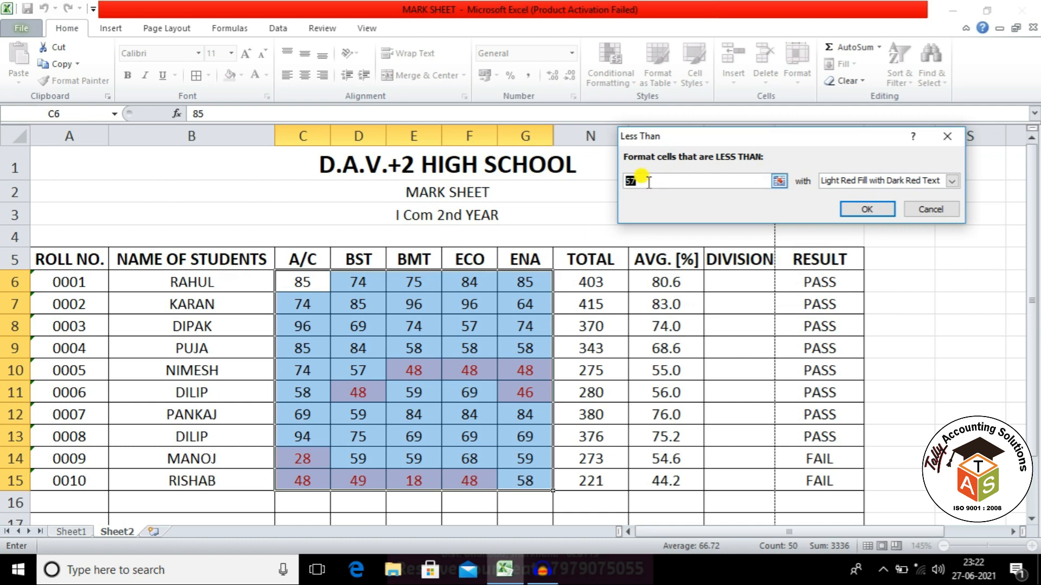
pyautogui.write('33')
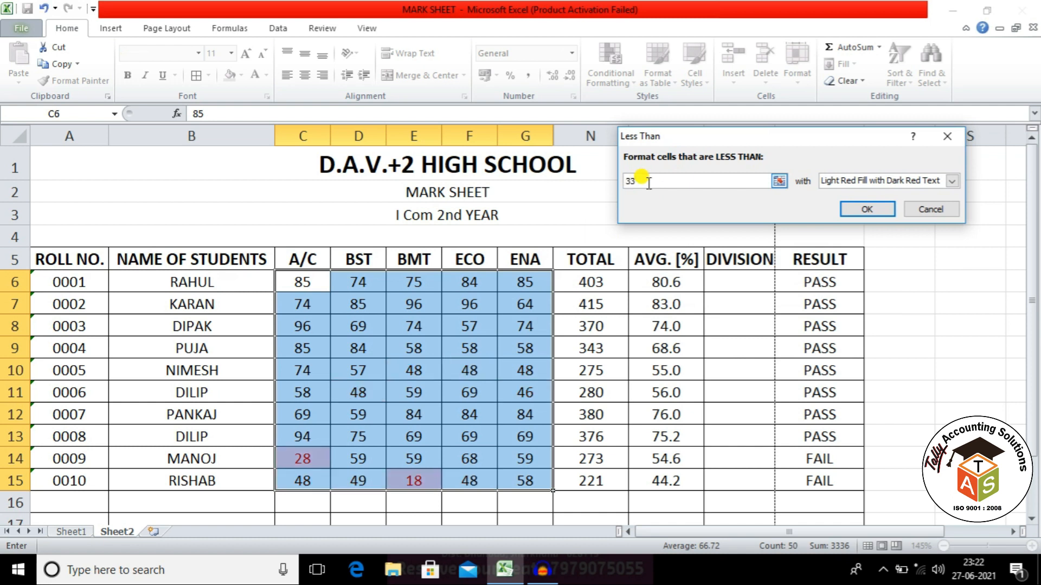
pyautogui.click(951, 181)
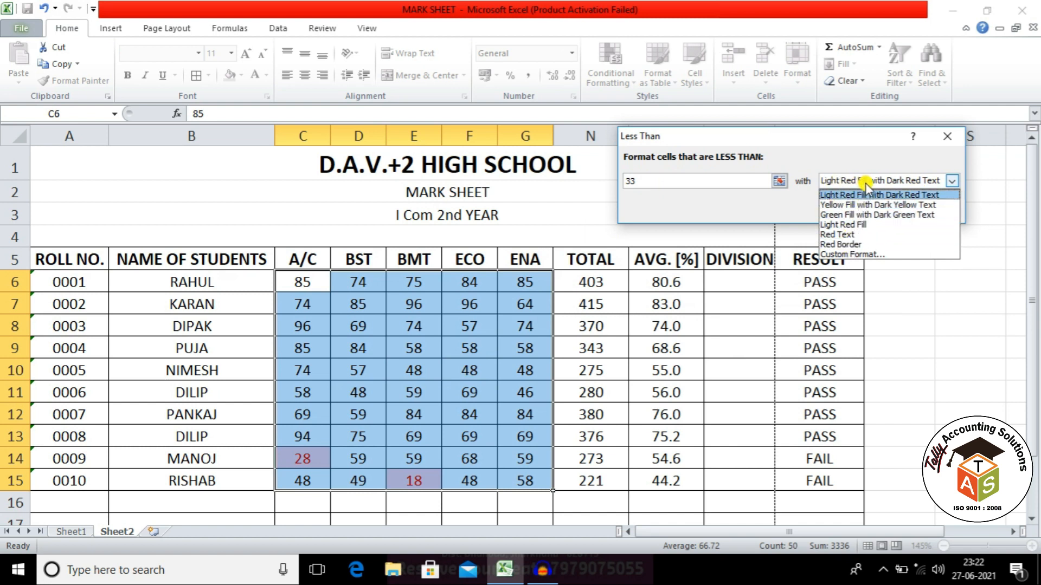
pyautogui.click(952, 180)
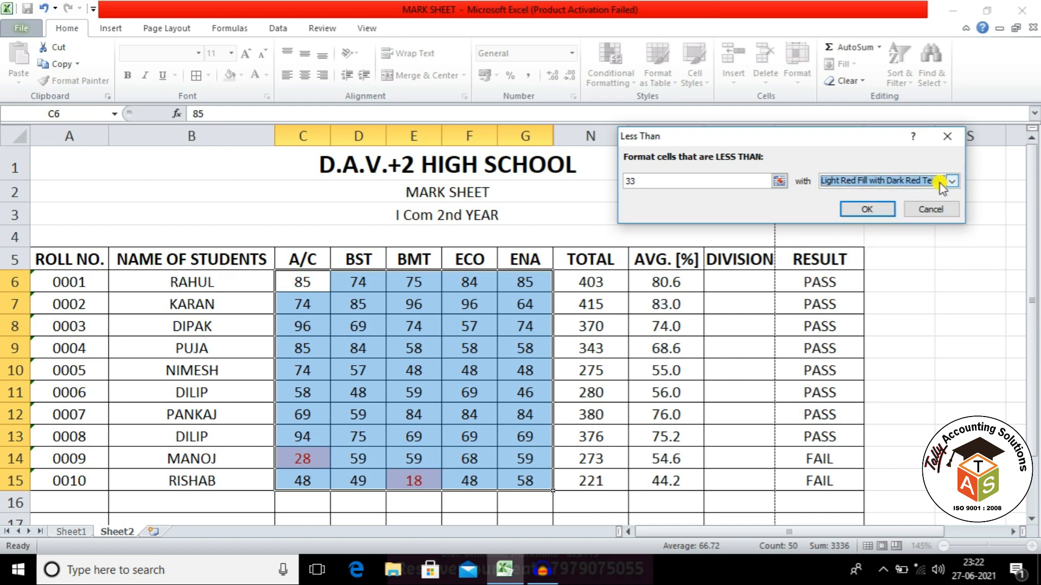
pyautogui.click(889, 211)
pyautogui.click(641, 325)
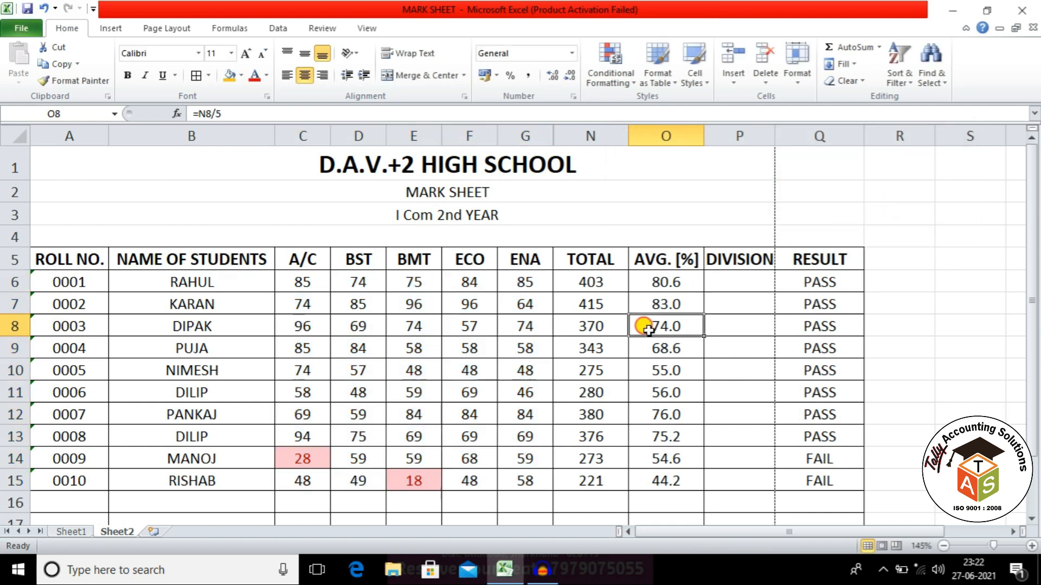
pyautogui.click(318, 454)
pyautogui.click(401, 472)
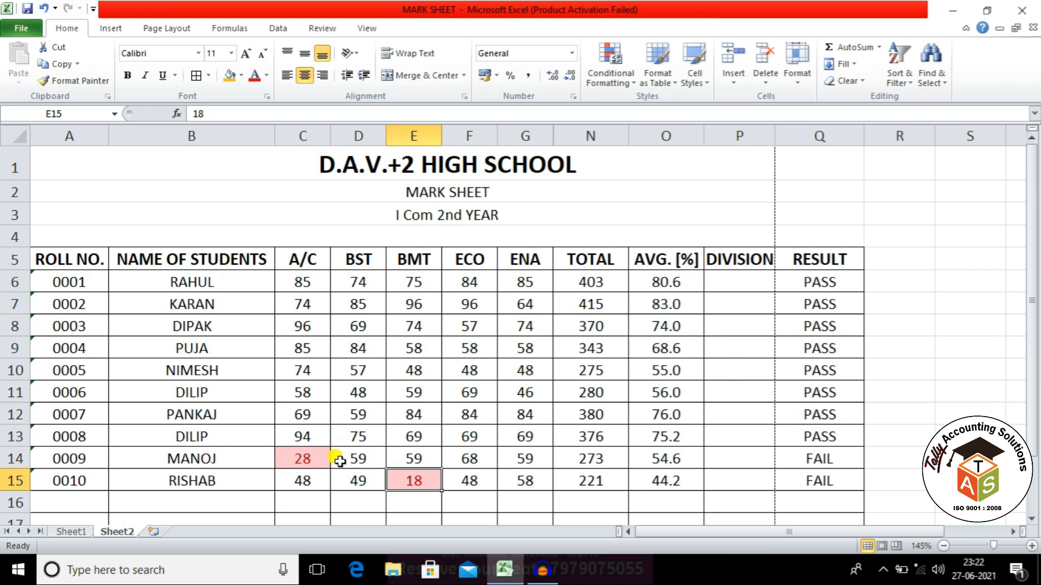
# Change the BST mark in D7 to 28 and the ECO mark in F8 to 17.
pyautogui.click(367, 306)
pyautogui.write('2')
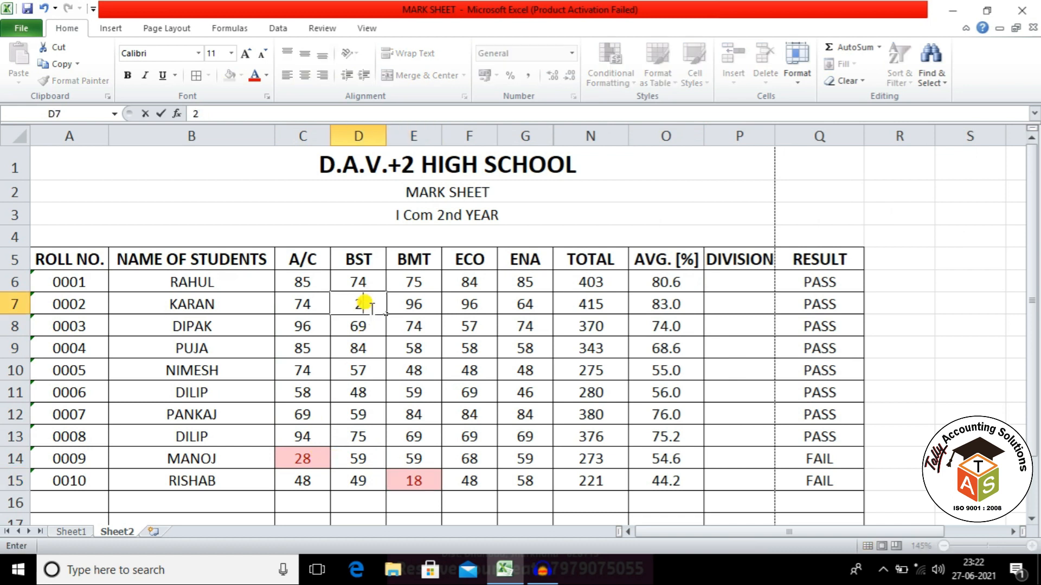
pyautogui.press('Return')
pyautogui.press('Right')
pyautogui.press('Right')
pyautogui.press('Down')
pyautogui.press('Up')
pyautogui.write('17')
pyautogui.press('Return')
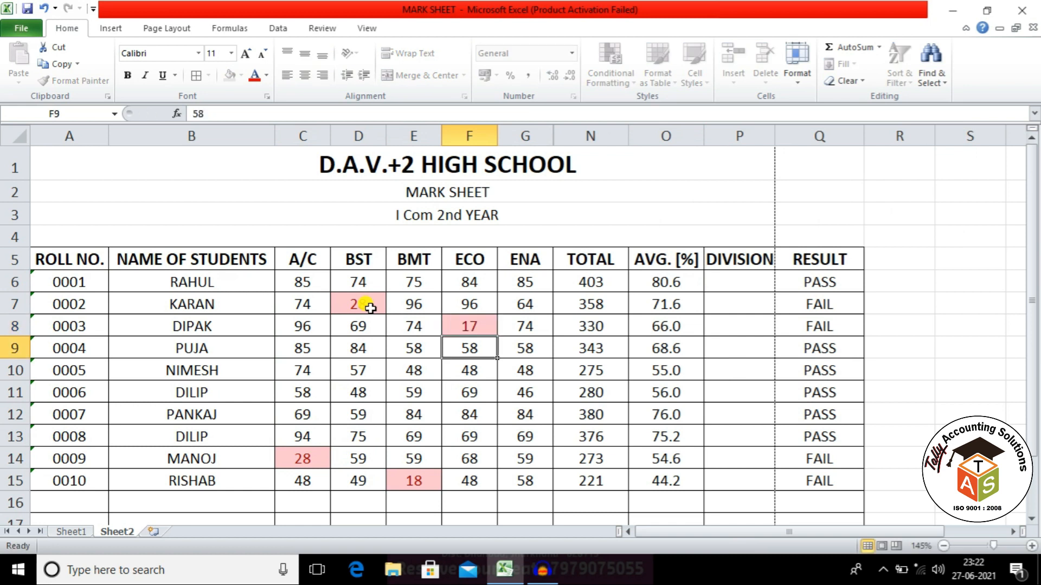
# Compare the highlighted marks in the subject columns with the matching entries in the RESULT column.
pyautogui.click(367, 304)
pyautogui.click(470, 321)
pyautogui.click(822, 308)
pyautogui.click(823, 351)
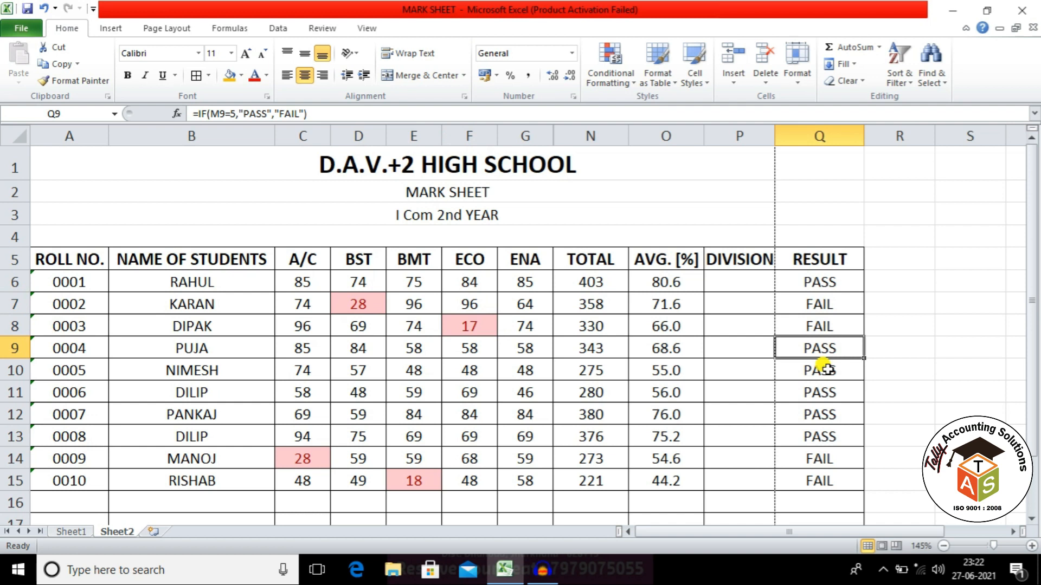
pyautogui.click(829, 407)
pyautogui.click(817, 327)
pyautogui.click(827, 365)
pyautogui.click(506, 325)
pyautogui.moveTo(324, 278); pyautogui.dragTo(516, 483)
pyautogui.moveTo(469, 414); pyautogui.dragTo(469, 393)
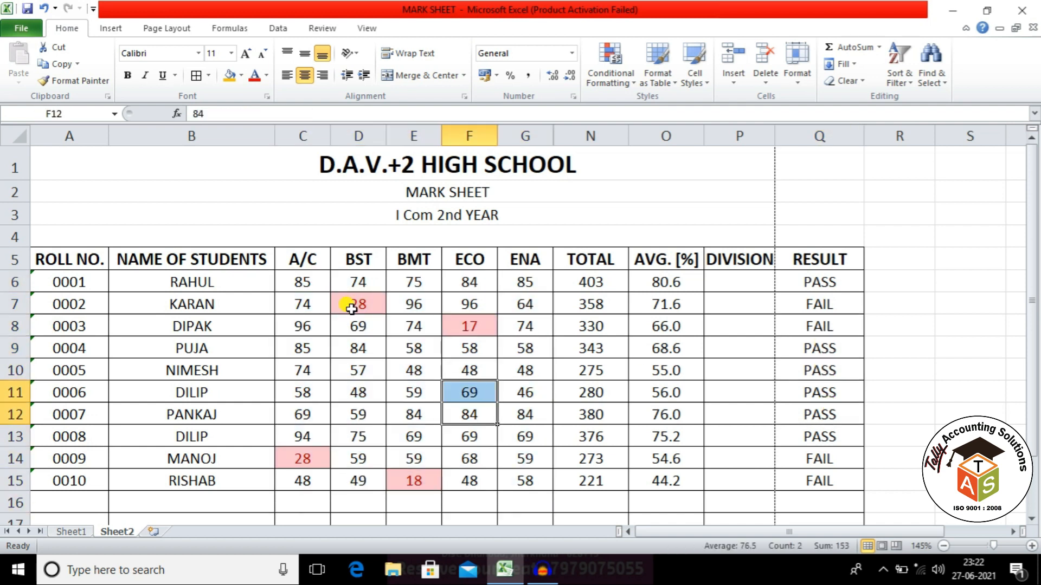
# Widen the DIVISION column slightly and begin a formula in P6 that returns "1ST" when the average in O6 is >=60.
pyautogui.click(740, 281)
pyautogui.moveTo(775, 137); pyautogui.dragTo(781, 142)
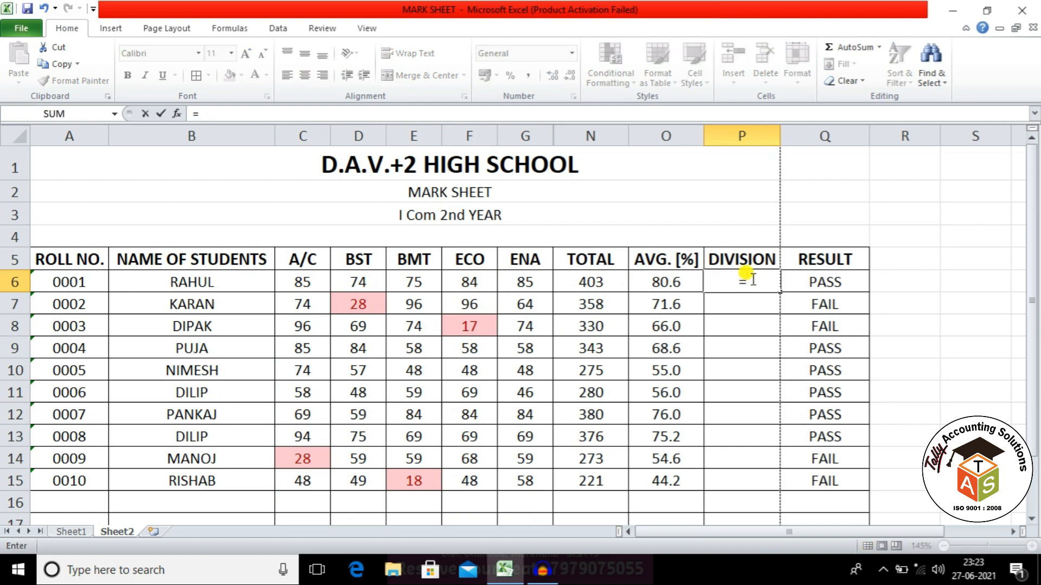
pyautogui.write('IF(')
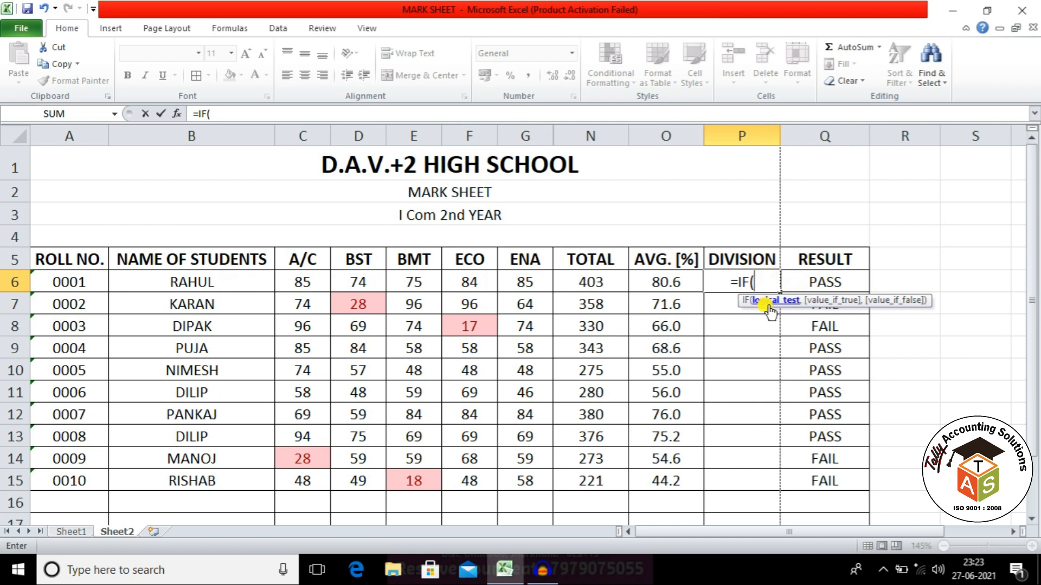
pyautogui.click(670, 285)
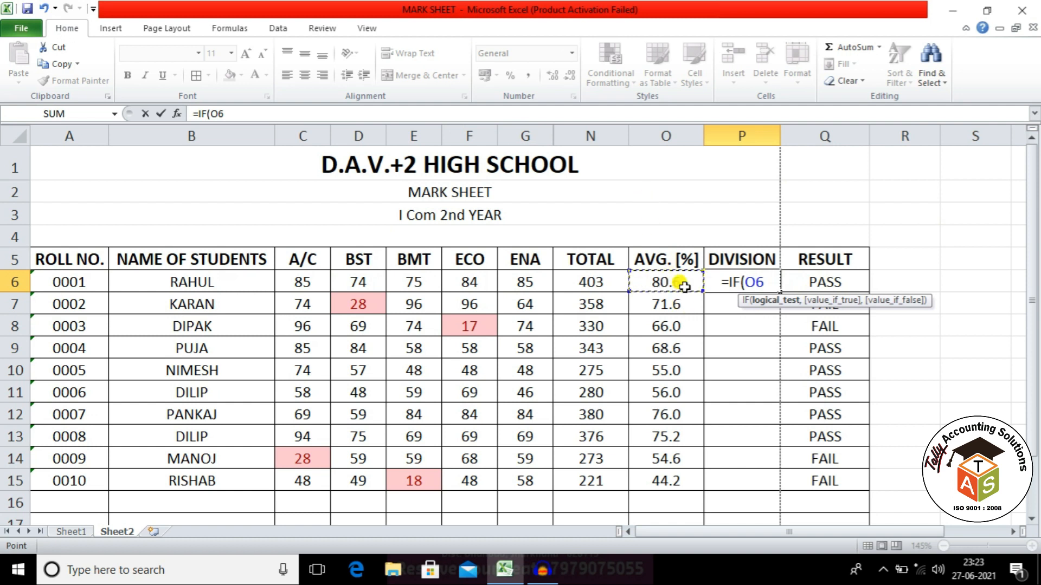
pyautogui.write('>')
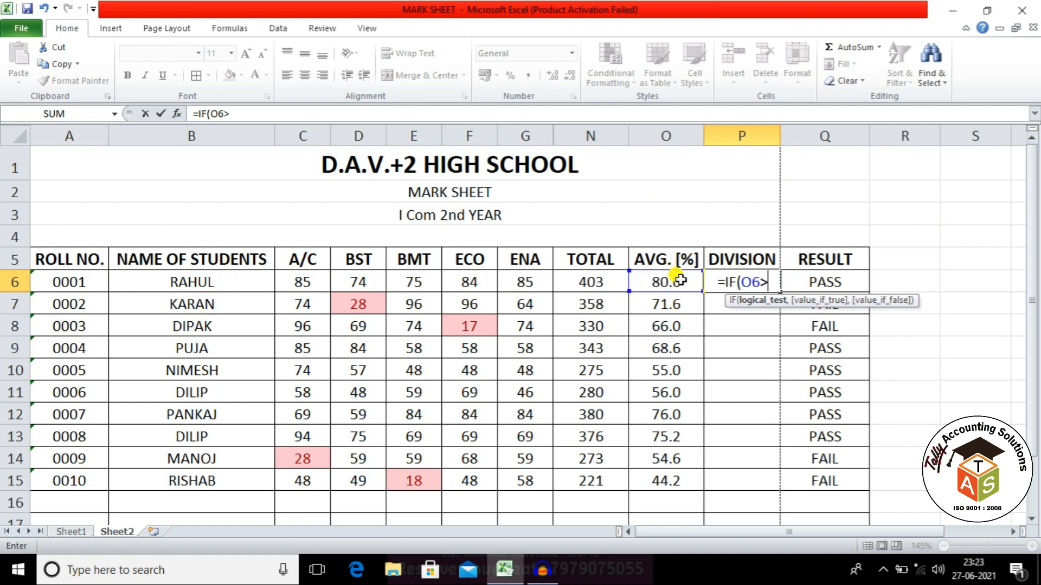
pyautogui.write('=60')
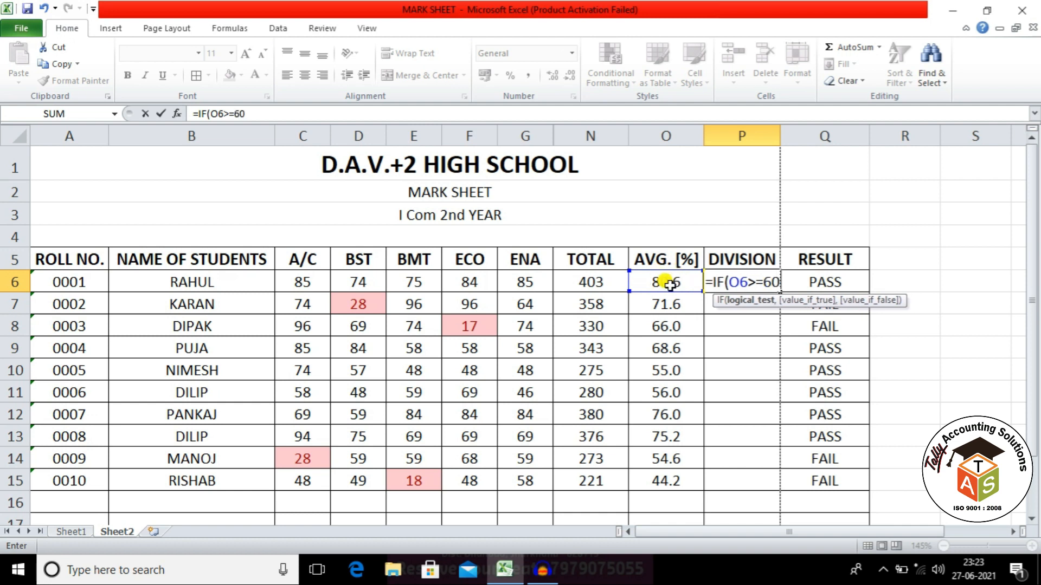
pyautogui.write(',')
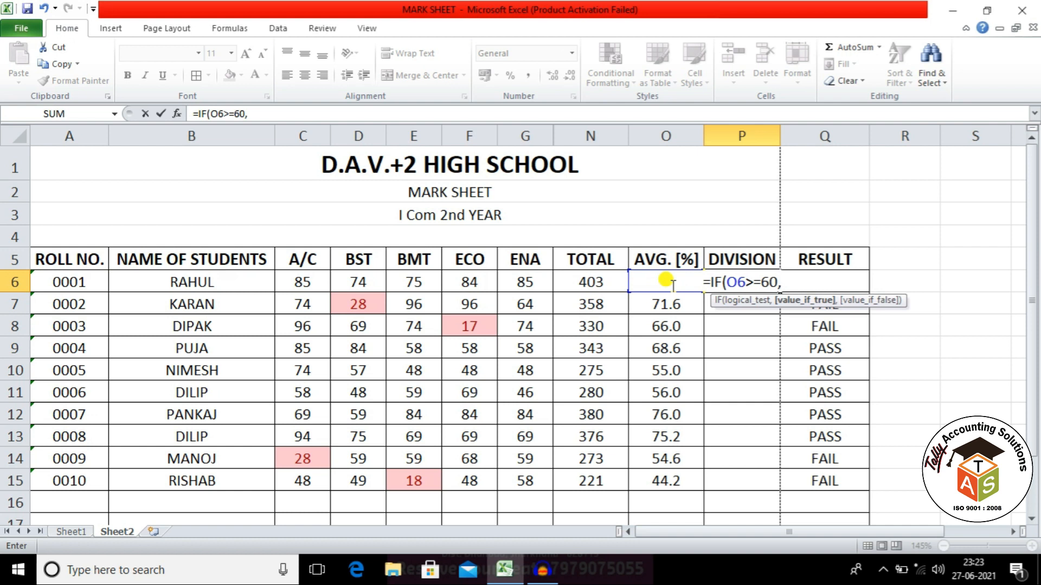
pyautogui.write('"')
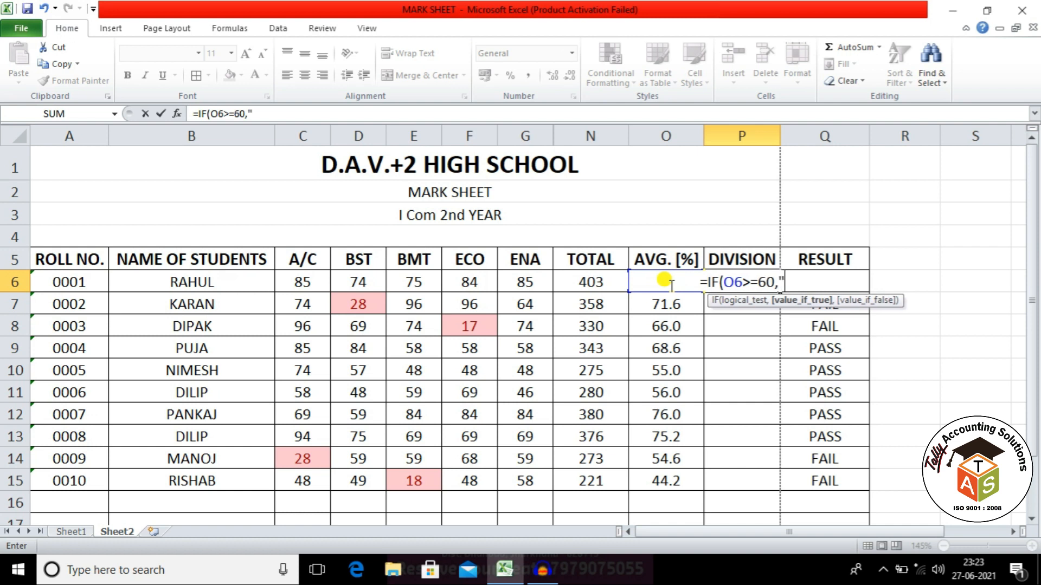
pyautogui.write('1ST"')
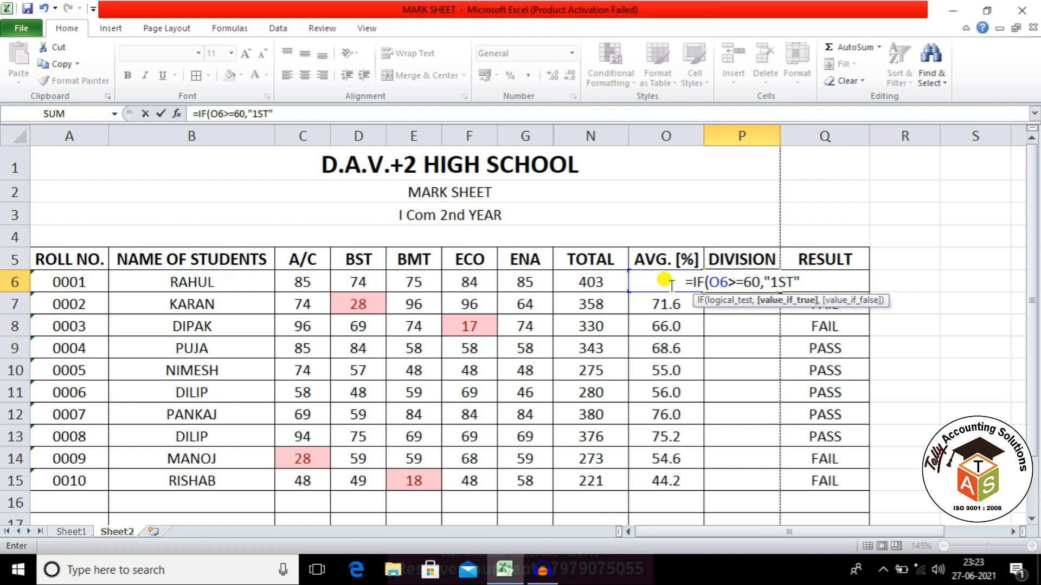
pyautogui.write(',')
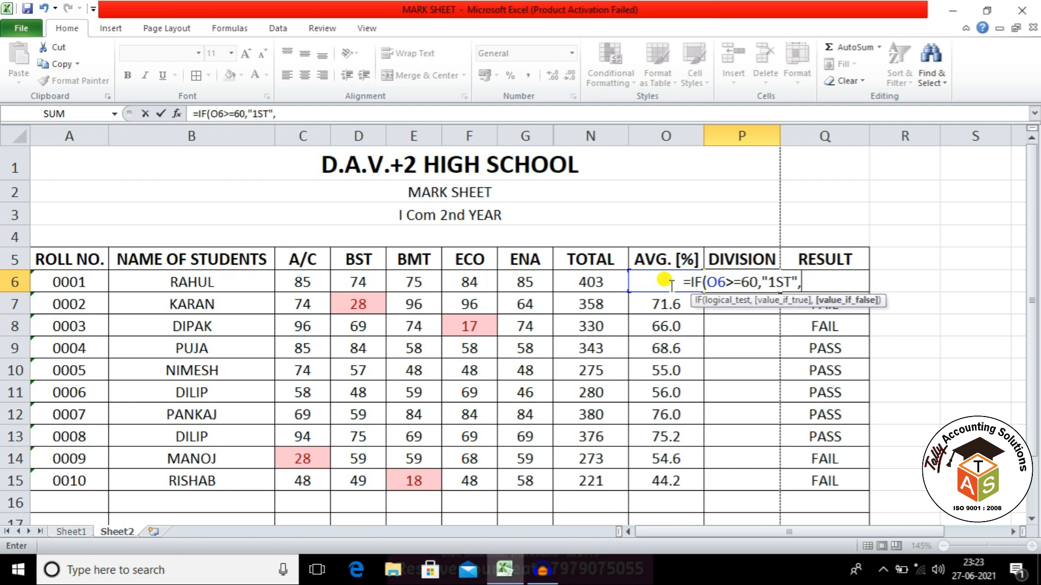
# Nest a second IF in the P6 formula that returns "2ND" when O6 is >=45.
pyautogui.write('IF')
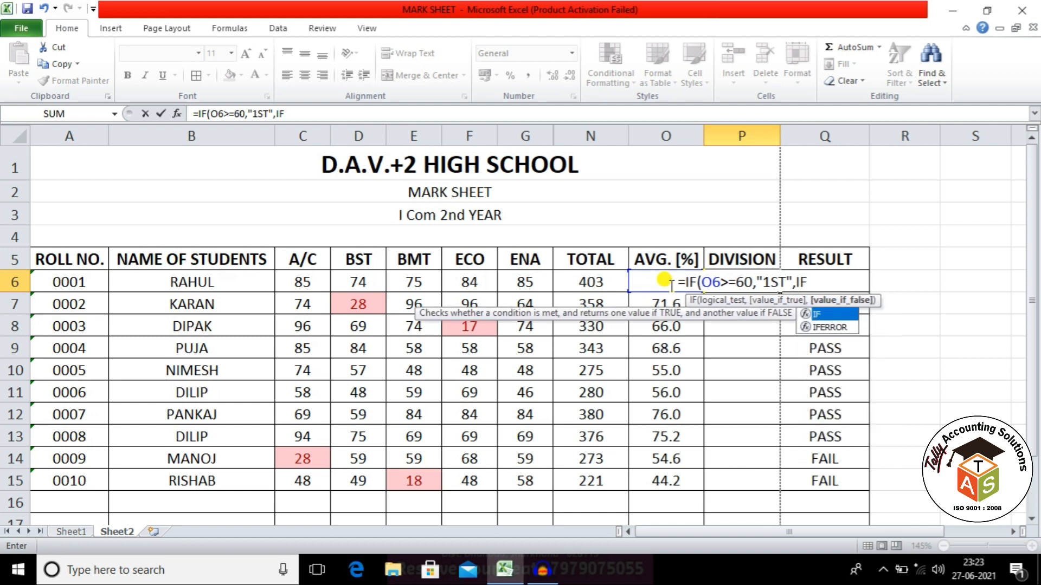
pyautogui.write('(')
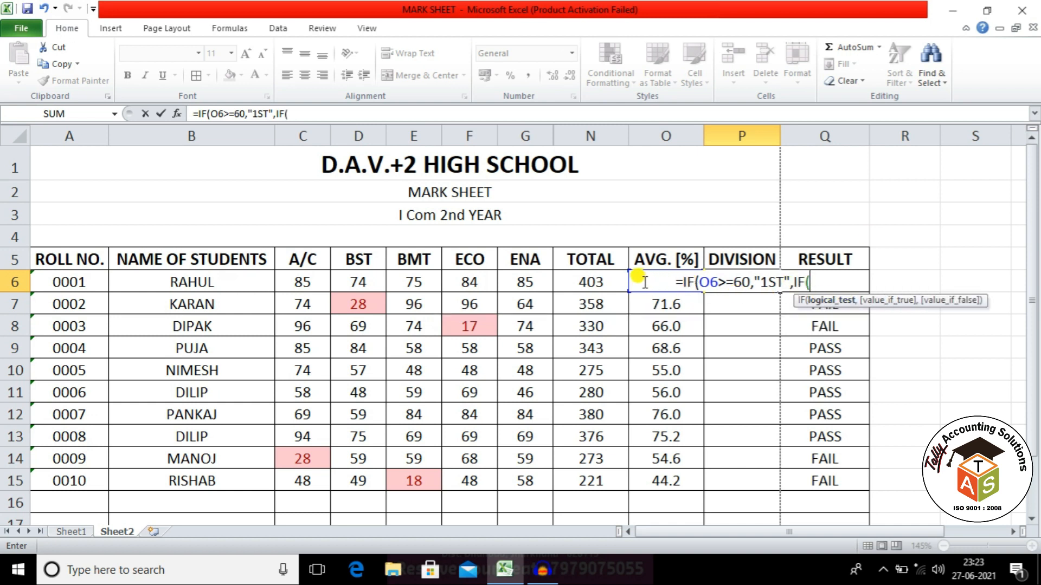
pyautogui.write('O6')
pyautogui.write('>=')
pyautogui.write('4')
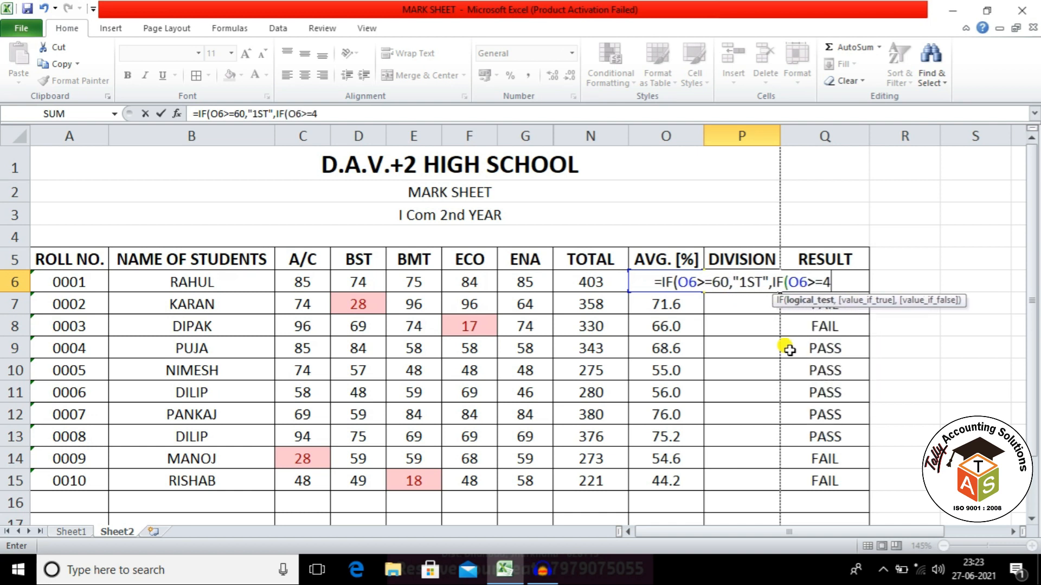
pyautogui.write('5,')
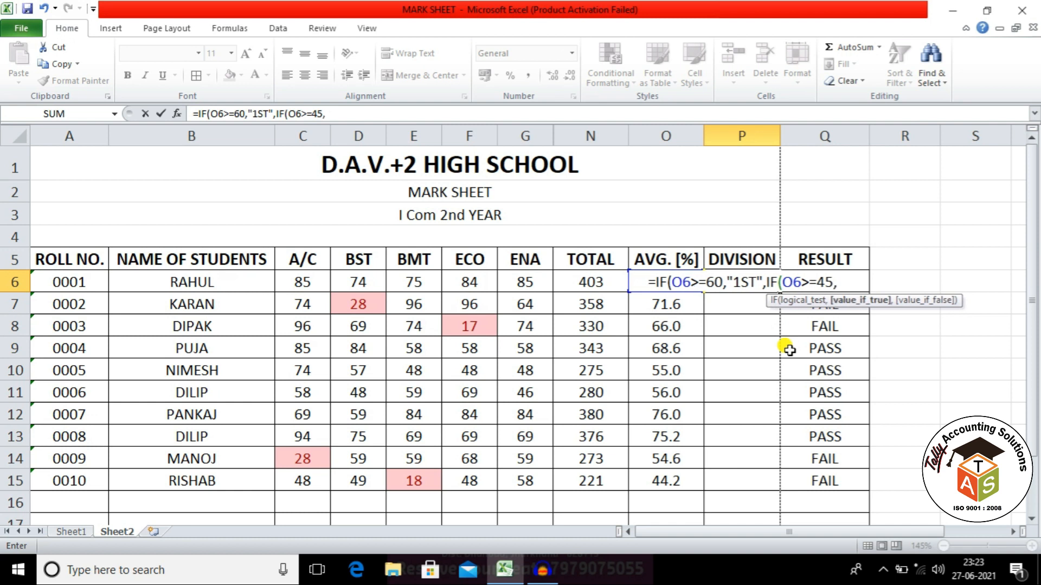
pyautogui.write('"2ND"')
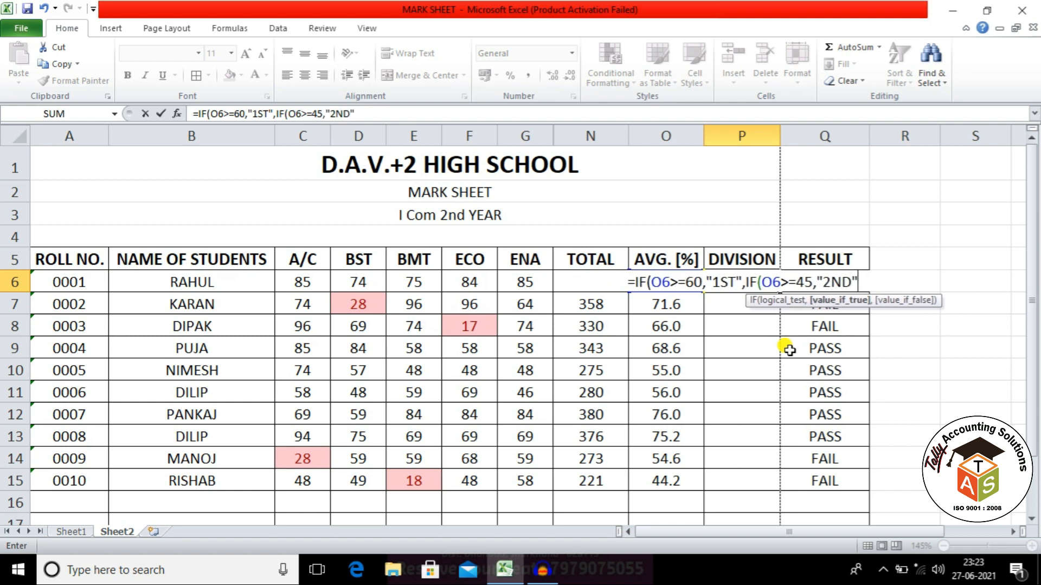
pyautogui.write(',')
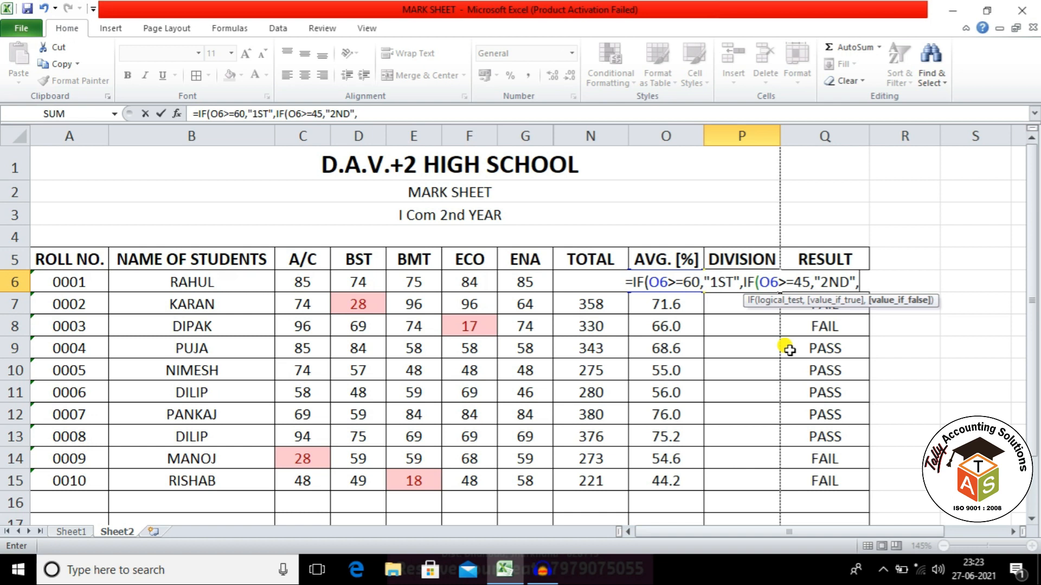
pyautogui.press('BackSpace')
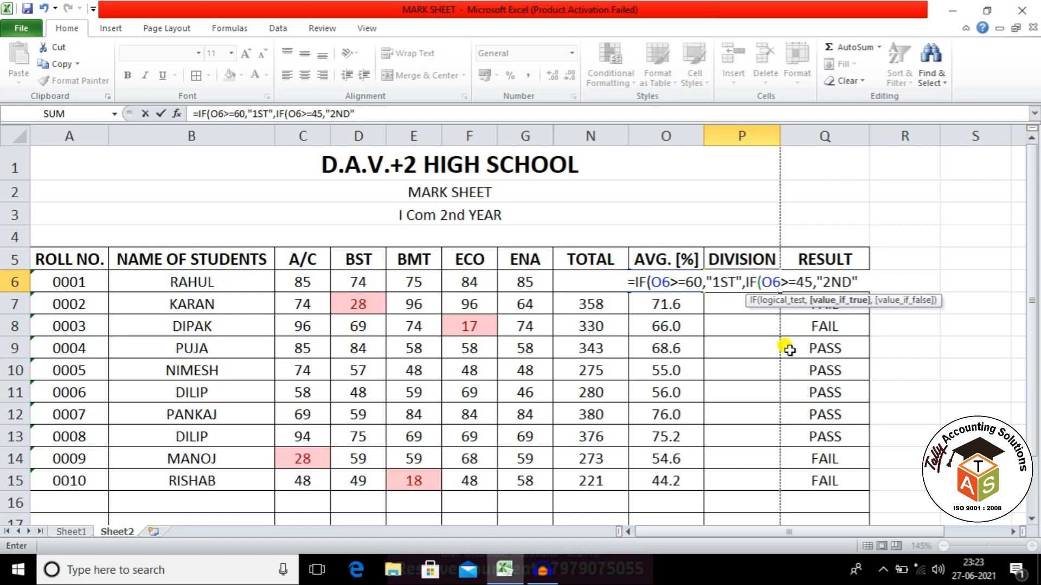
# Extend the P6 formula with (O6>=33,"3RD","FAIL"), close all its parentheses, and try to enter it.
pyautogui.write(',(')
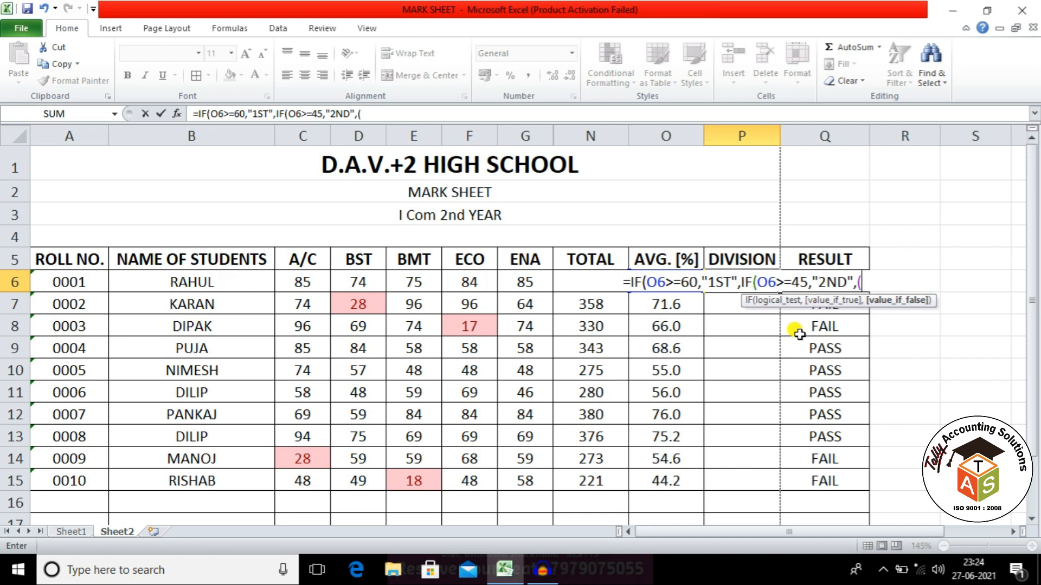
pyautogui.write('O6')
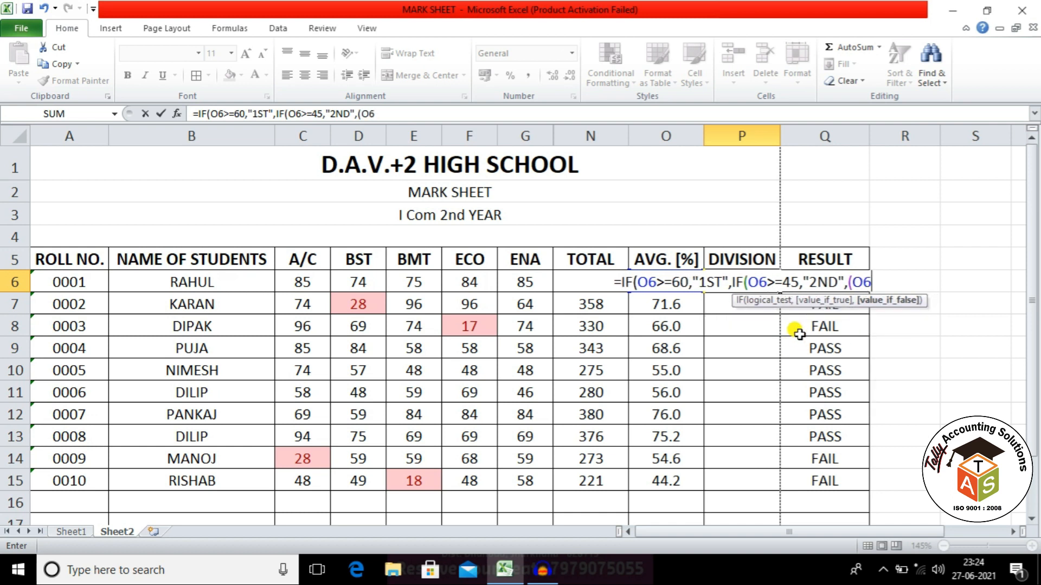
pyautogui.write('>=33')
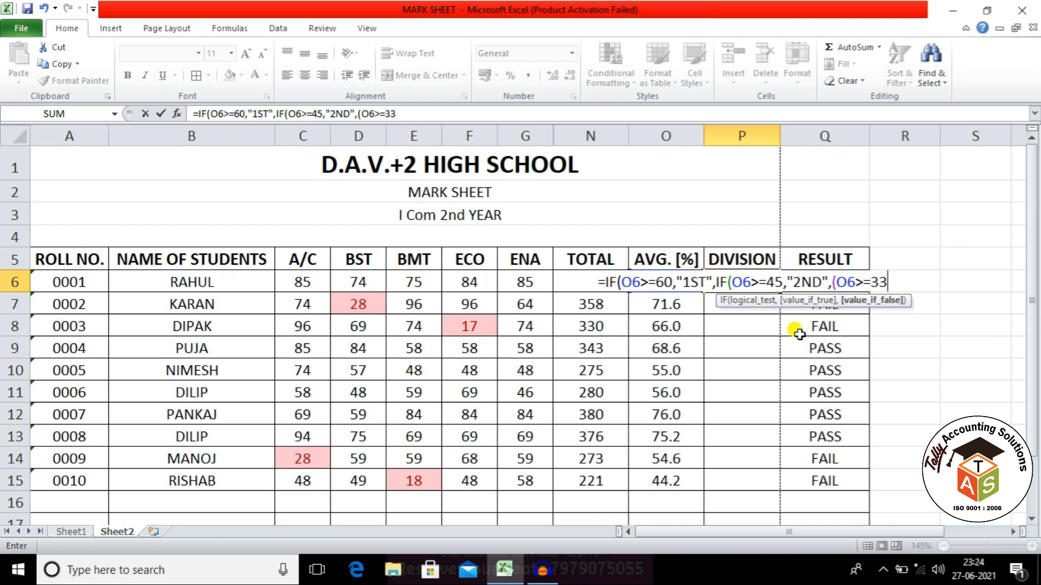
pyautogui.write(',"3')
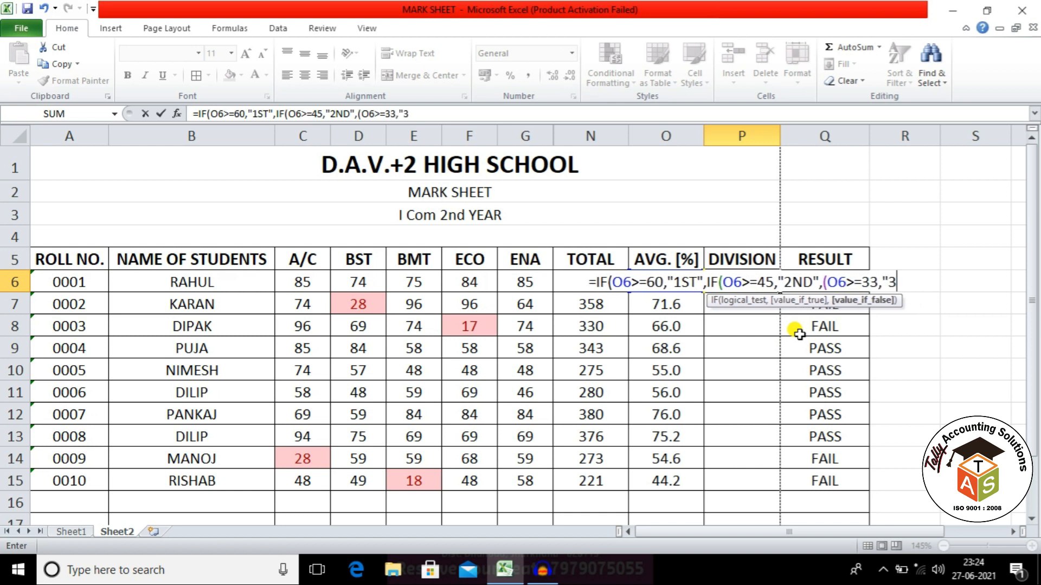
pyautogui.write('RD"')
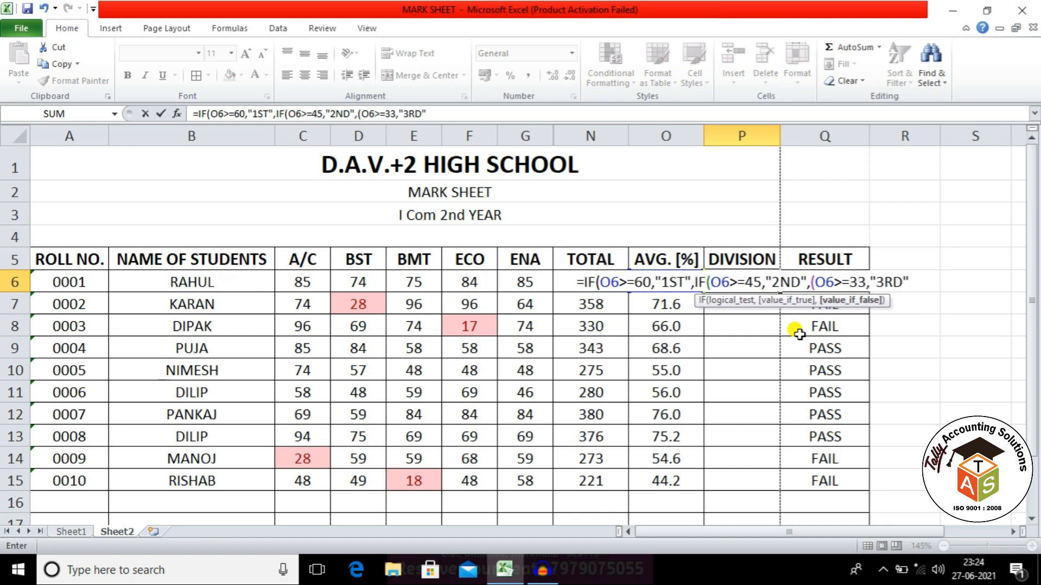
pyautogui.write(',"FA')
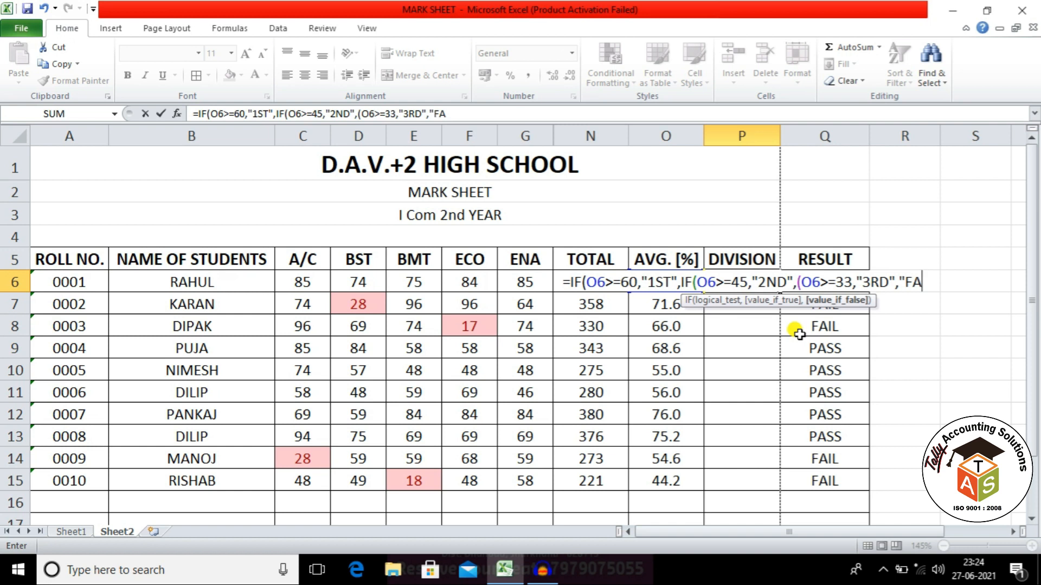
pyautogui.write('I')
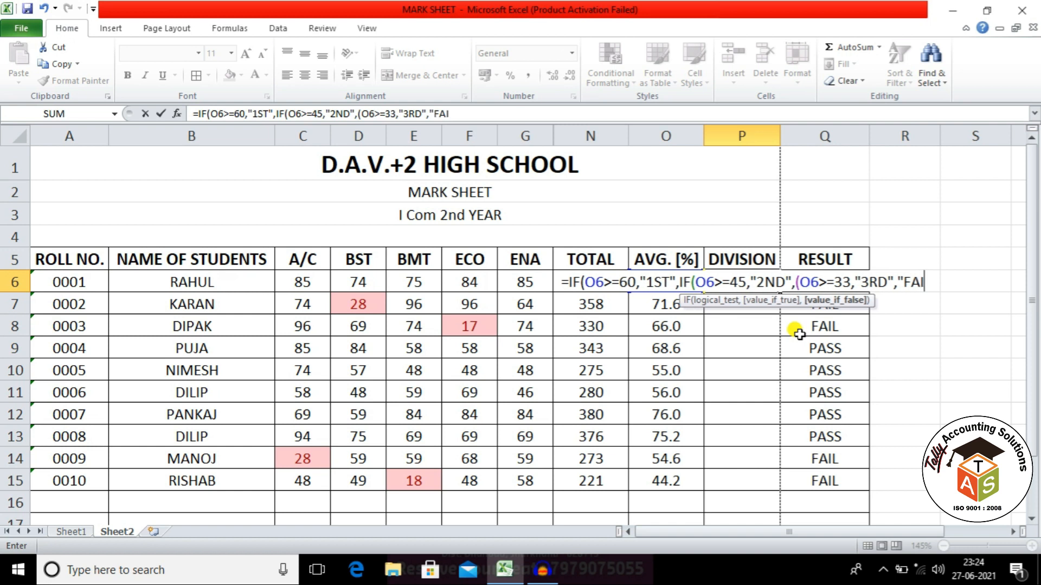
pyautogui.write('L"')
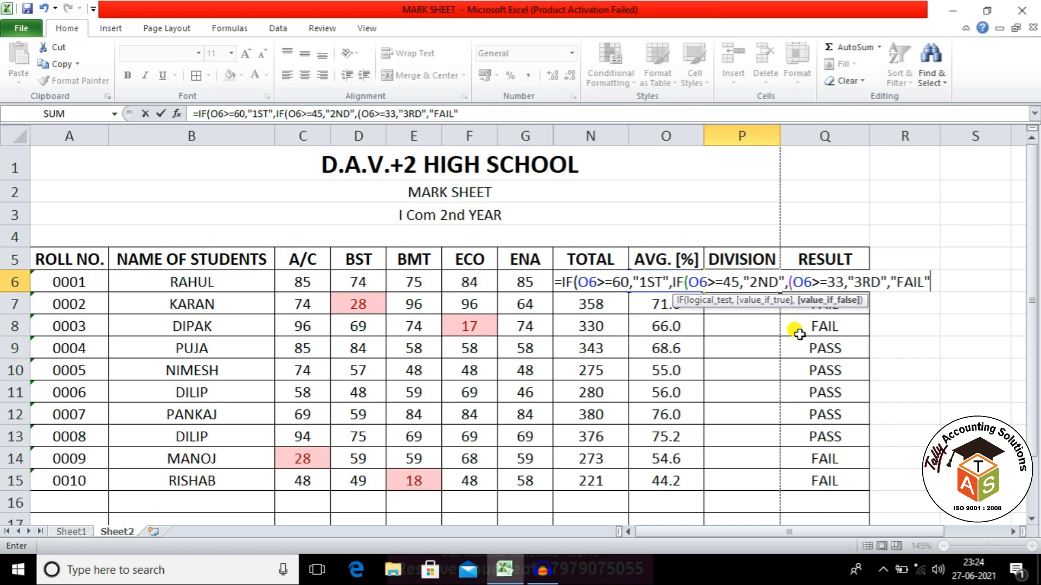
pyautogui.write(')))')
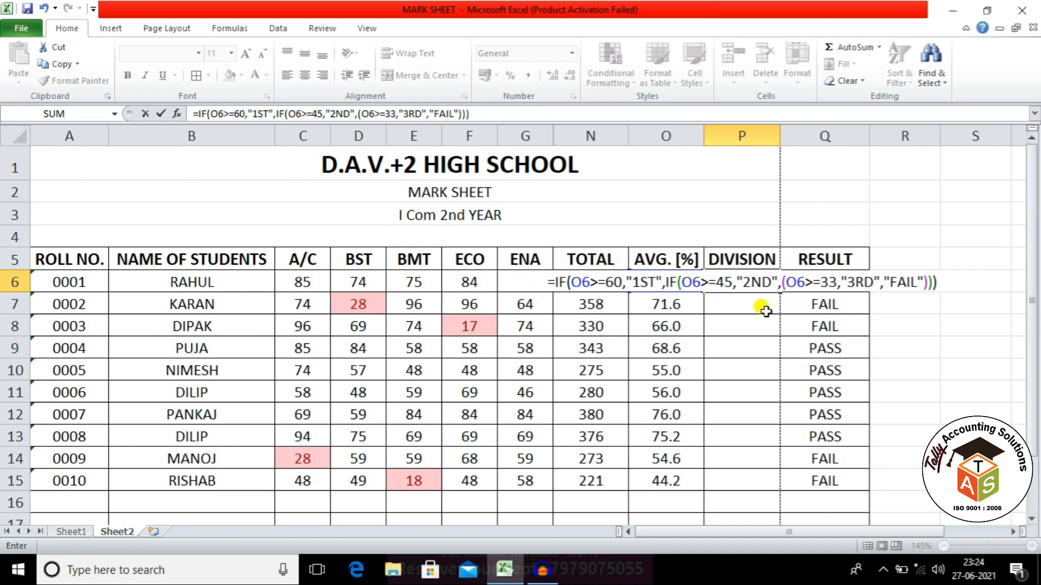
pyautogui.press('Return')
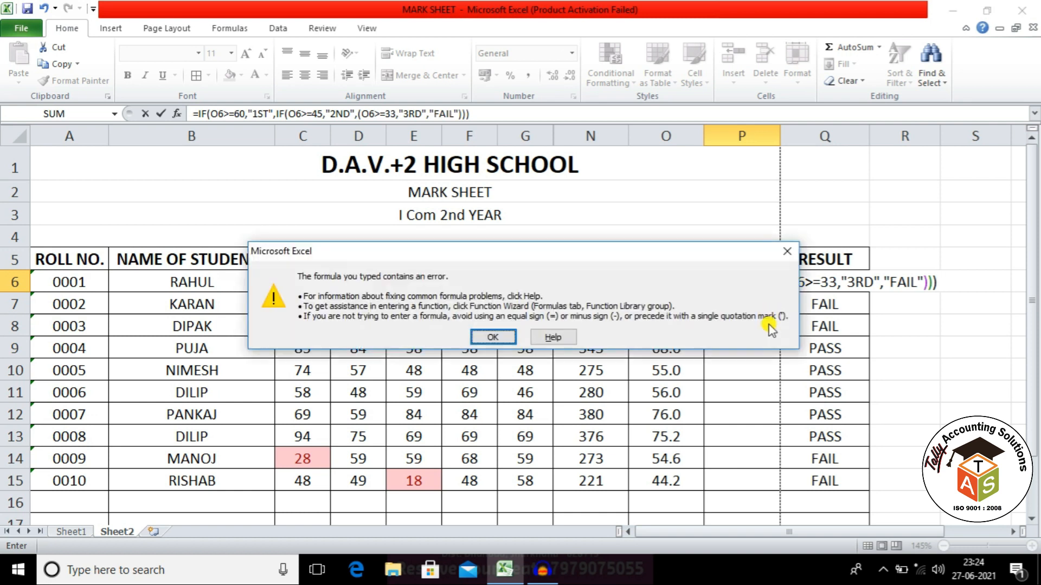
pyautogui.click(493, 337)
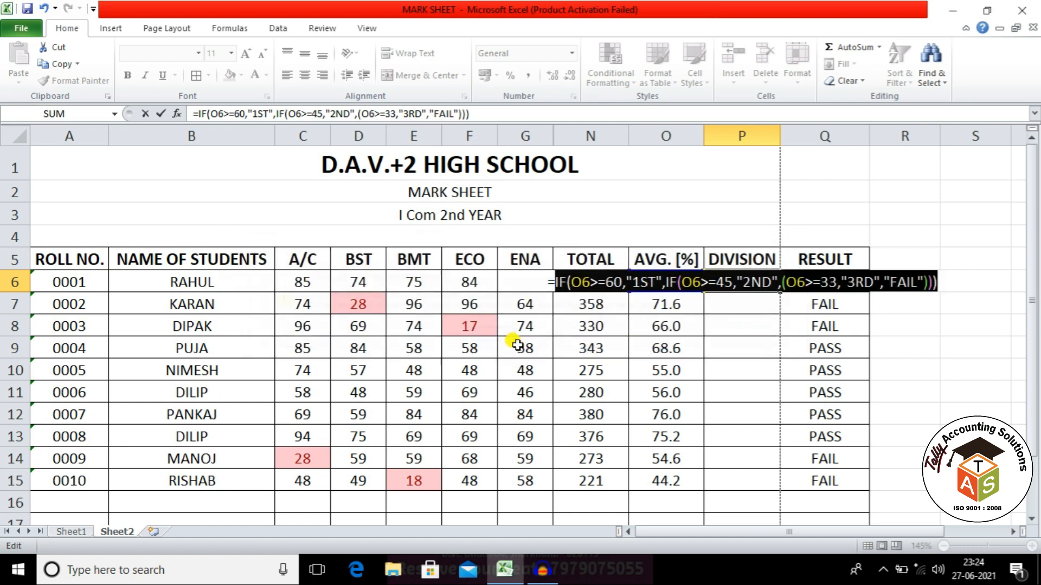
# Insert the missing IF before the O6>=33 test in the P6 formula, enter it, and fill it down to P15.
pyautogui.click(558, 282)
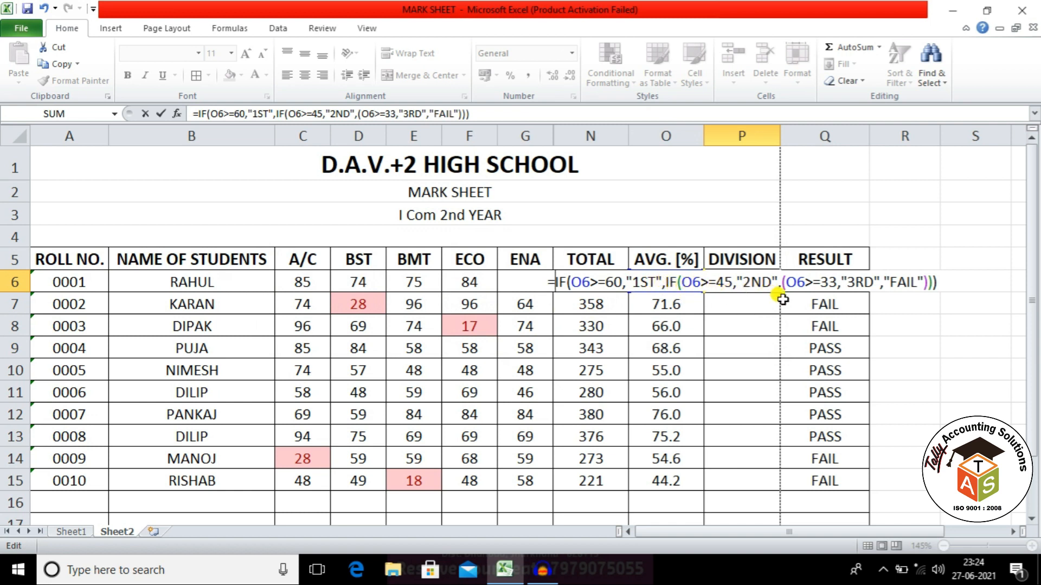
pyautogui.click(781, 282)
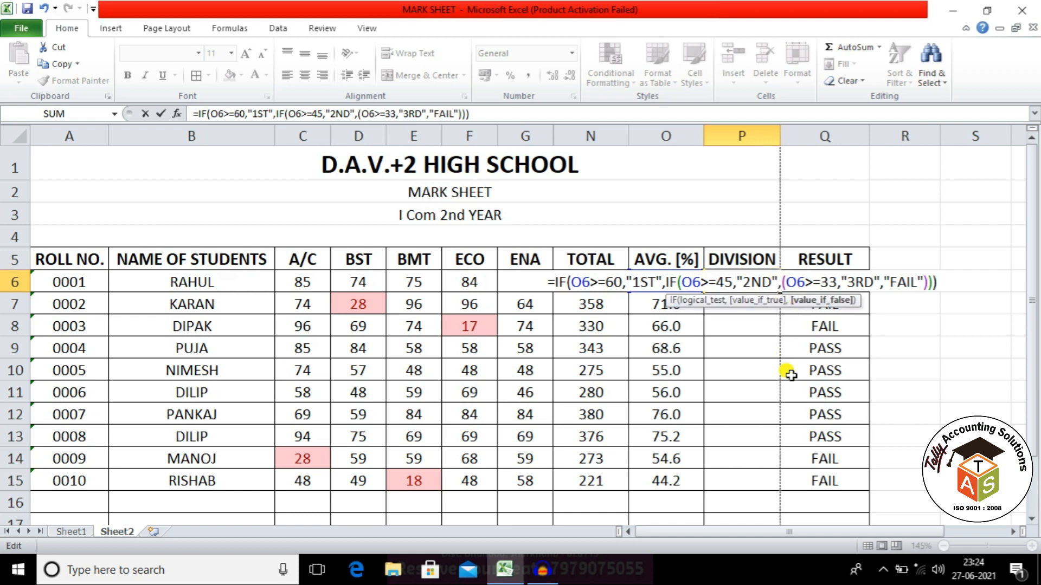
pyautogui.write('IF')
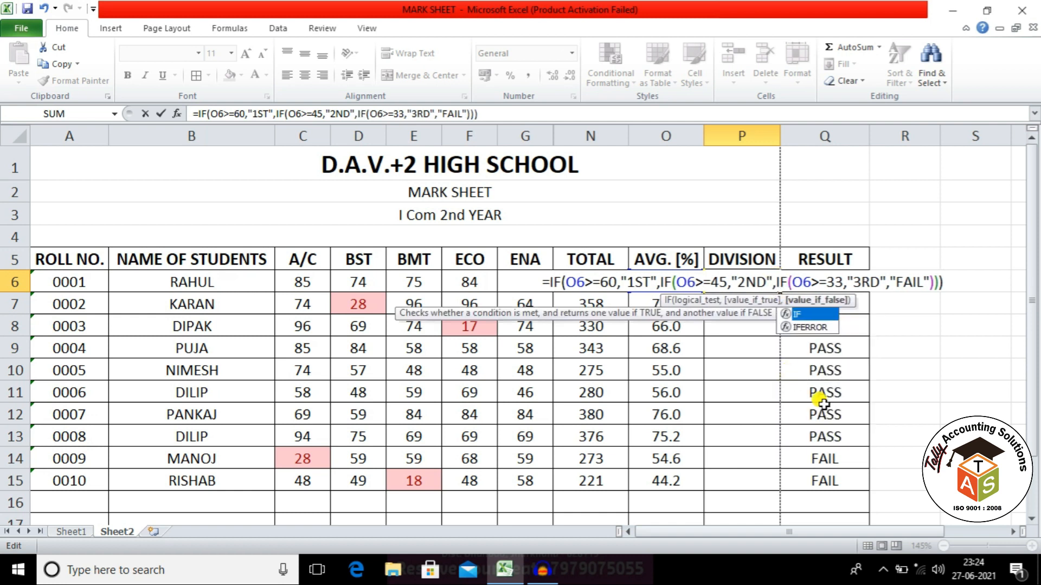
pyautogui.press('Return')
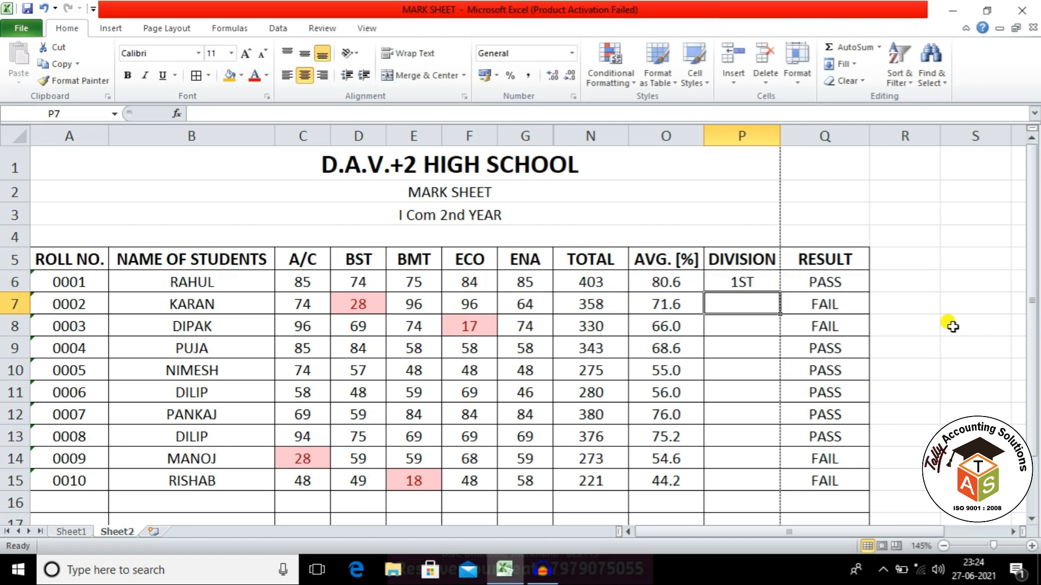
pyautogui.click(766, 281)
pyautogui.moveTo(779, 292); pyautogui.dragTo(767, 491)
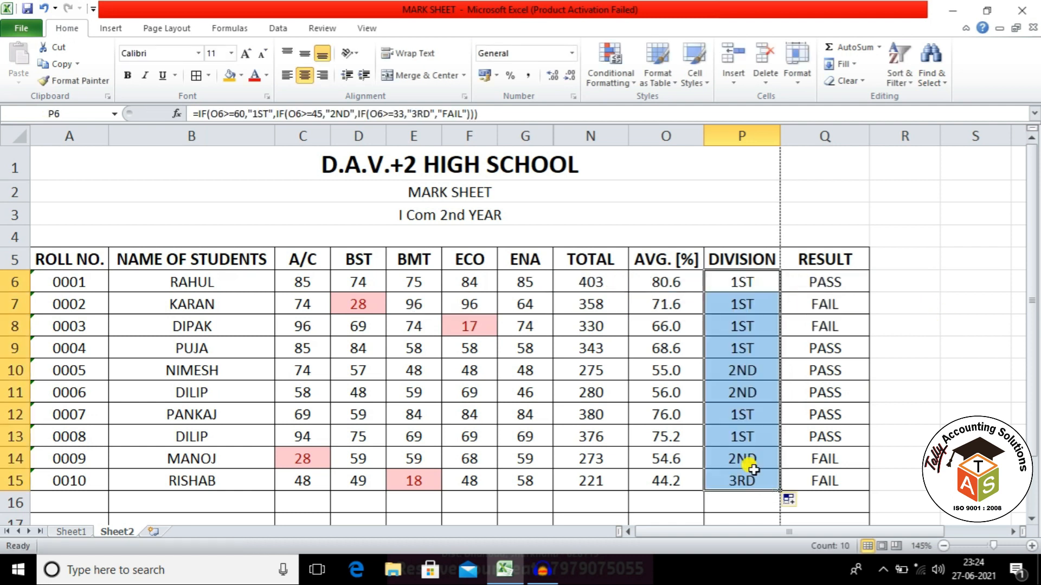
# Check the DIVISION entries against the averages, including the division and result of the student in row 15.
pyautogui.click(664, 283)
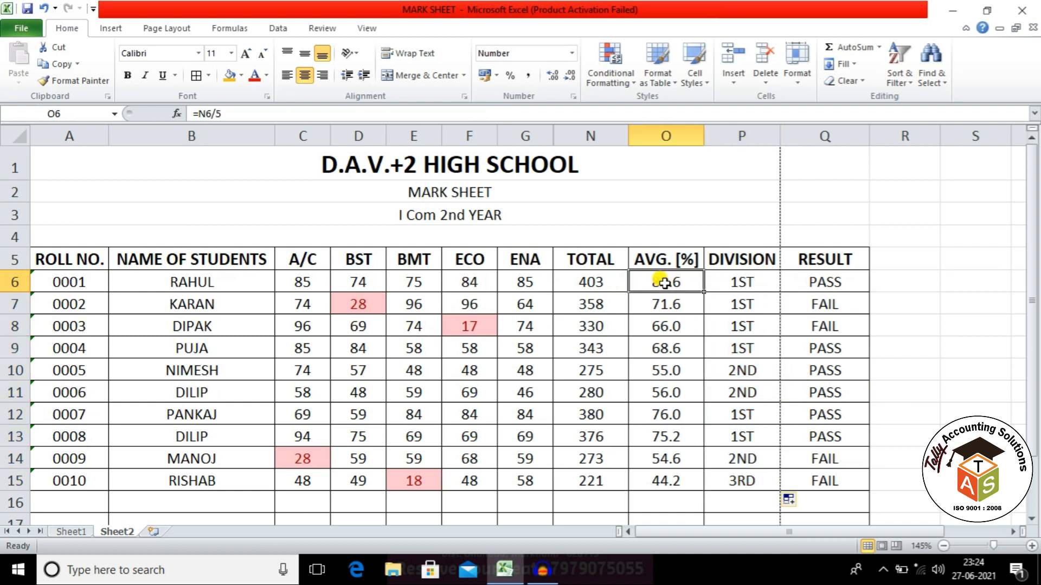
pyautogui.click(731, 373)
pyautogui.press('Down')
pyautogui.click(733, 373)
pyautogui.click(732, 389)
pyautogui.click(740, 480)
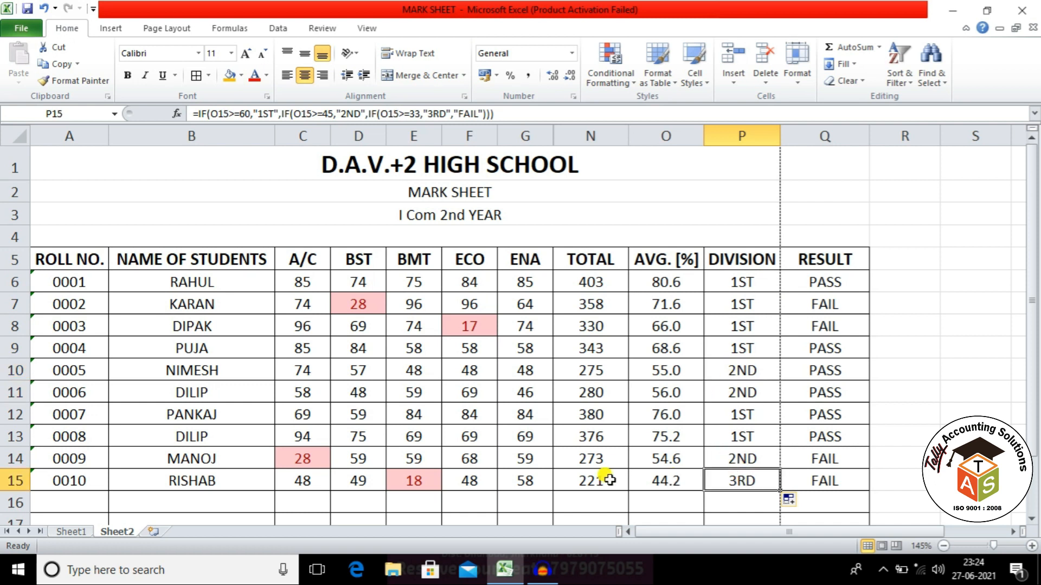
pyautogui.click(823, 482)
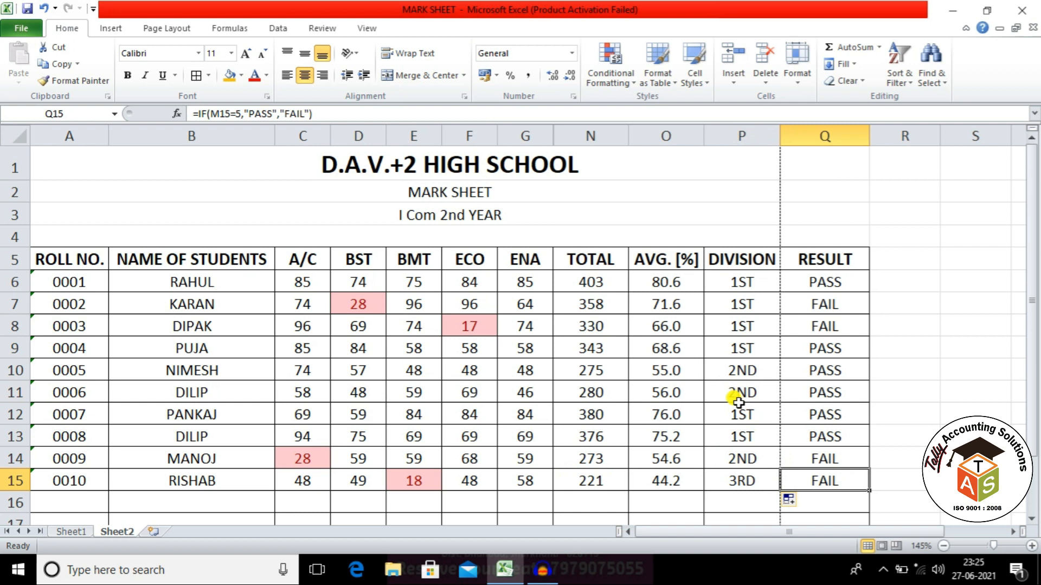
# Preview the printout of the mark sheet and check how its columns are split across both pages.
pyautogui.click(684, 348)
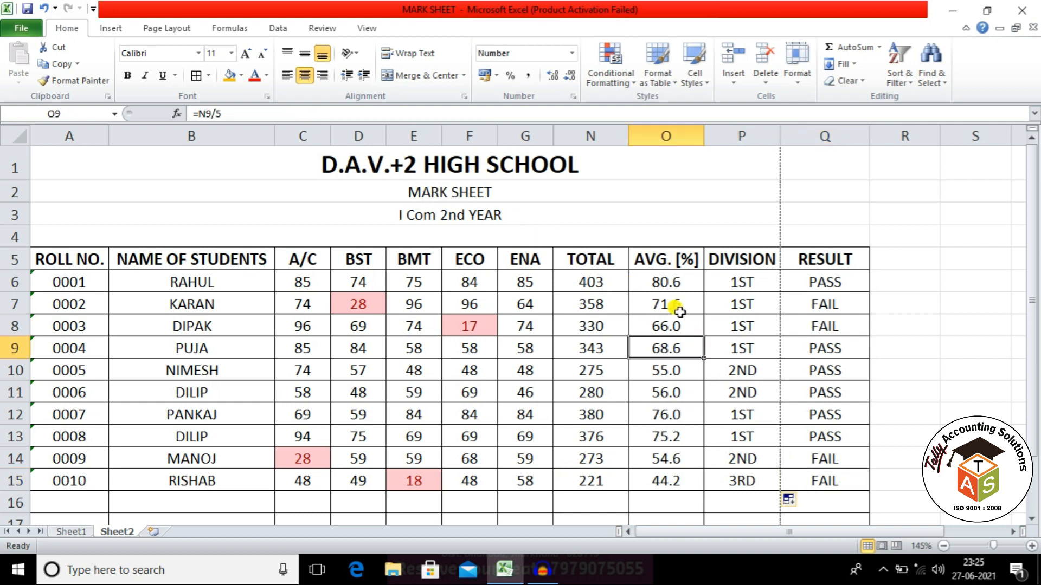
pyautogui.hotkey('ctrl', 'p')
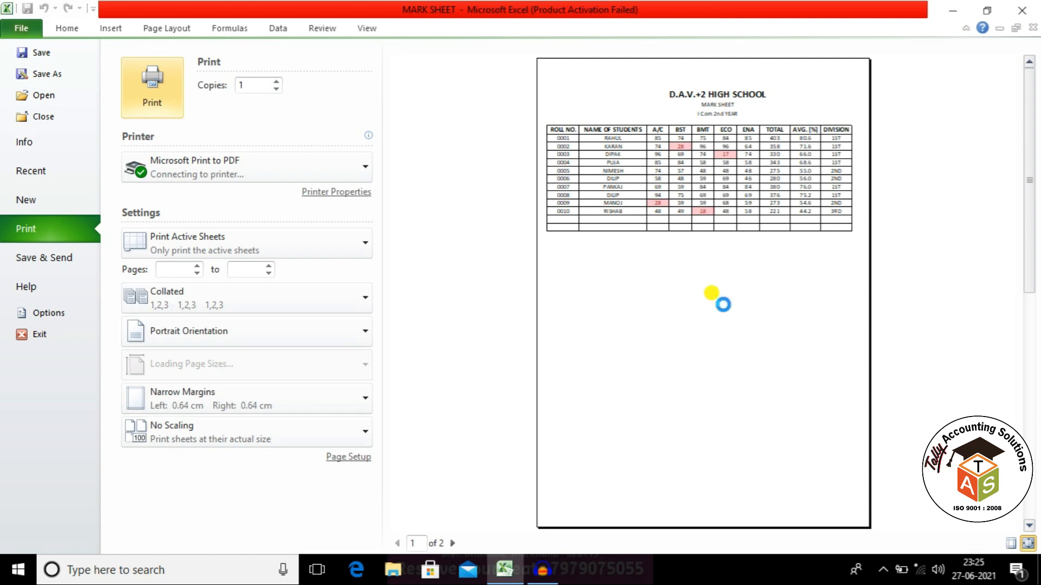
pyautogui.scroll(-1, 773, 204)
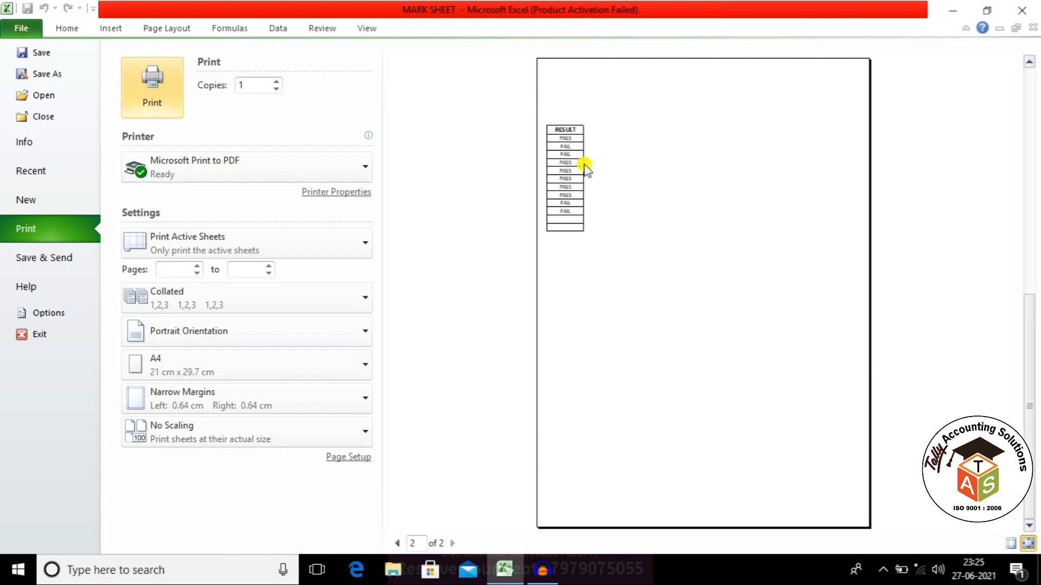
pyautogui.scroll(1, 586, 169)
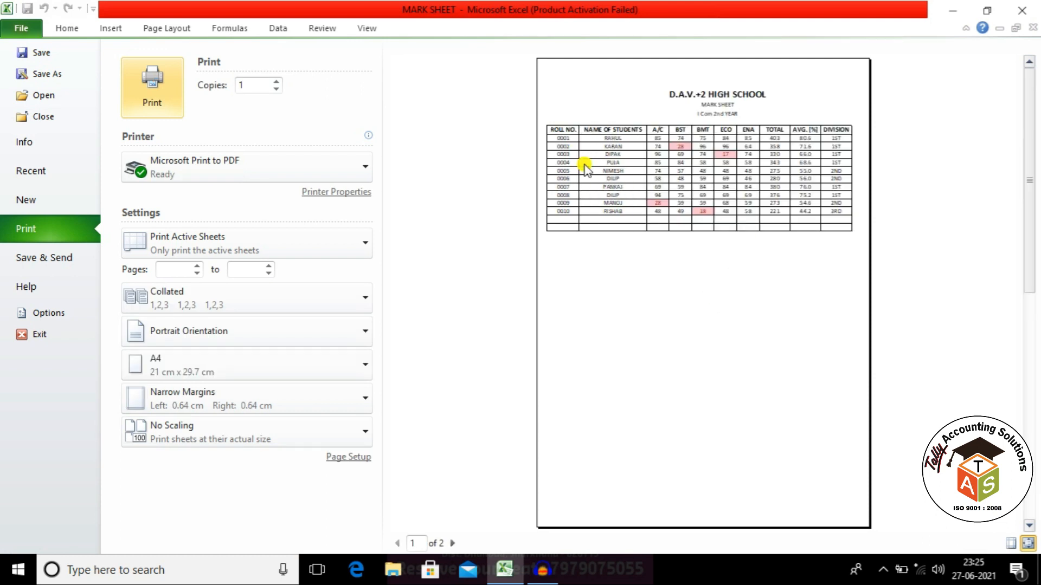
pyautogui.scroll(-1, 585, 168)
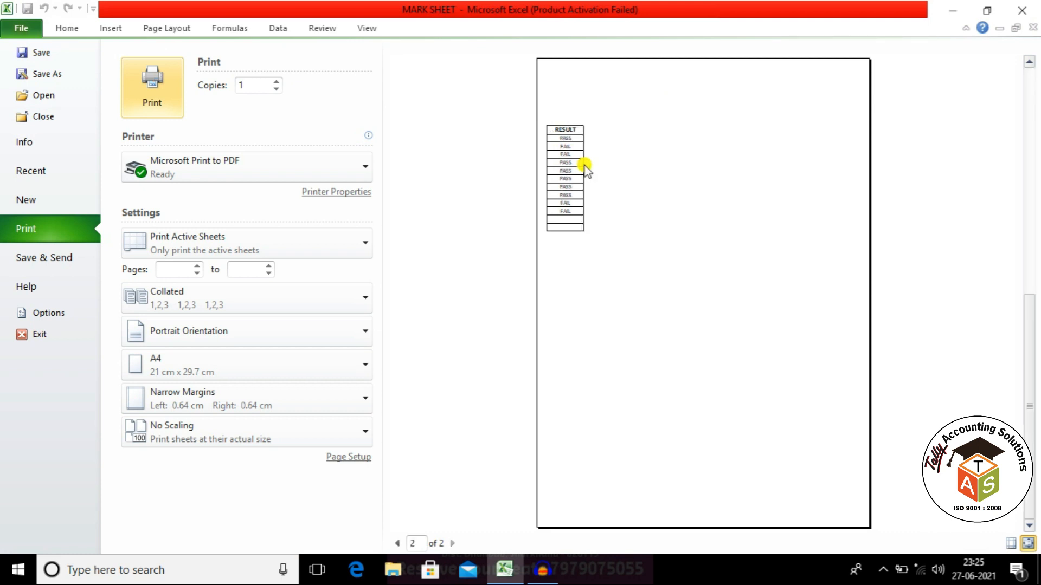
pyautogui.scroll(1, 586, 168)
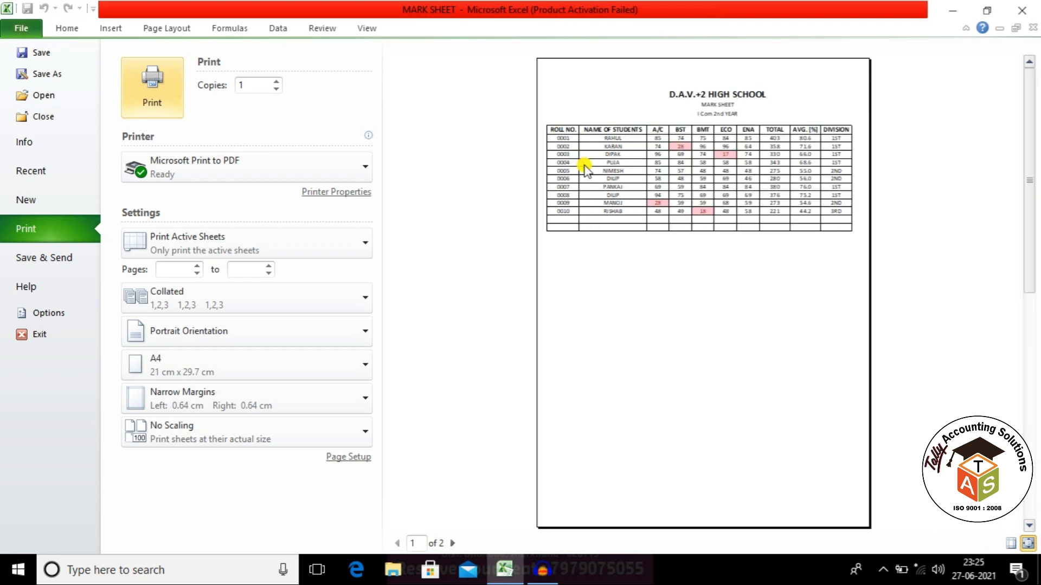
pyautogui.press('Escape')
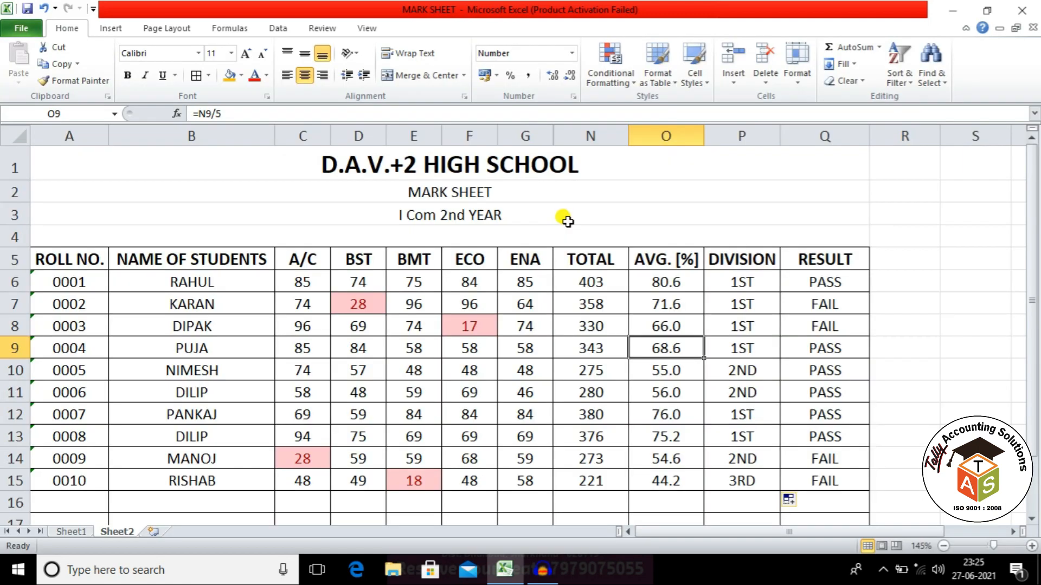
pyautogui.click(744, 169)
pyautogui.click(757, 283)
pyautogui.click(761, 191)
pyautogui.click(759, 281)
pyautogui.click(757, 162)
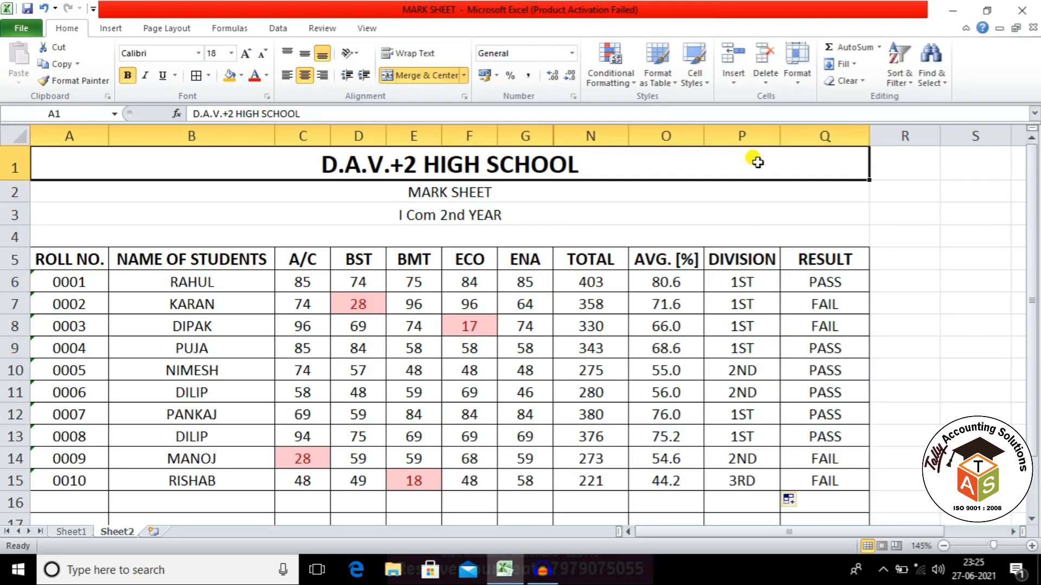
# Set the print scaling to fit 1 page wide by 1 tall and inspect the enlarged print preview.
pyautogui.hotkey('ctrl', 'p')
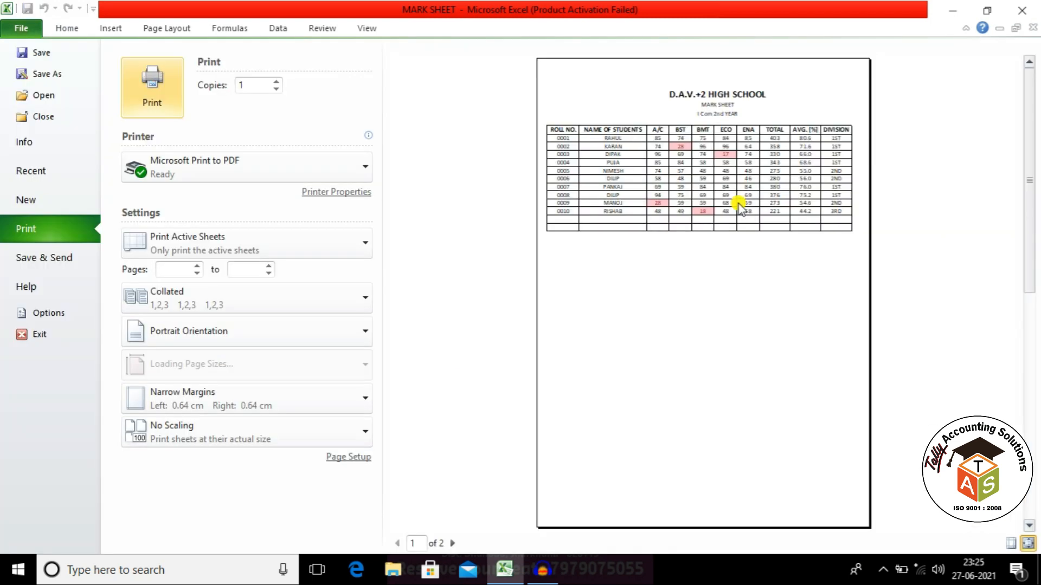
pyautogui.click(348, 457)
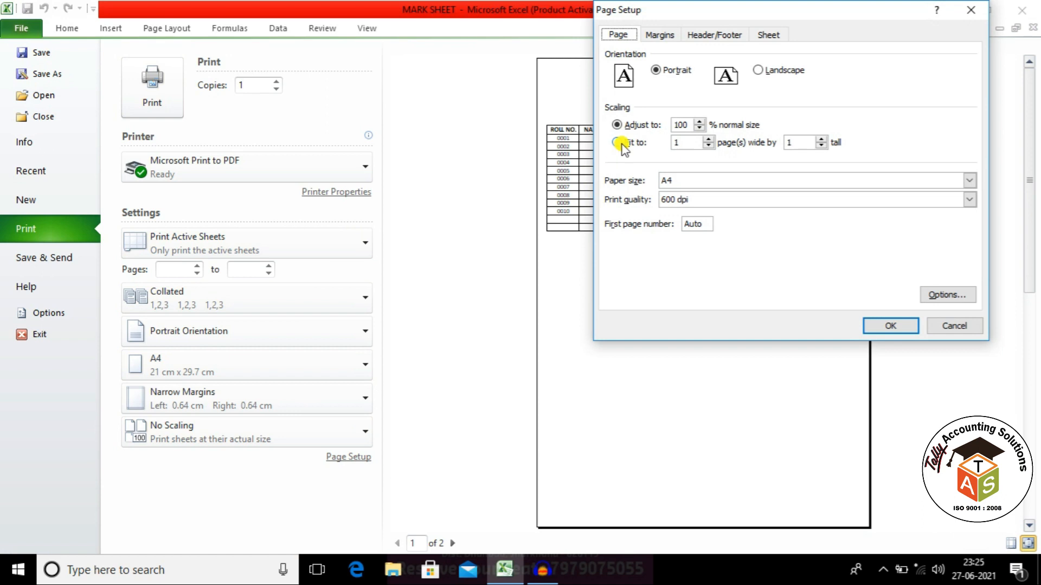
pyautogui.click(878, 325)
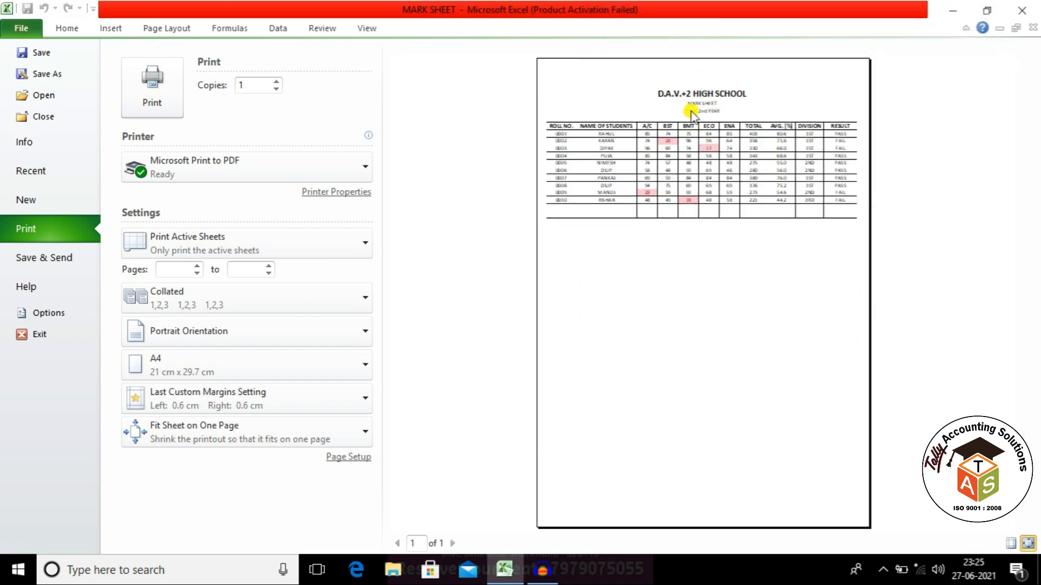
pyautogui.click(763, 195)
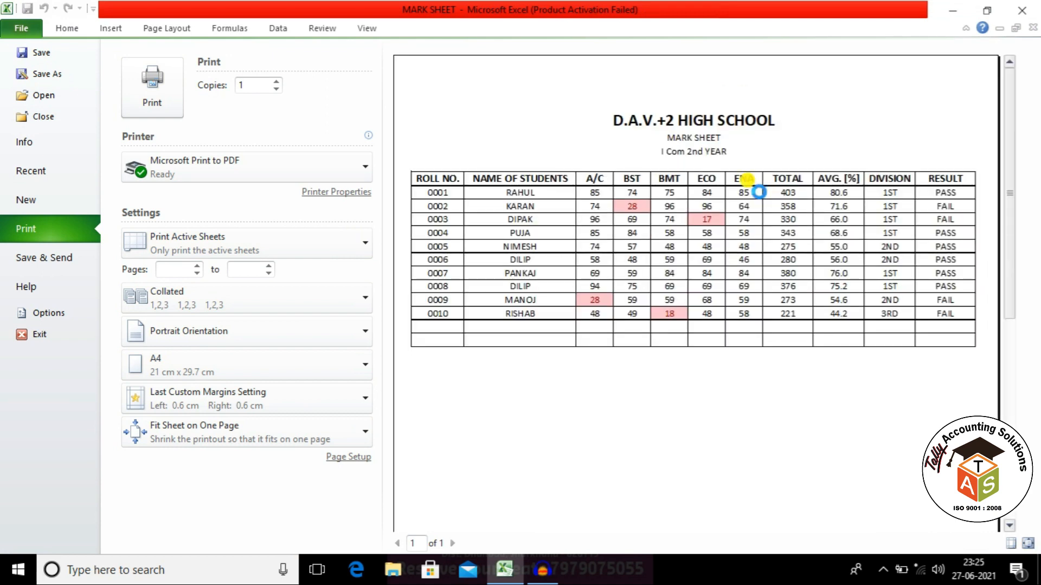
pyautogui.click(757, 191)
pyautogui.press('Escape')
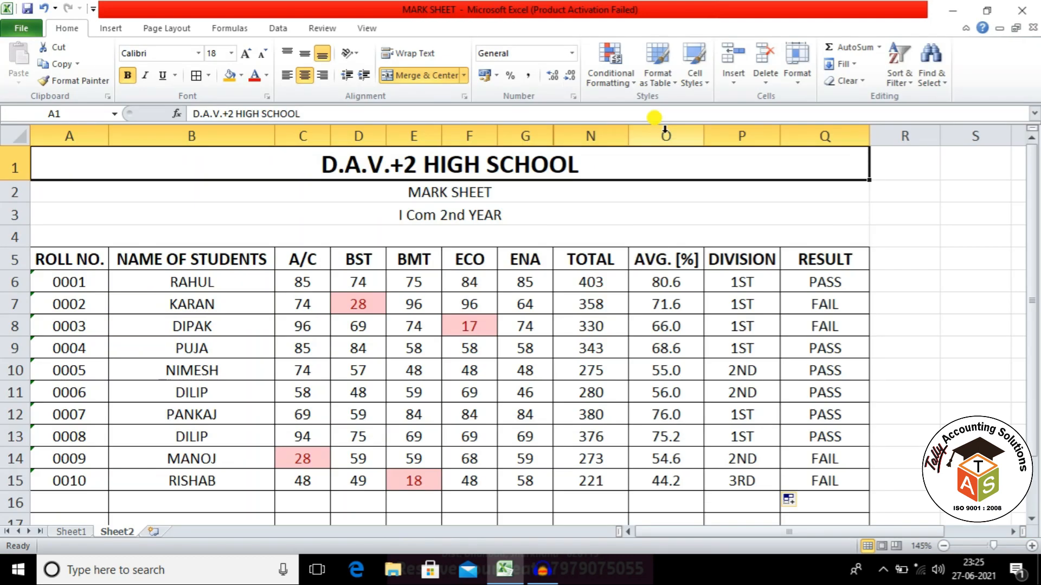
# Select the mark sheet range A1:Q17 and change the page orientation to Landscape.
pyautogui.click(624, 215)
pyautogui.click(629, 168)
pyautogui.moveTo(629, 163); pyautogui.dragTo(590, 516)
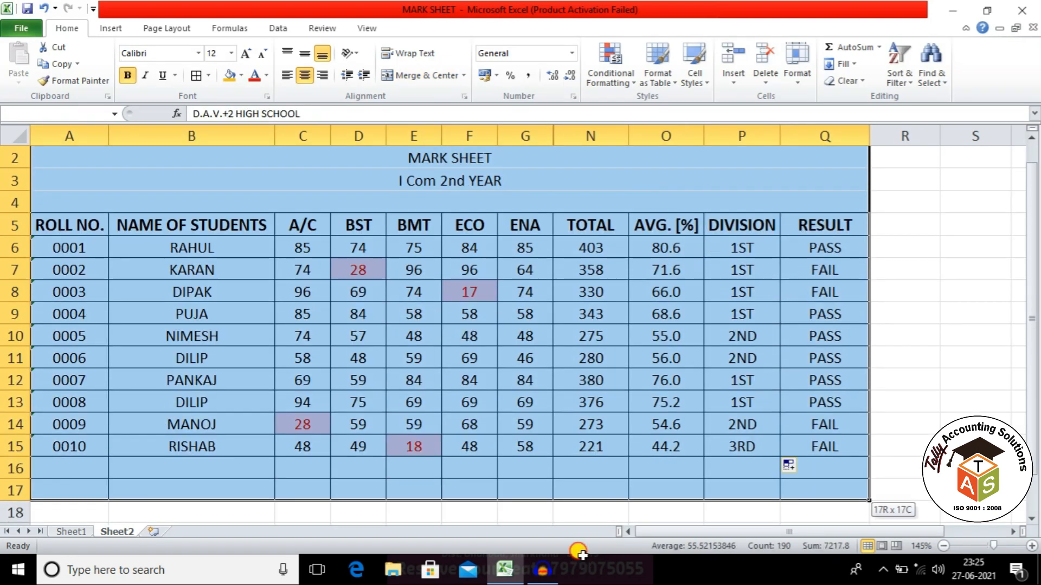
pyautogui.click(169, 30)
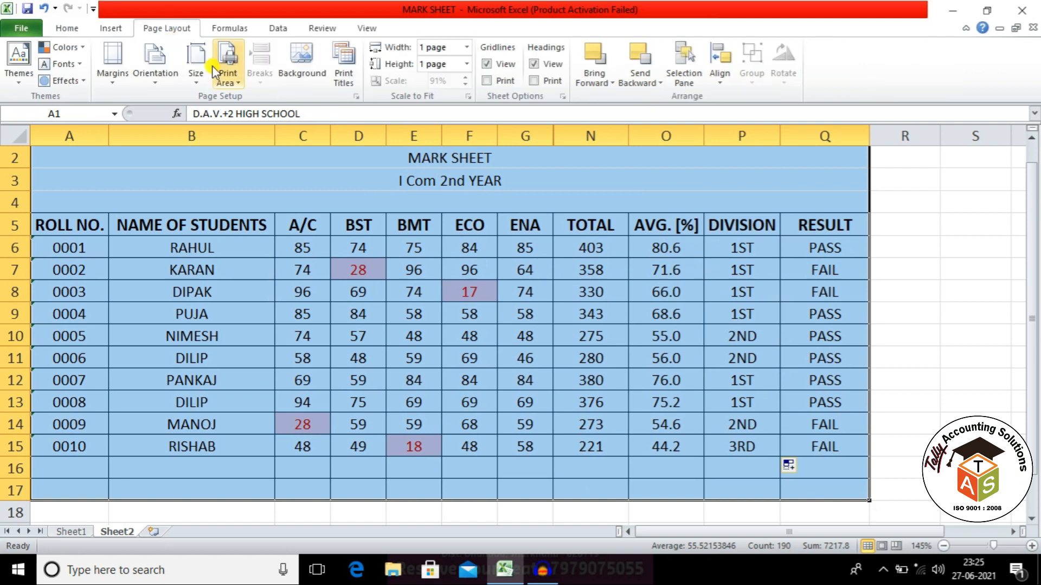
pyautogui.click(157, 68)
pyautogui.click(184, 141)
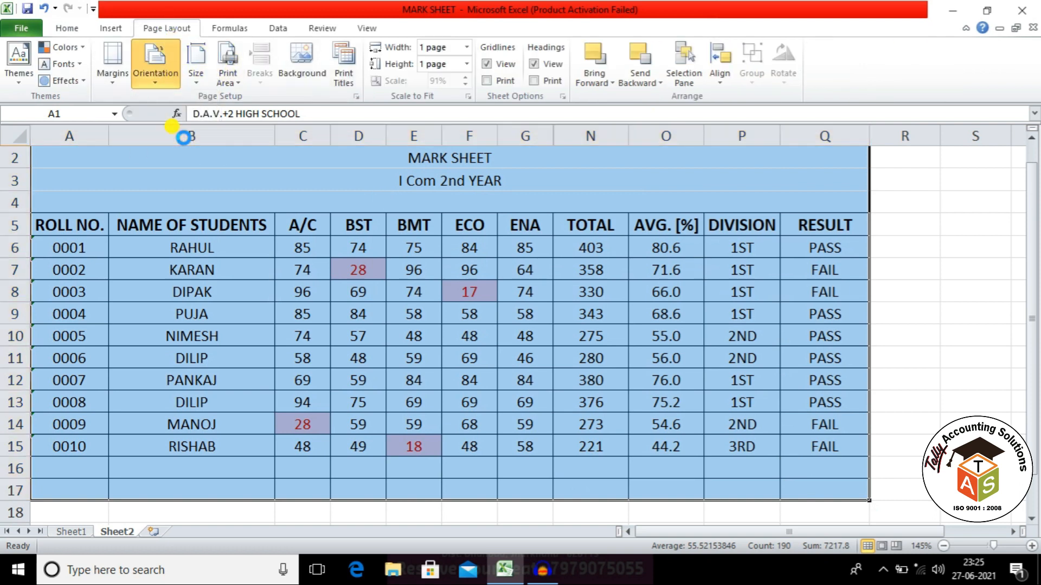
# Adjust the print scaling to 130% of normal size and check the landscape print preview.
pyautogui.hotkey('ctrl', 'p')
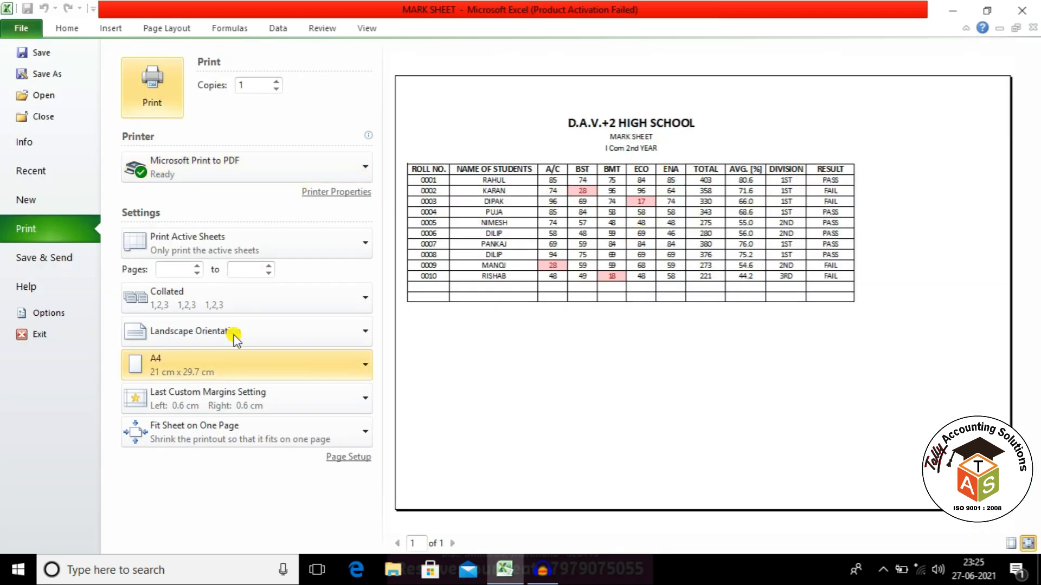
pyautogui.click(347, 457)
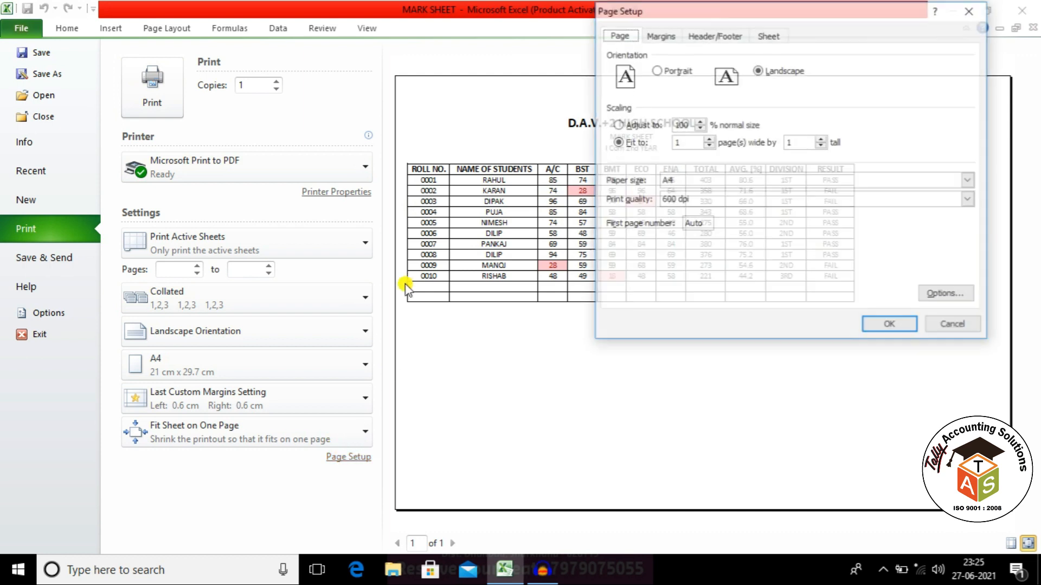
pyautogui.click(634, 126)
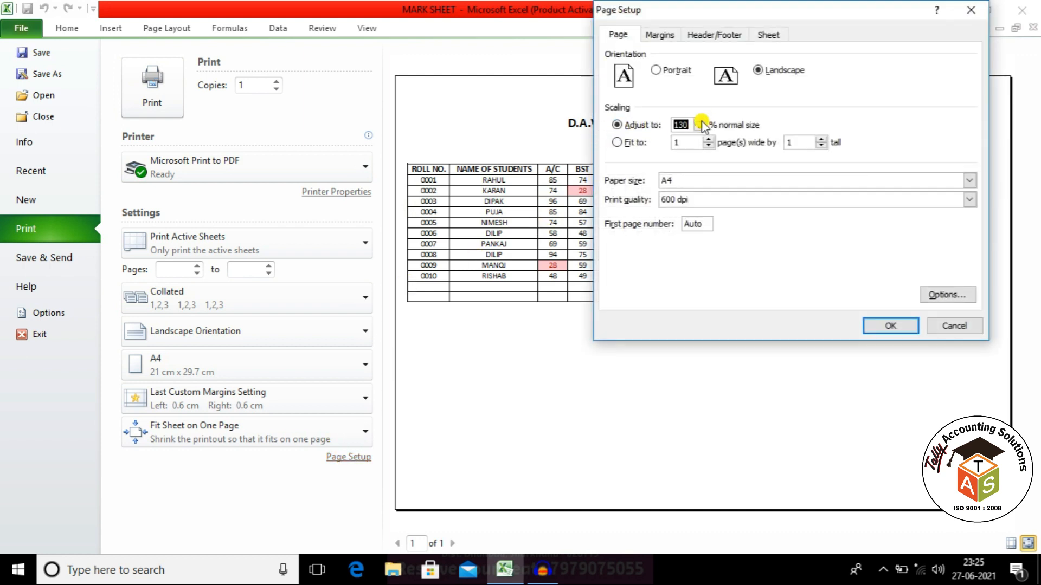
pyautogui.click(889, 325)
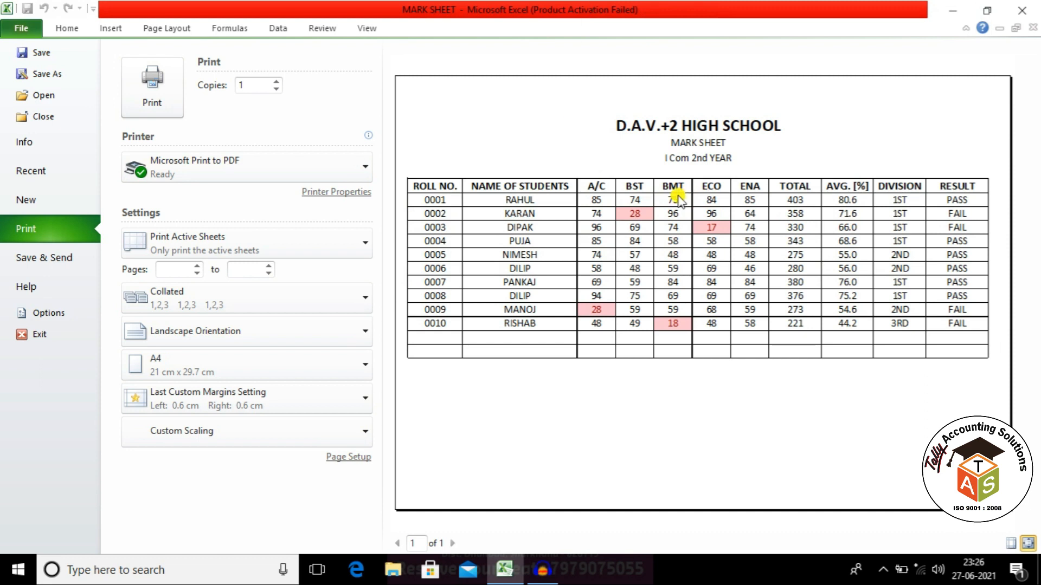
pyautogui.press('Escape')
# Delete the two empty bordered rows 16 and 17 below the last student.
pyautogui.scroll(-1, 299, 310)
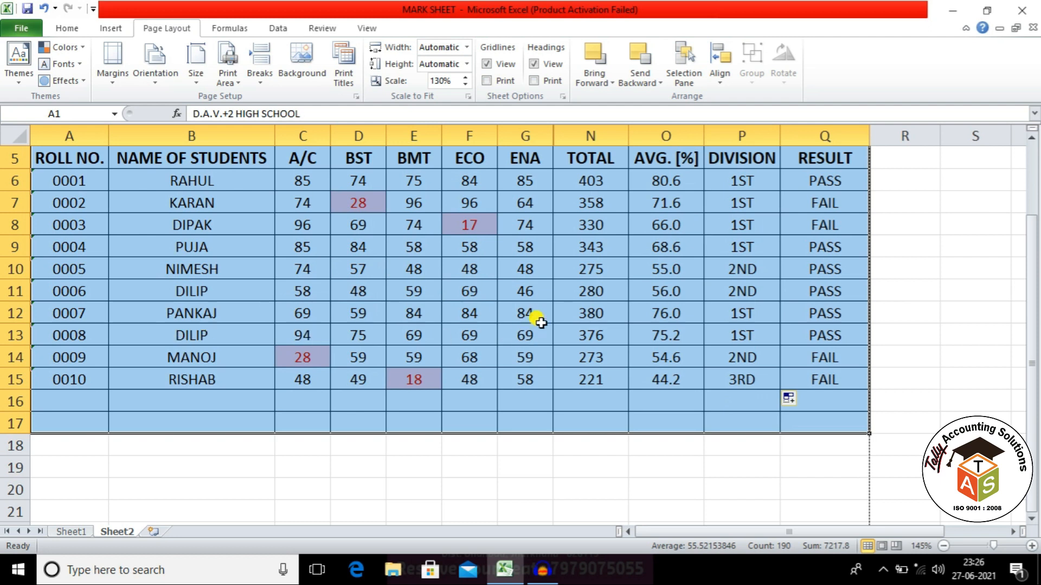
pyautogui.scroll(1, 541, 322)
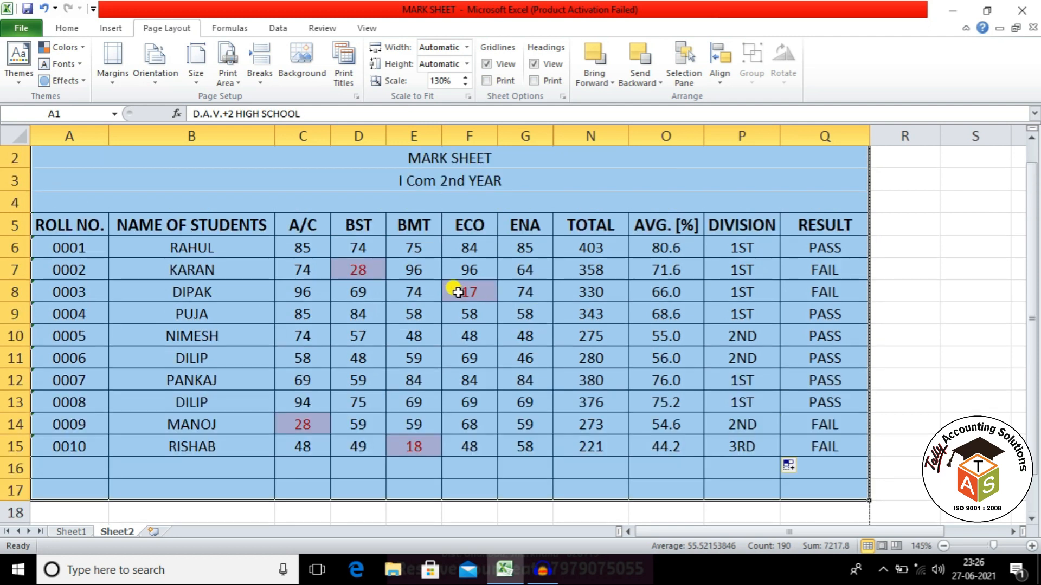
pyautogui.scroll(-1, 566, 417)
pyautogui.scroll(1, 509, 356)
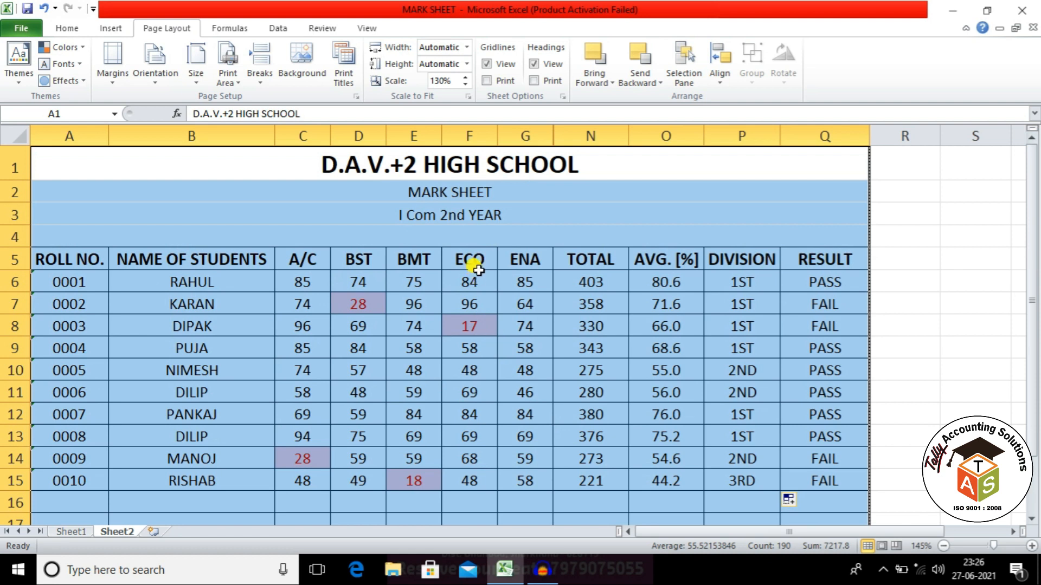
pyautogui.click(716, 323)
pyautogui.scroll(-1, 520, 282)
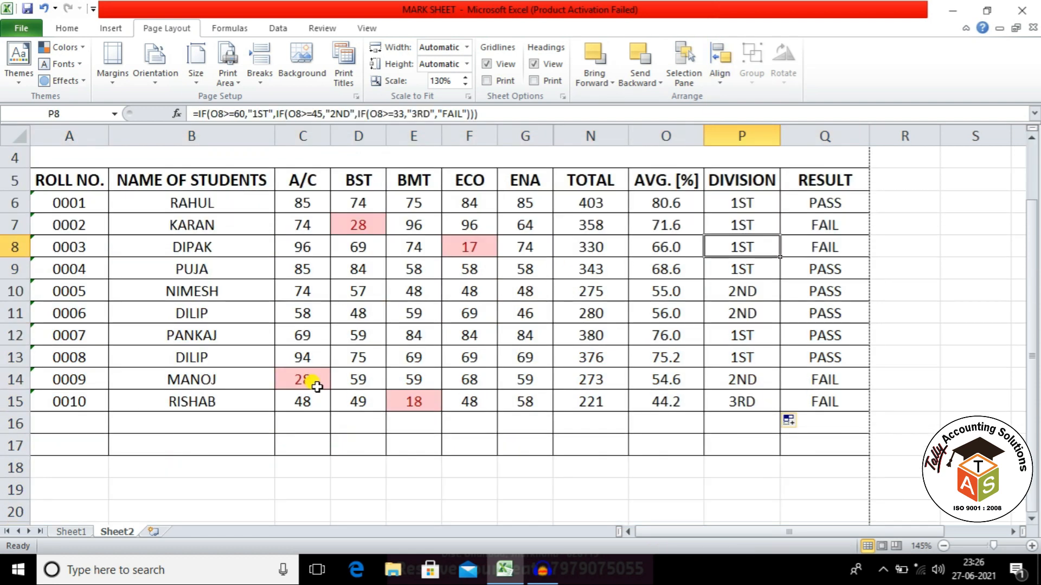
pyautogui.click(13, 423)
pyautogui.moveTo(15, 422); pyautogui.dragTo(14, 443)
pyautogui.rightClick(14, 444)
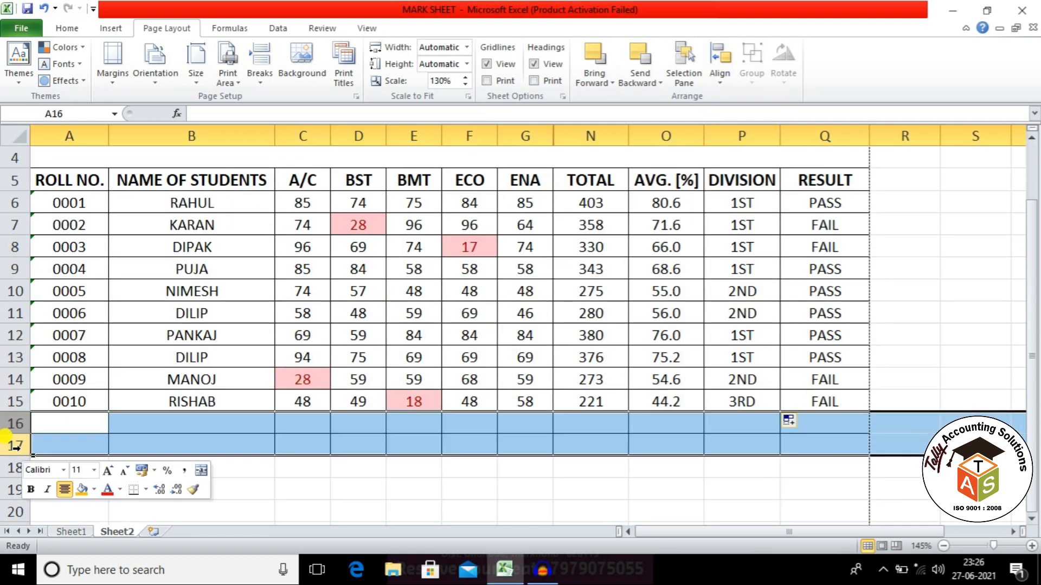
pyautogui.click(59, 353)
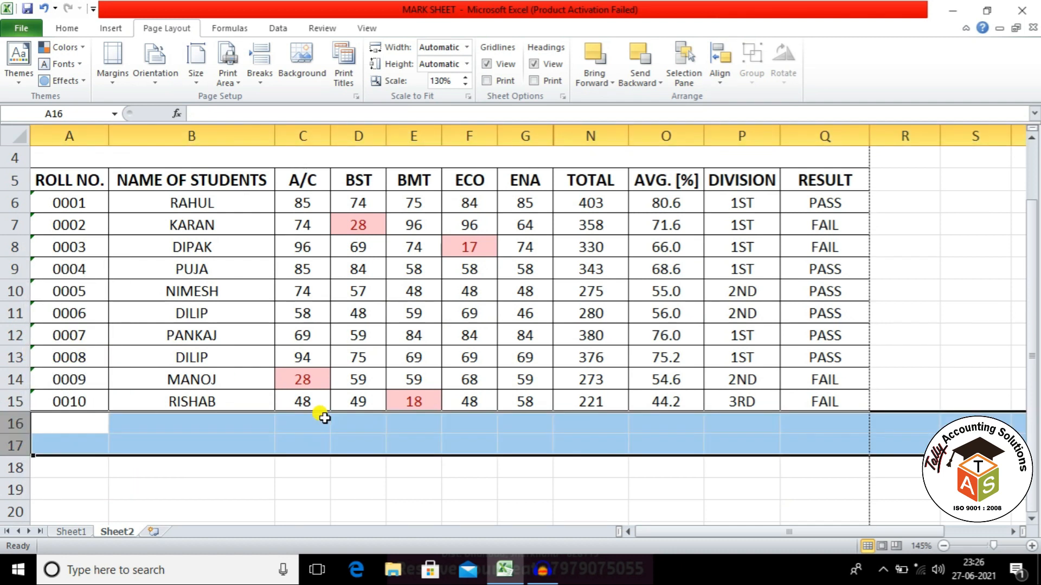
# Merge and center A19:B19, E19:G19 and P19:Q19 below the mark table.
pyautogui.scroll(-1, 317, 422)
pyautogui.click(283, 431)
pyautogui.moveTo(51, 423); pyautogui.dragTo(158, 422)
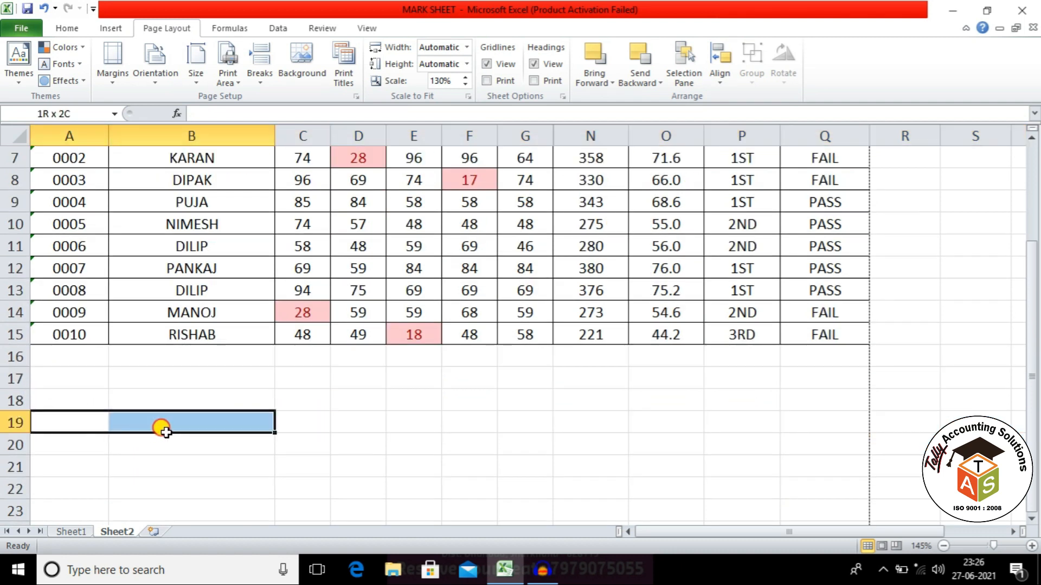
pyautogui.click(67, 28)
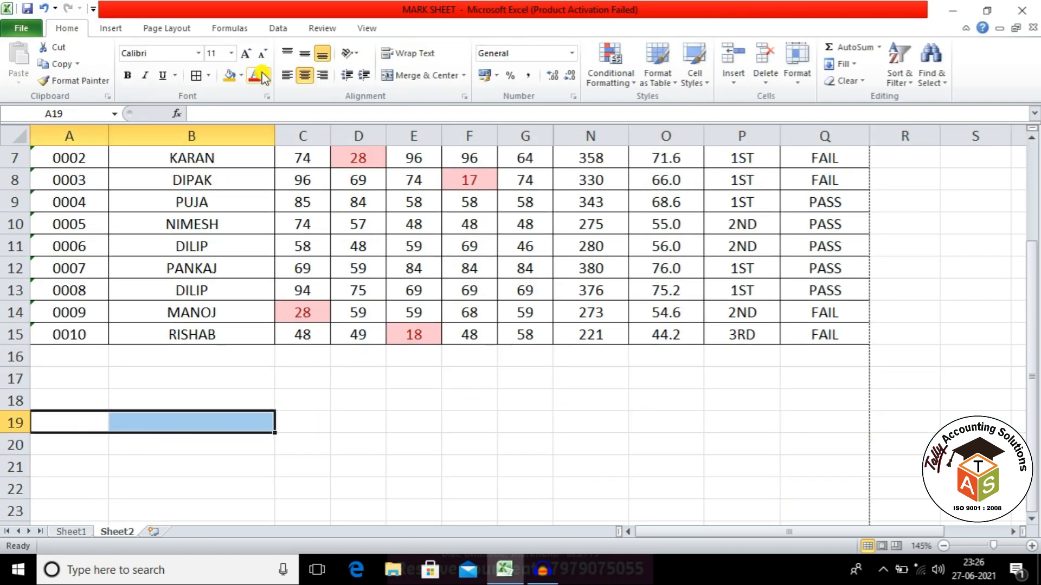
pyautogui.click(386, 76)
pyautogui.moveTo(468, 420); pyautogui.dragTo(534, 418)
pyautogui.click(416, 75)
pyautogui.moveTo(732, 421); pyautogui.dragTo(795, 412)
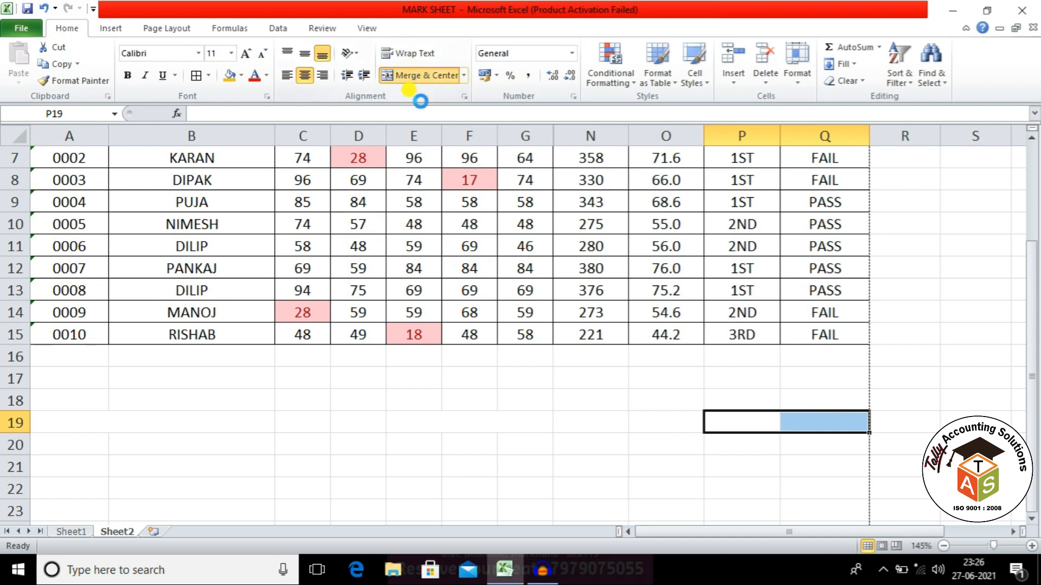
pyautogui.click(422, 76)
# Enter "Principal Signature" in merged cell A19 and "Teacher Signature" in merged cell E19.
pyautogui.click(232, 422)
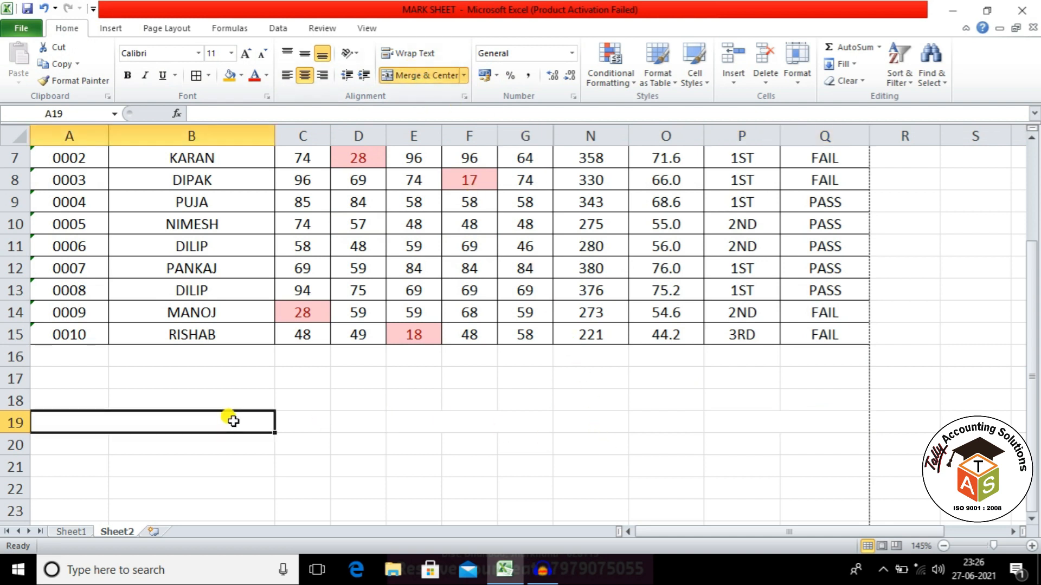
pyautogui.write('pR')
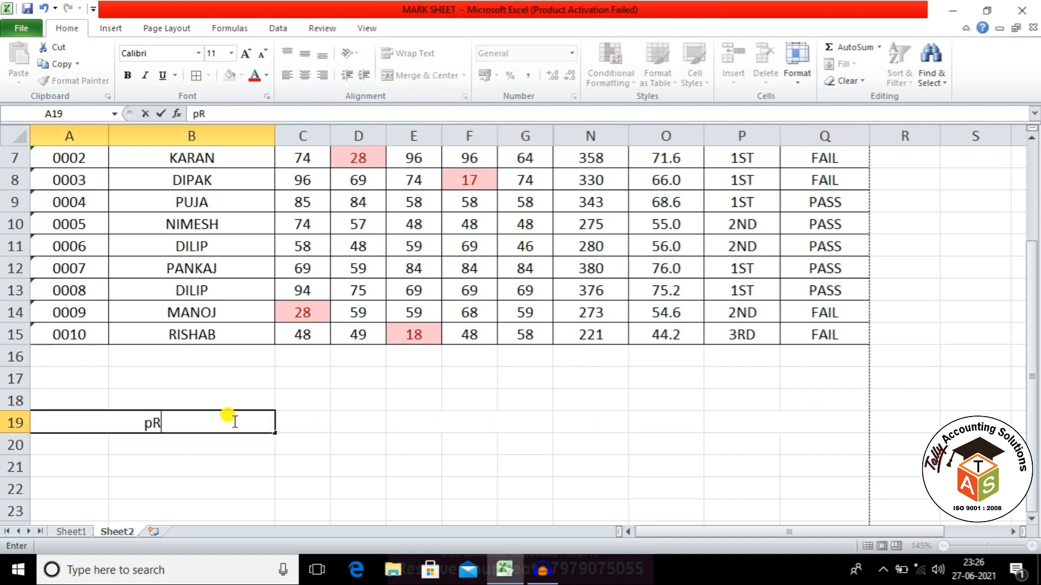
pyautogui.press('BackSpace')
pyautogui.press('BackSpace')
pyautogui.write('Principal Signature')
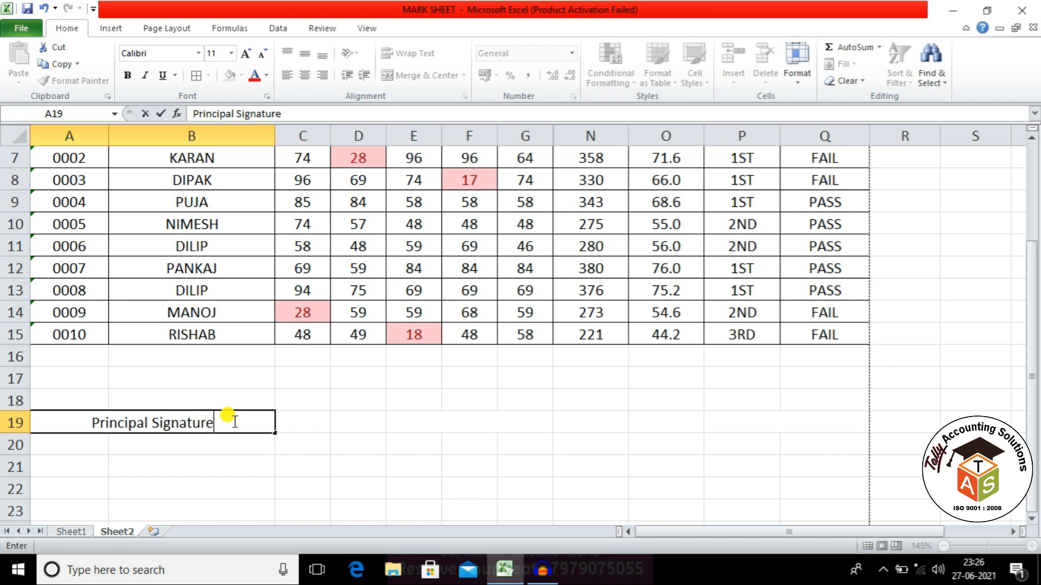
pyautogui.press('Tab')
pyautogui.press('Tab')
pyautogui.press('Tab')
pyautogui.write('t')
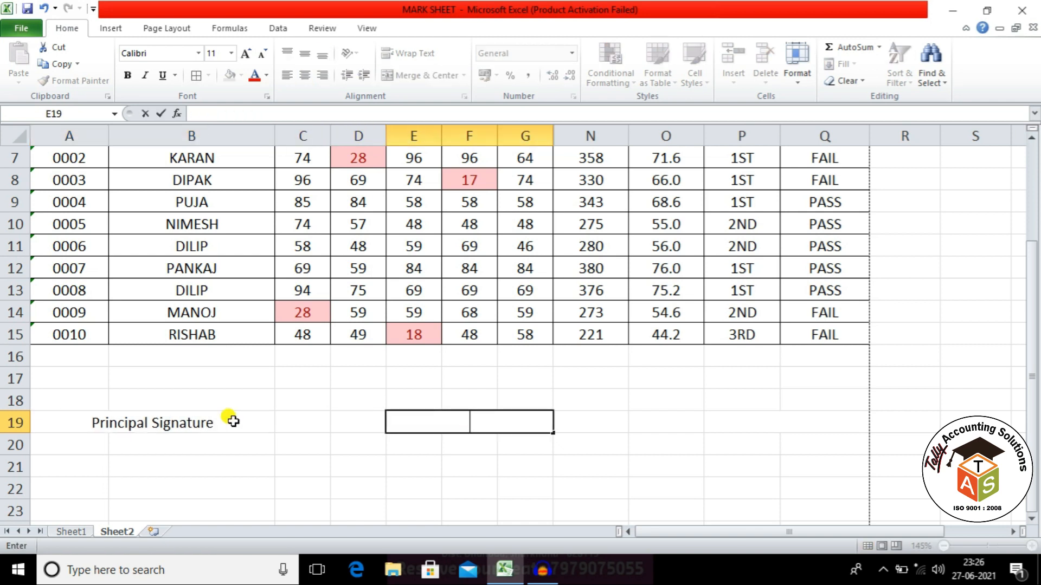
pyautogui.write('eacher Signature')
# Enter "Authorised Signatre" in merged cell P19, in line with the Principal and Teacher signature labels.
pyautogui.press('Tab')
pyautogui.press('Tab')
pyautogui.press('Tab')
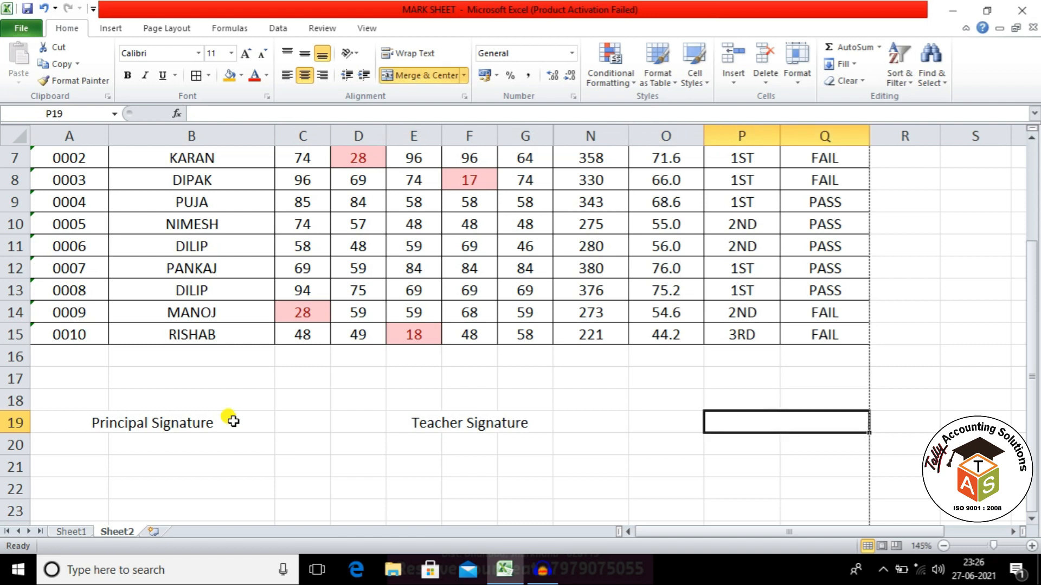
pyautogui.write('Autho')
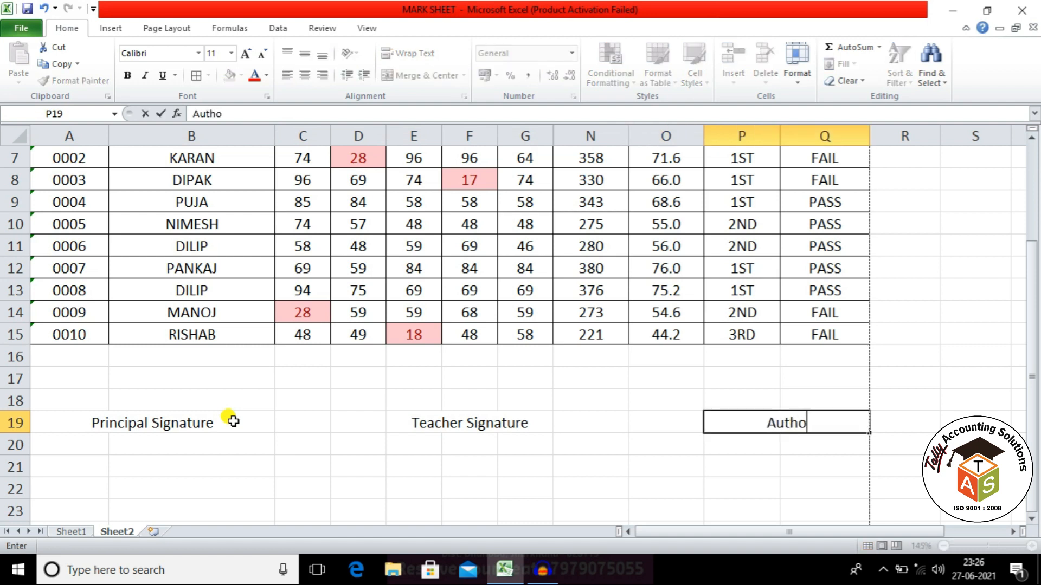
pyautogui.write('rised Signatre')
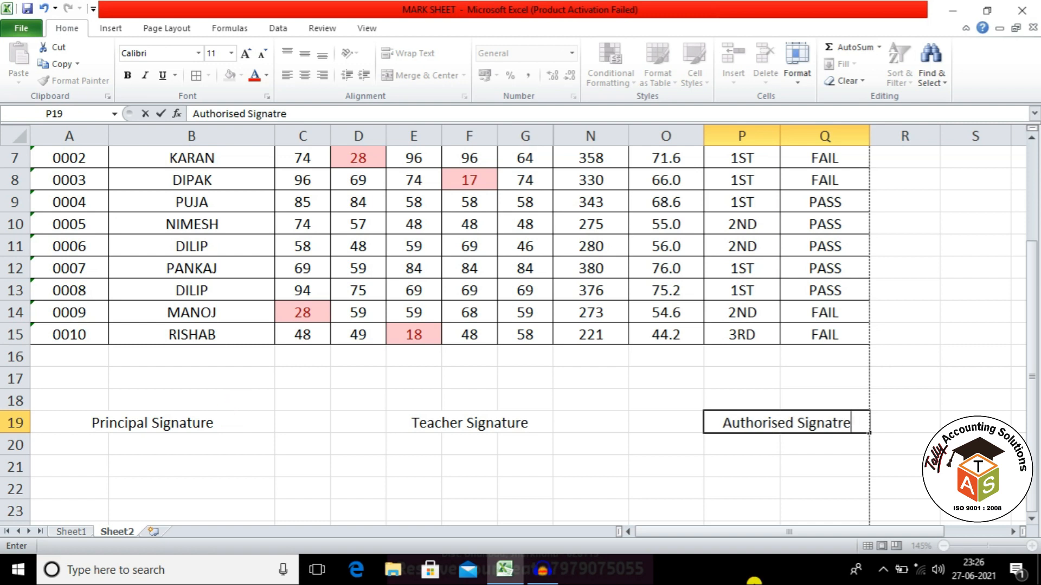
# Make the three signature labels in row 19 bold.
pyautogui.moveTo(335, 467); pyautogui.dragTo(265, 461)
pyautogui.click(15, 423)
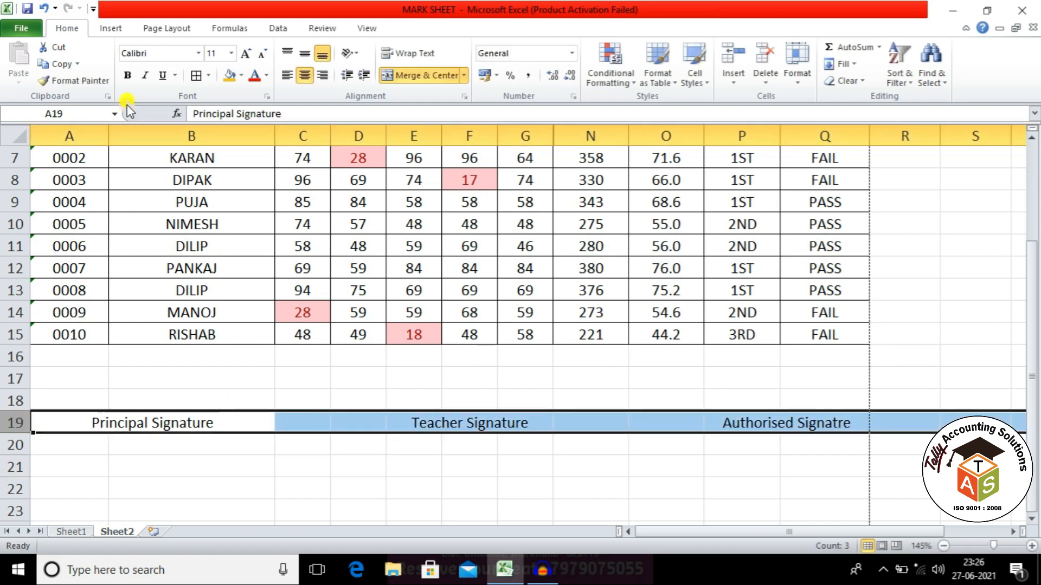
pyautogui.click(127, 76)
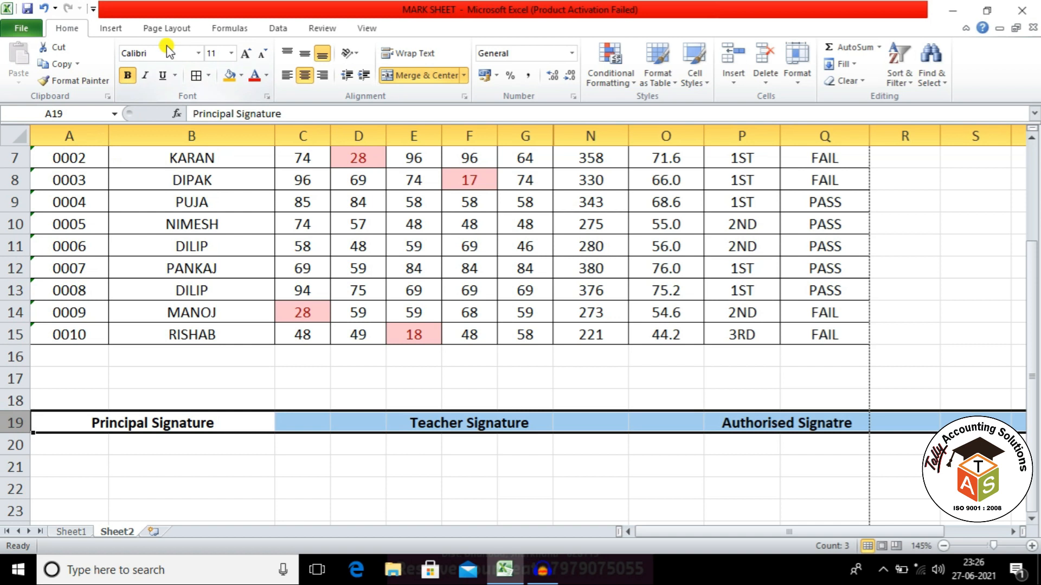
# Draw a horizontal straight line about 4 cm long just above the "Principal Signature" label.
pyautogui.click(116, 32)
pyautogui.click(164, 60)
pyautogui.click(171, 116)
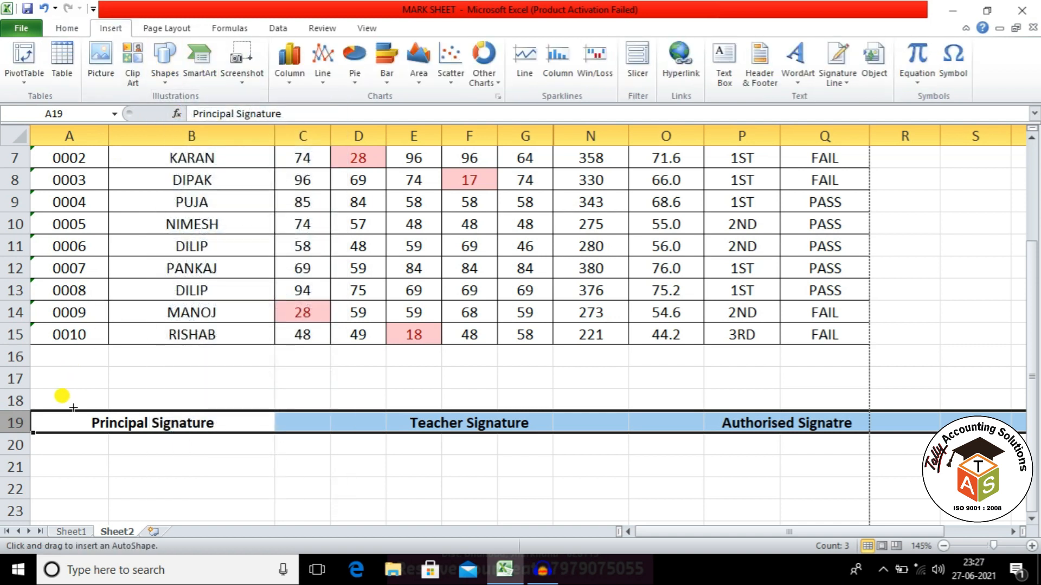
pyautogui.moveTo(78, 406); pyautogui.dragTo(240, 425)
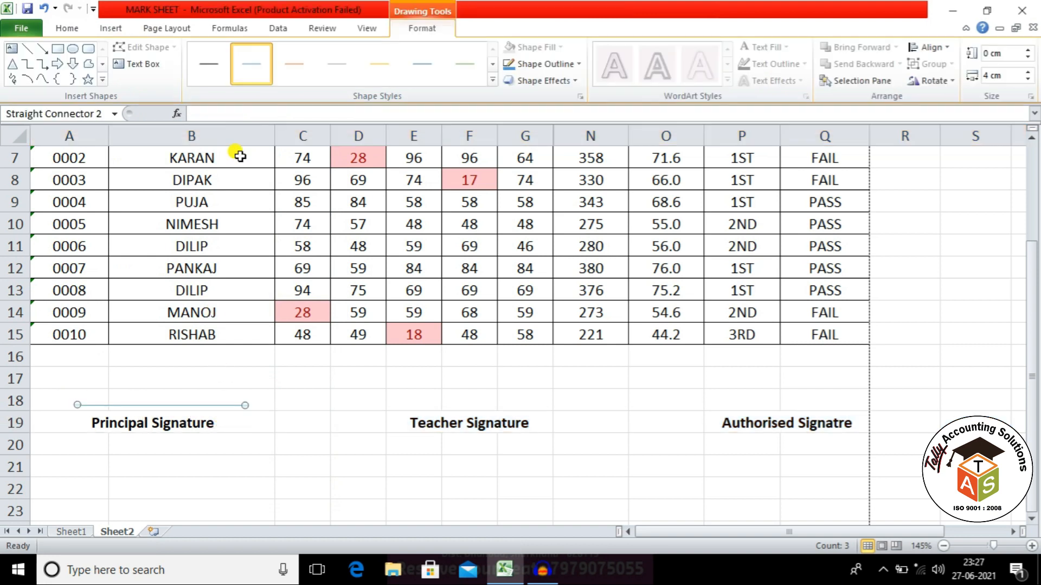
# Apply the black line style to the signature line and set its outline weight to 1½ pt.
pyautogui.click(222, 62)
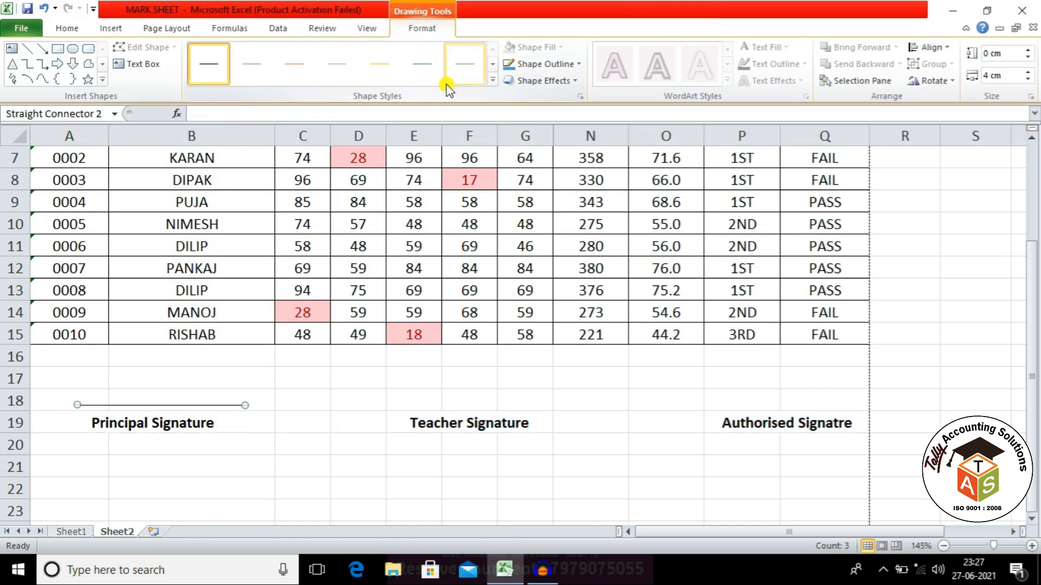
pyautogui.click(557, 67)
pyautogui.moveTo(537, 245)
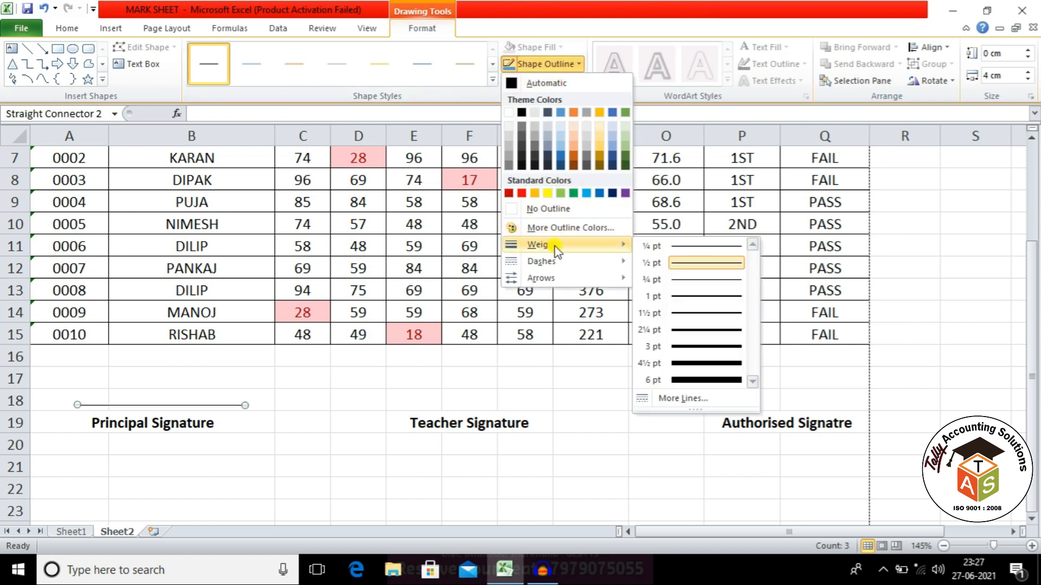
pyautogui.click(725, 314)
# Copy the signature line above the Teacher and Authorised labels and check the result in the print preview.
pyautogui.moveTo(208, 405)
pyautogui.mouseDown()
pyautogui.moveTo(254, 432)
pyautogui.moveTo(511, 423)
pyautogui.moveTo(513, 409)
pyautogui.moveTo(697, 464)
pyautogui.moveTo(851, 401)
pyautogui.moveTo(827, 415)
pyautogui.mouseUp()
pyautogui.click(771, 487)
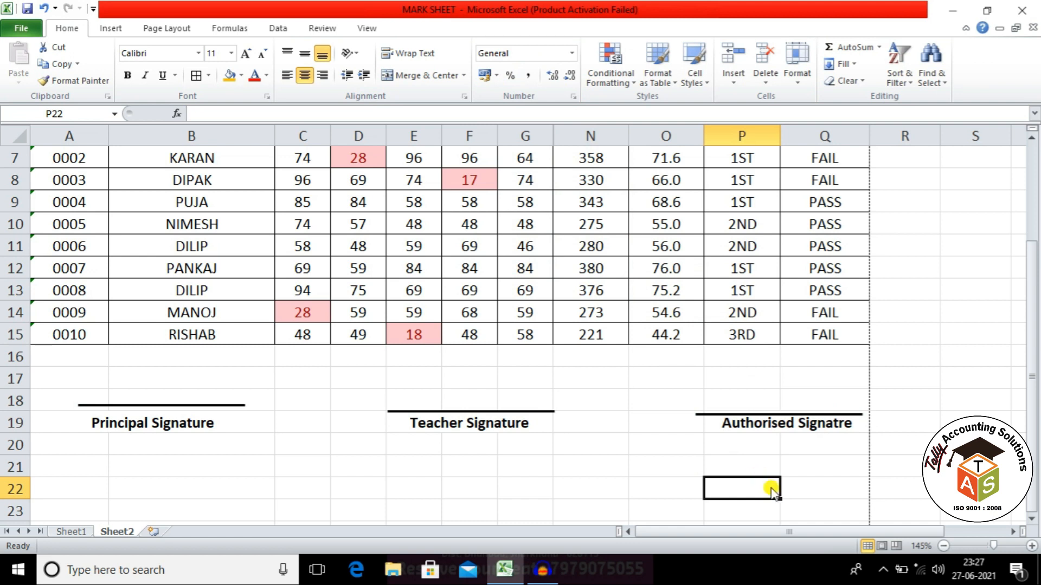
pyautogui.hotkey('ctrl', 'p')
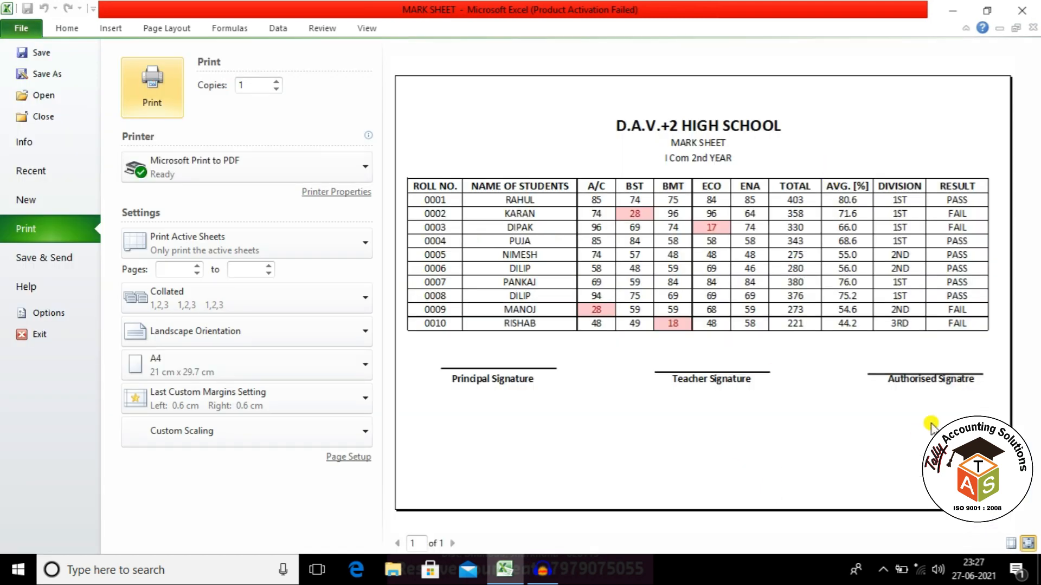
pyautogui.press('Escape')
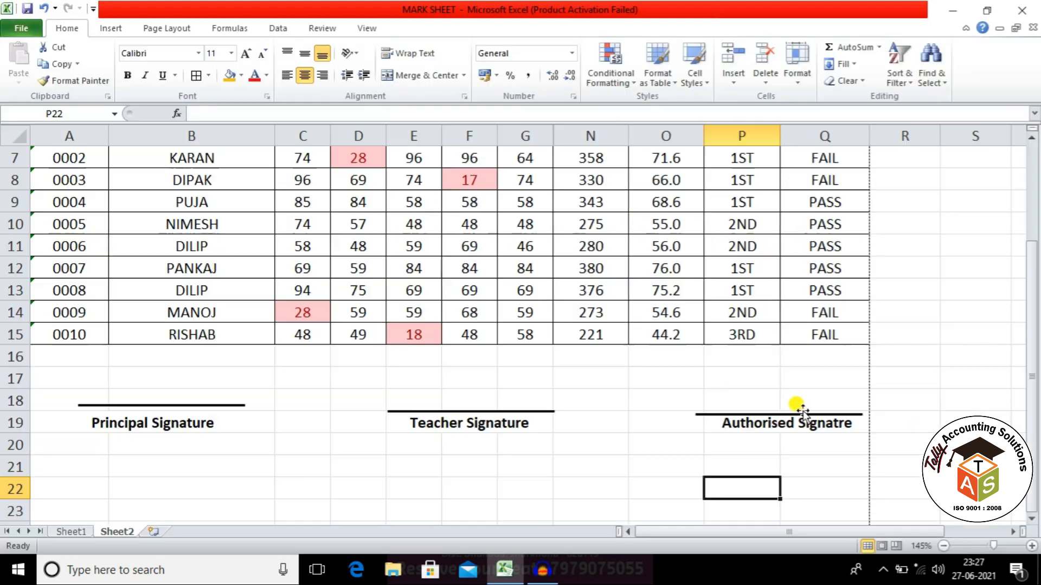
# Fill rows 4 and 5 of the table, A through Q, with a light gold colour.
pyautogui.scroll(2, 319, 244)
pyautogui.moveTo(49, 252); pyautogui.dragTo(838, 237)
pyautogui.click(242, 75)
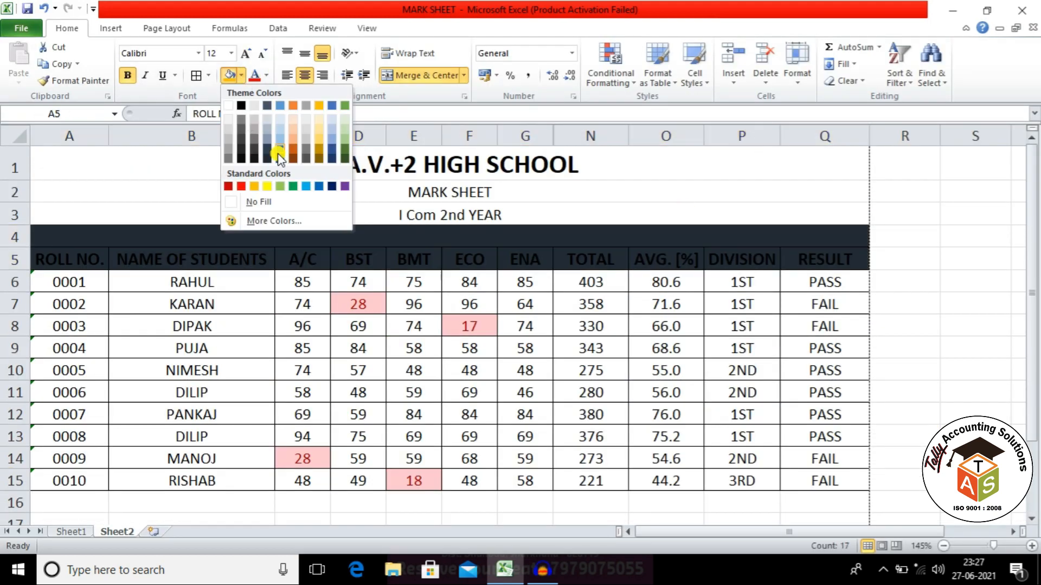
pyautogui.click(319, 126)
# Delete the empty row 4 between the "I Com 2nd YEAR" line and the table headings.
pyautogui.click(208, 239)
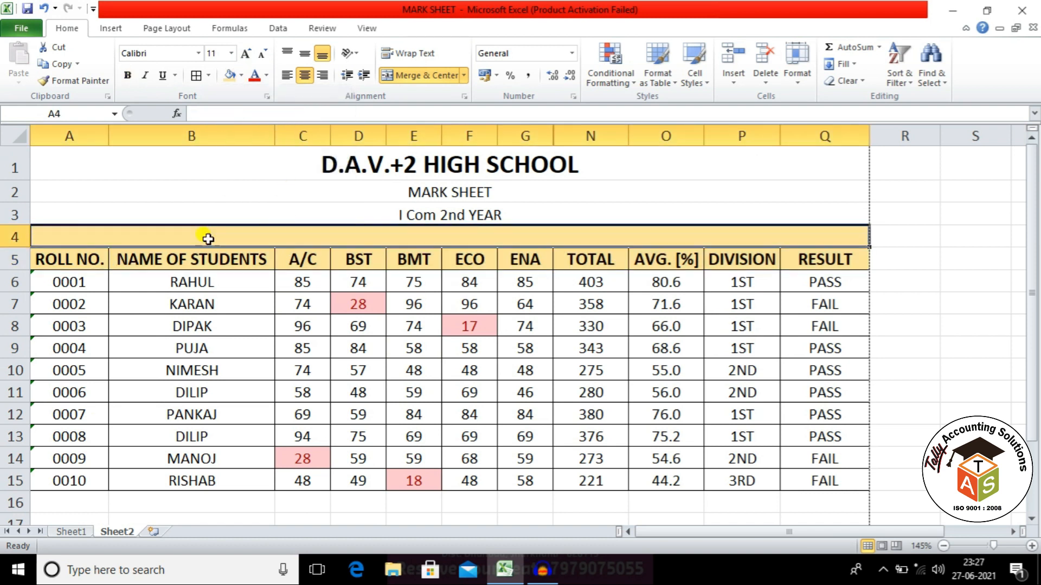
pyautogui.rightClick(14, 237)
pyautogui.click(54, 347)
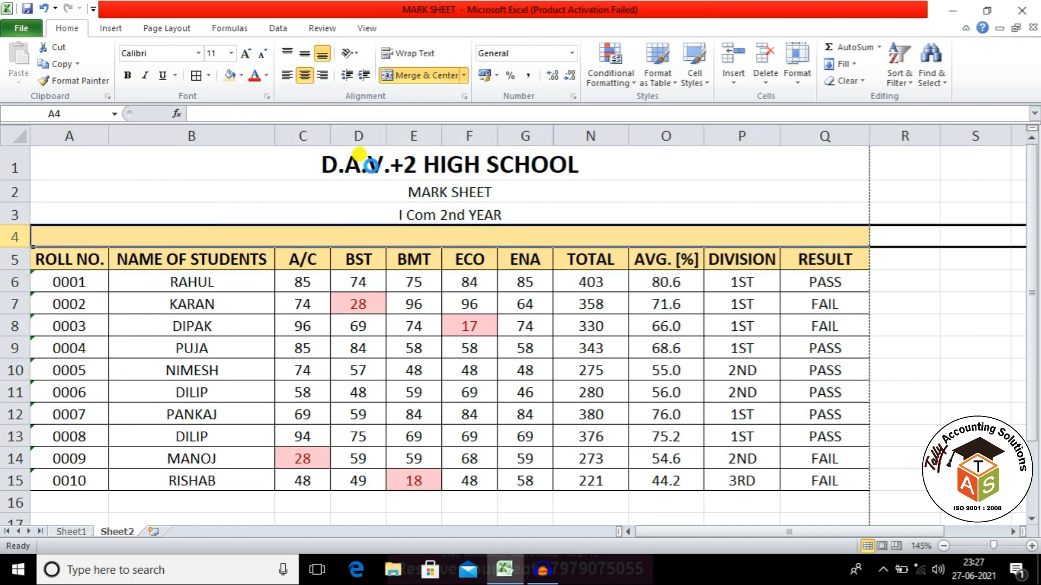
# Format the school name in A1 with red text and the Arial Black font.
pyautogui.click(366, 164)
pyautogui.click(255, 76)
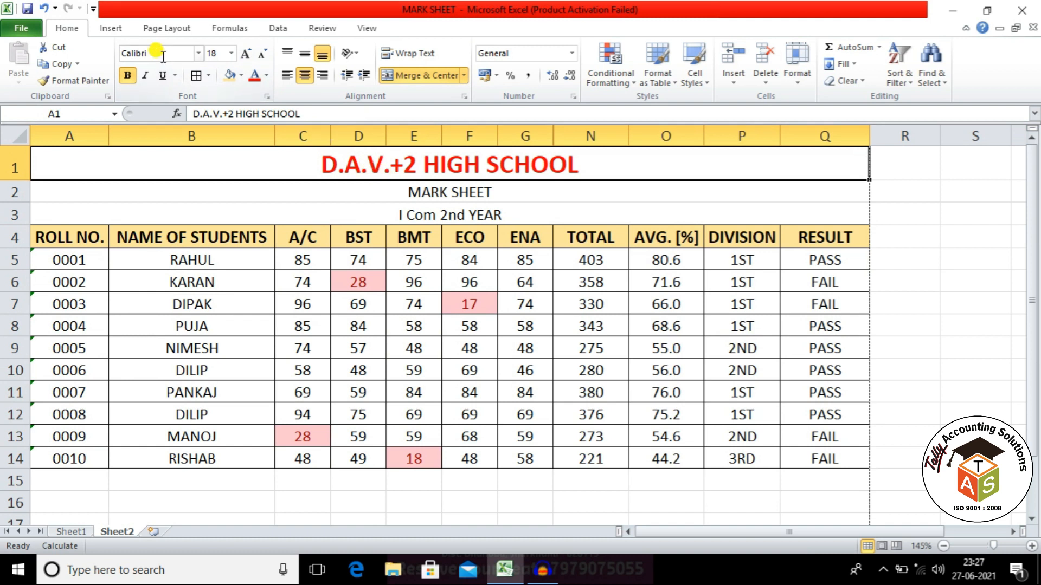
pyautogui.click(199, 52)
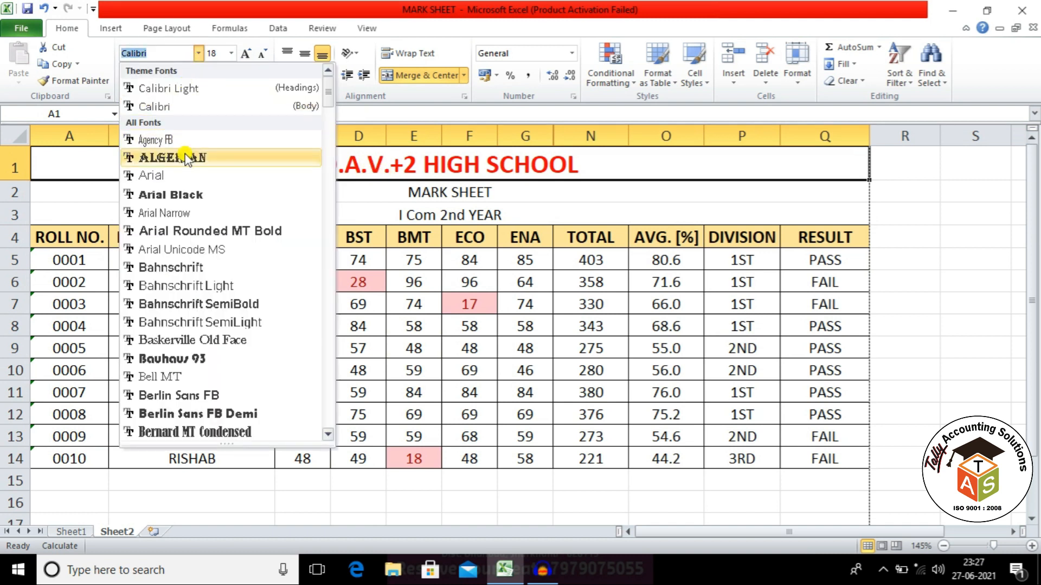
pyautogui.click(183, 197)
# Make the "MARK SHEET" and "I Com 2nd YEAR" lines in rows 2 and 3 bold and one font size larger.
pyautogui.moveTo(379, 197); pyautogui.dragTo(379, 220)
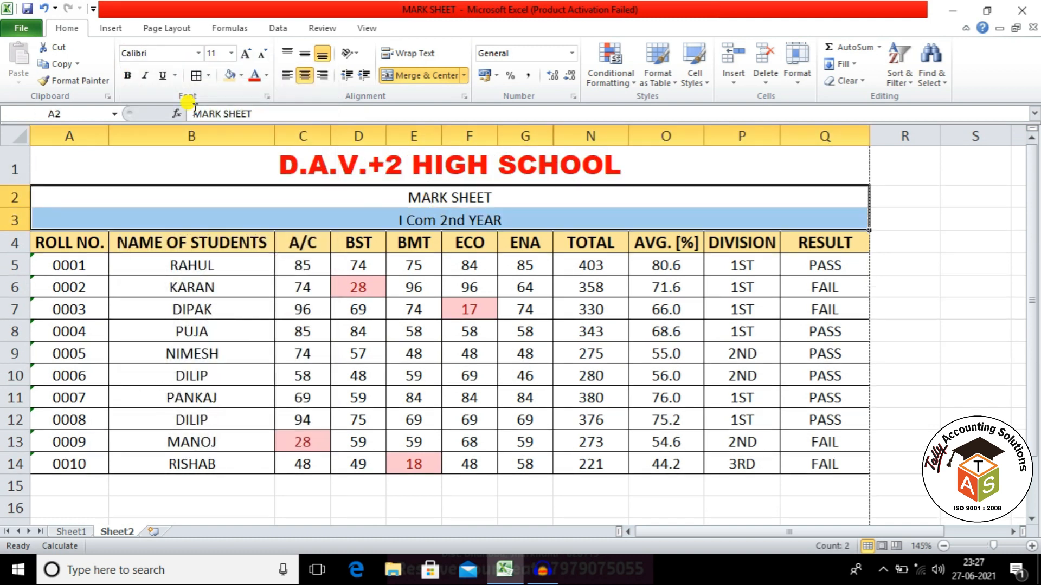
pyautogui.click(127, 76)
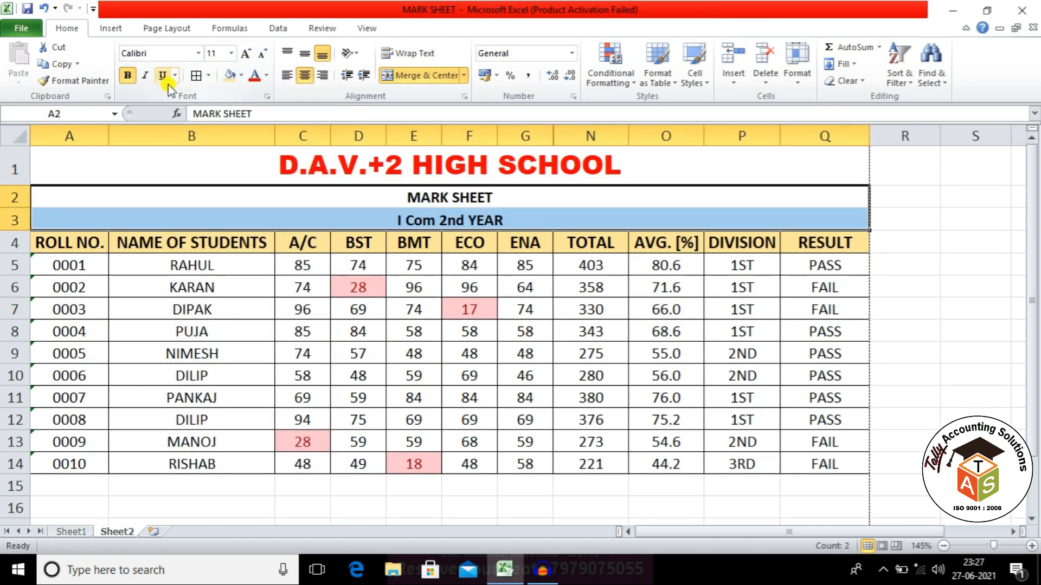
pyautogui.click(245, 53)
# Check the formatted mark sheet and its signature lines in the print preview.
pyautogui.click(536, 268)
pyautogui.click(739, 328)
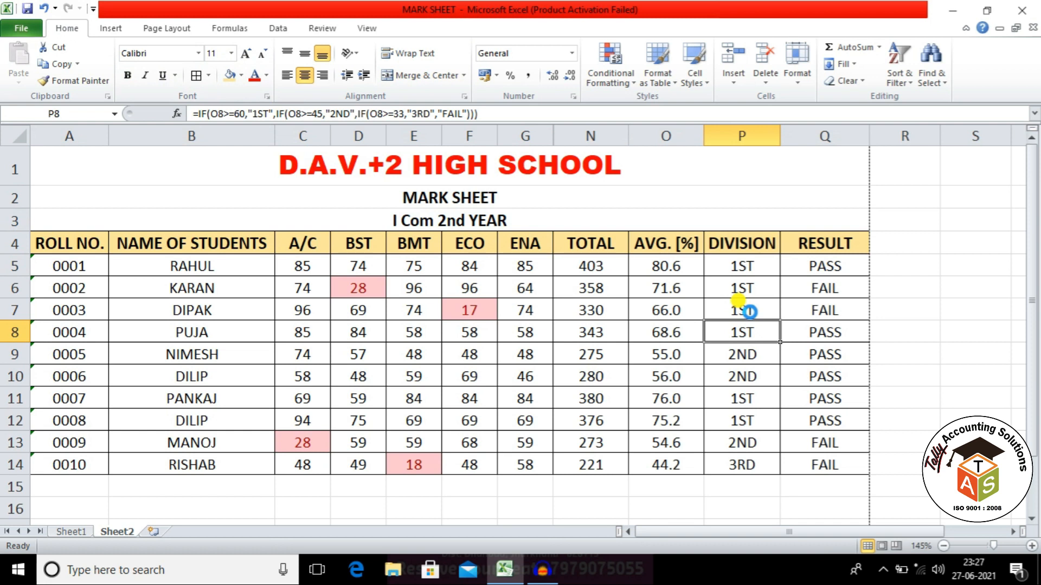
pyautogui.hotkey('ctrl', 'p')
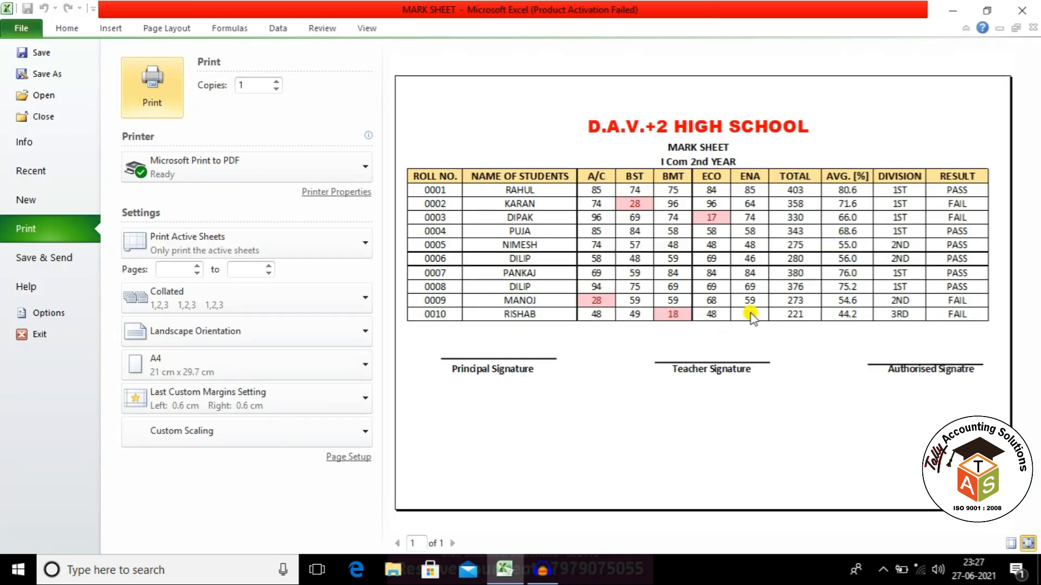